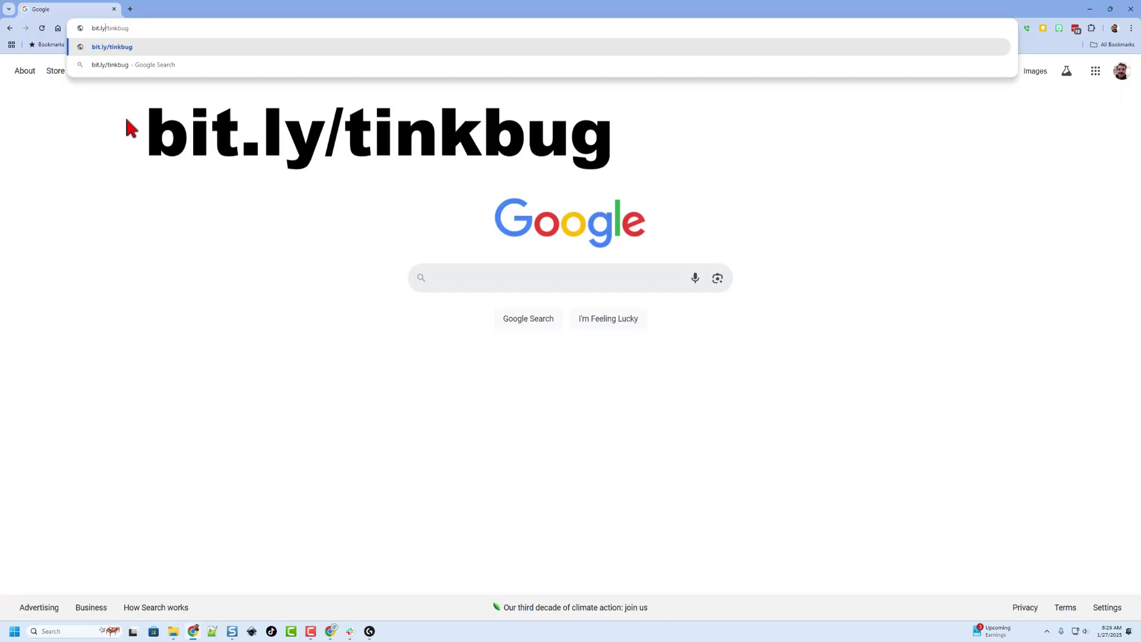
Load the bit.ly/tinkbug short link in the address bar to reach the sketch bug page
left_click(141, 28)
key("Return")
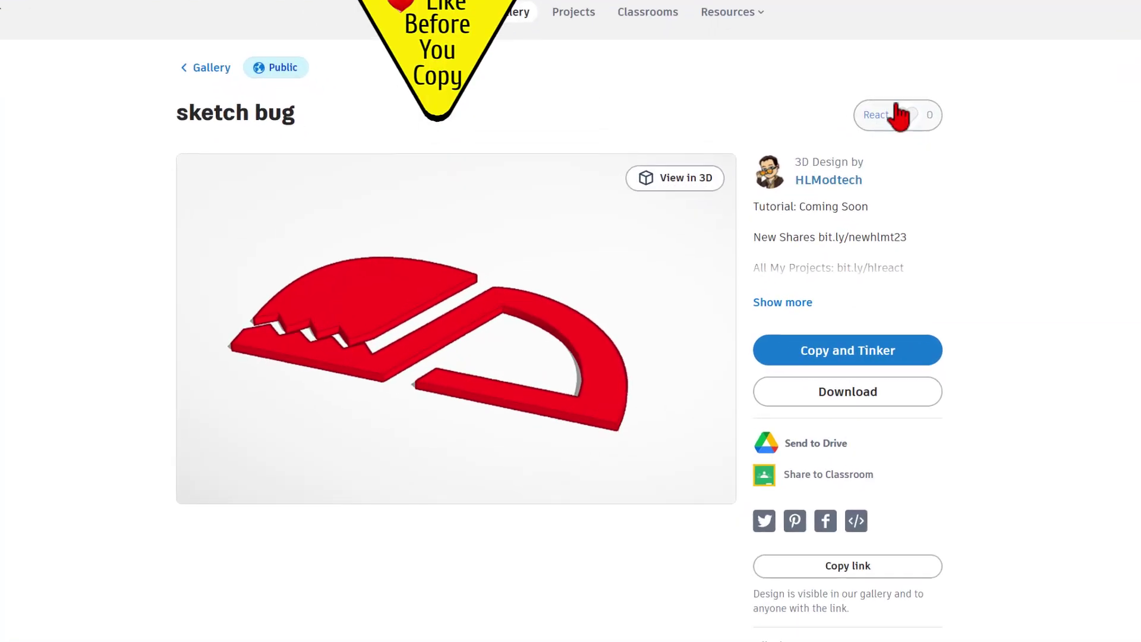
React to the sketch bug design with Awesome, A+ and make an editable copy with Copy and Tinker
left_click(963, 74)
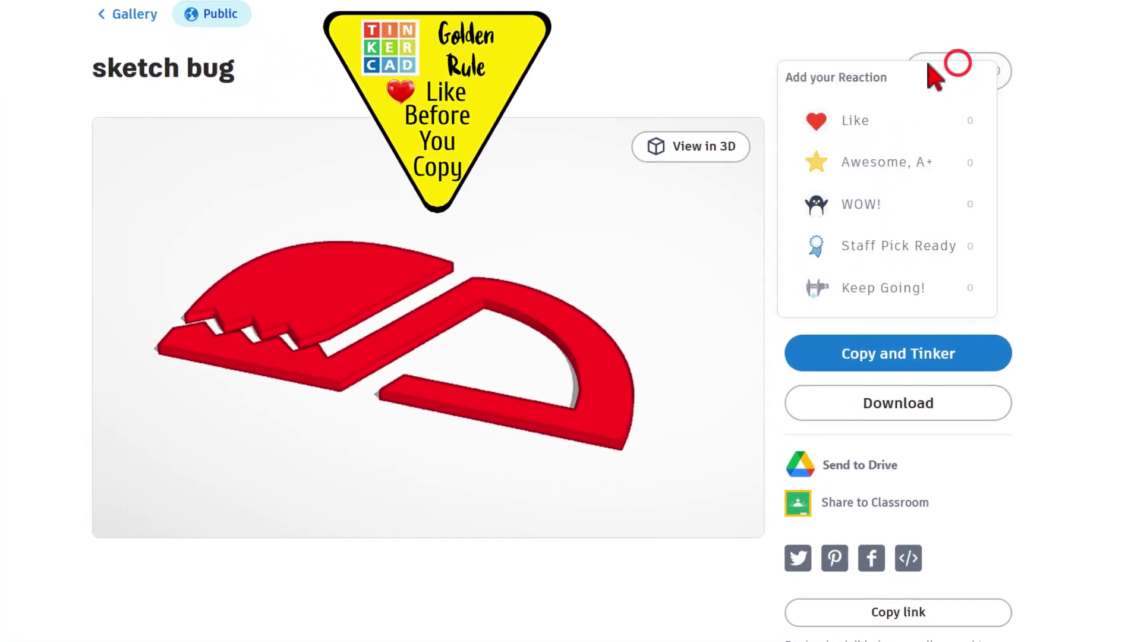
left_click(881, 161)
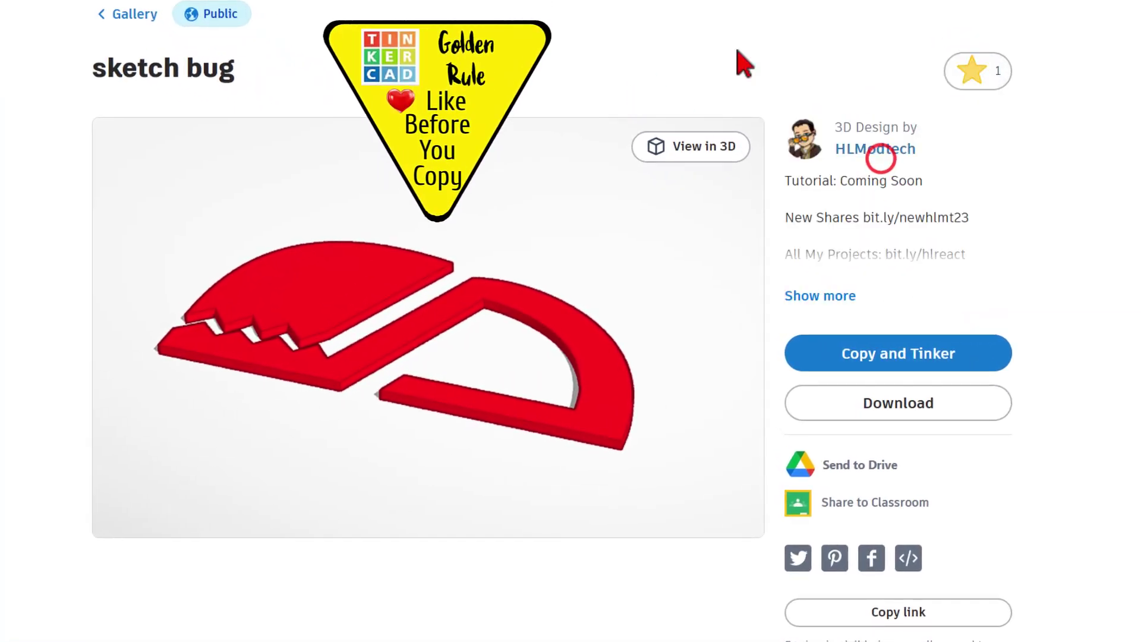
left_click(821, 365)
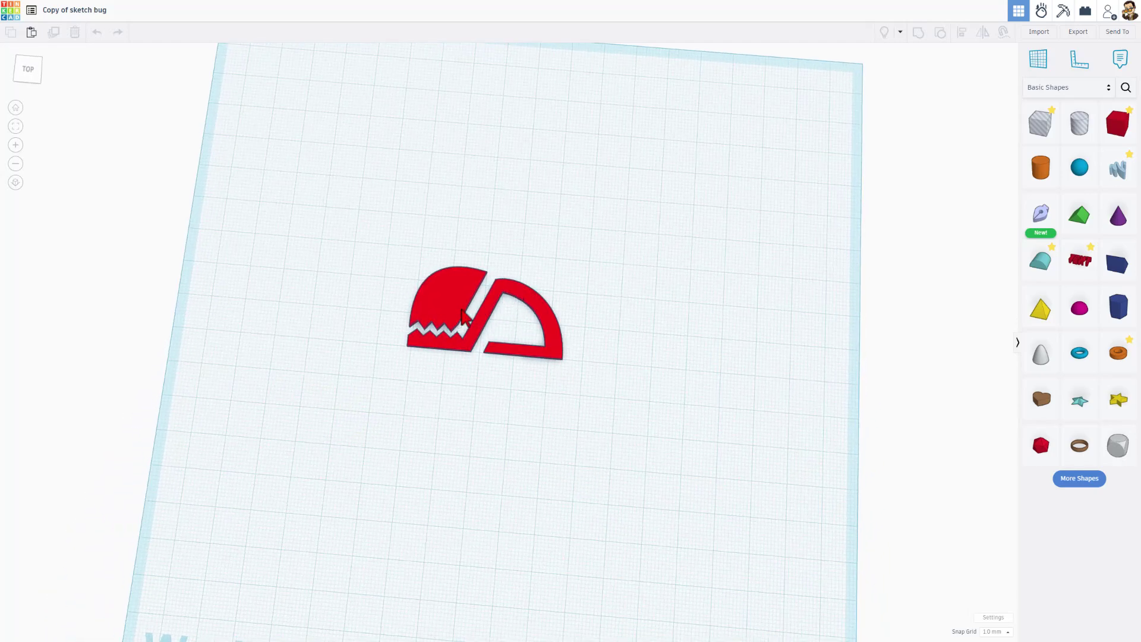
Tilt the workplane and zoom in on the bug's jagged-jaw sketch outline
mouse_move(470, 366)
right_mouse_down()
mouse_move(502, 359)
mouse_move(472, 353)
right_mouse_up()
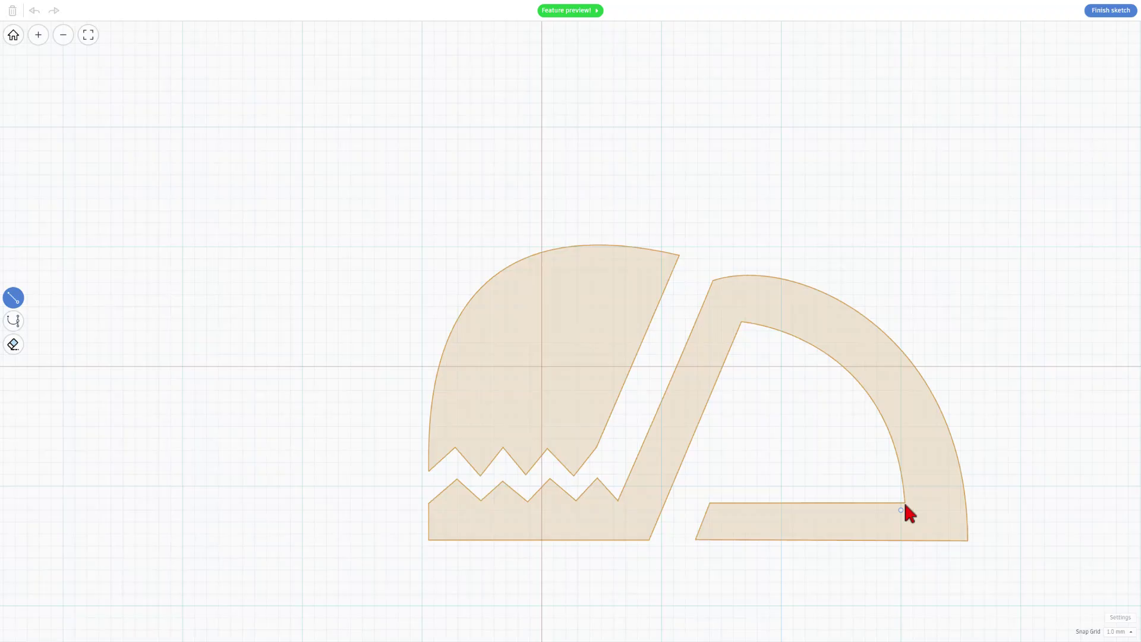
scroll(904, 504, "up", 3)
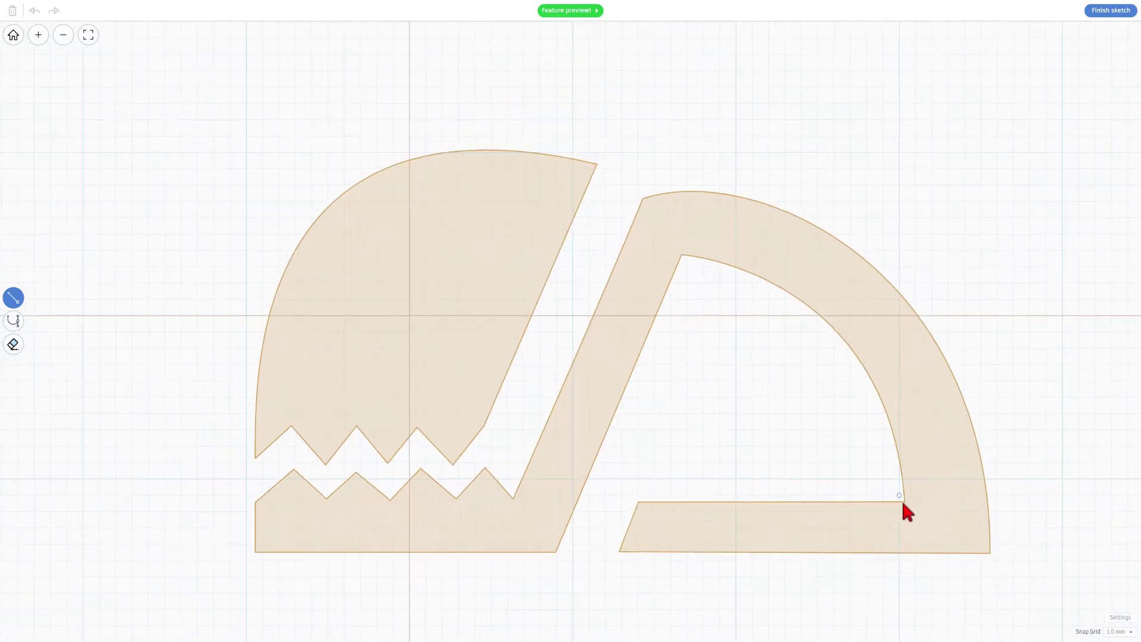
Turn Snap Grid off, line-trace the bottom bar, then arc the outline up the outer edge
left_click(1116, 632)
left_click(1115, 530)
left_click(905, 501)
left_click(638, 501)
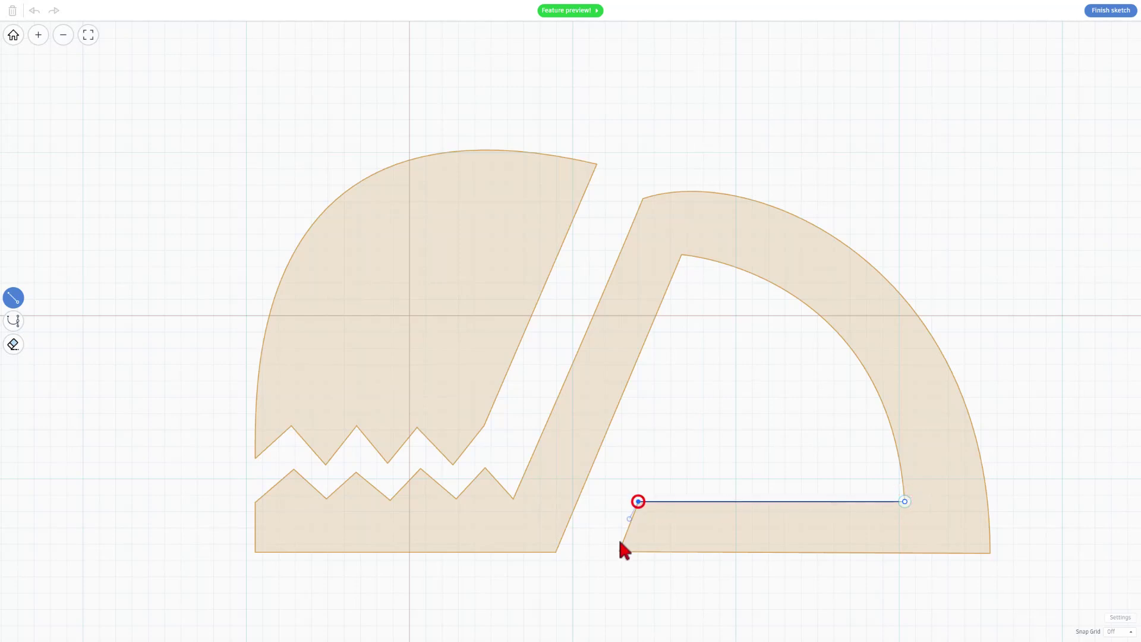
left_click(619, 551)
left_click(989, 552)
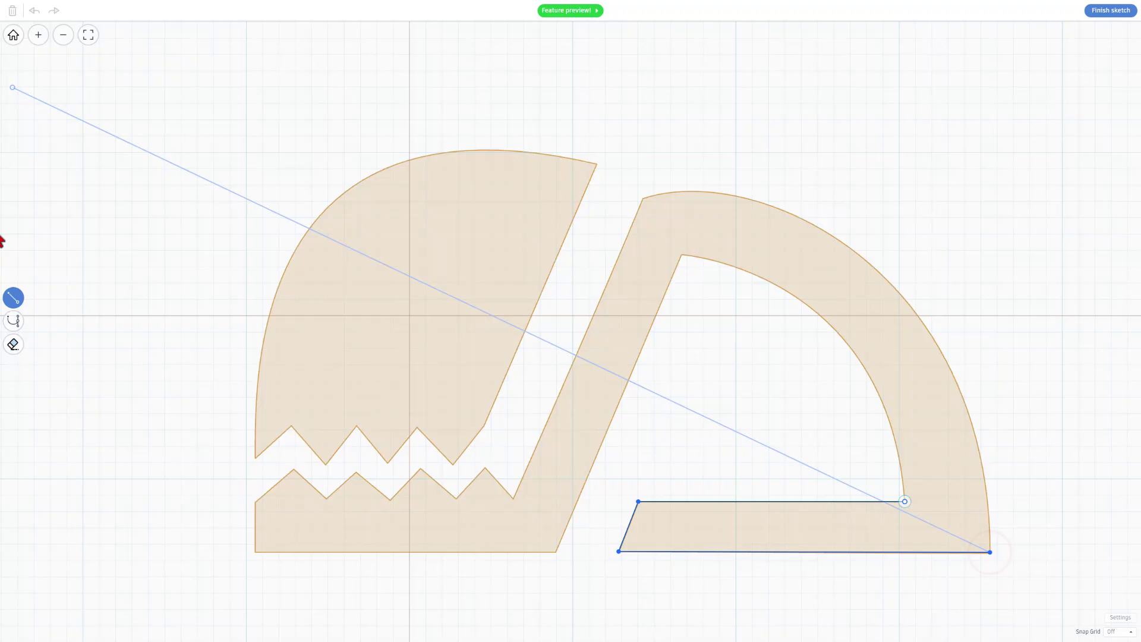
left_click(13, 321)
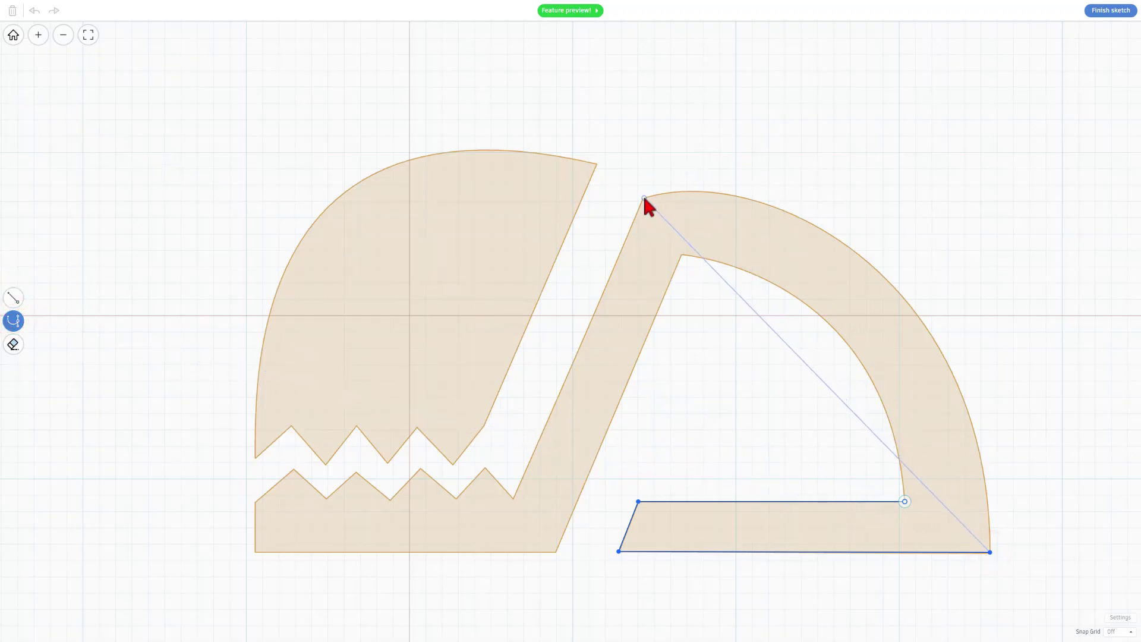
left_click_drag(643, 198, 282, 217)
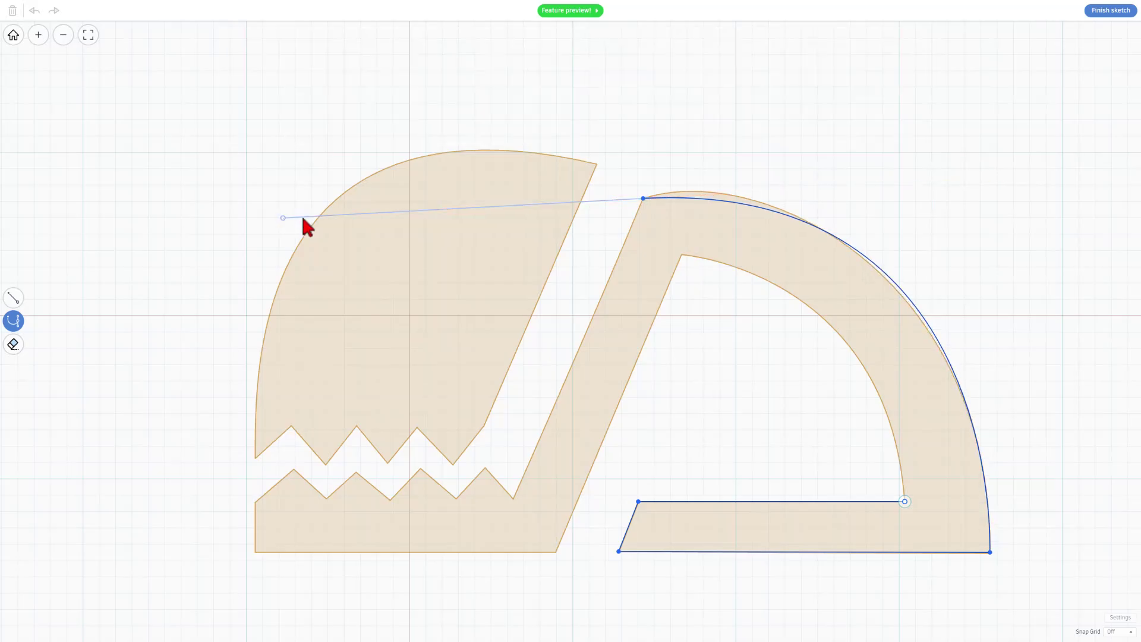
Trace the lower jaw's zigzag teeth with straight lines out to its left edge
left_click(13, 298)
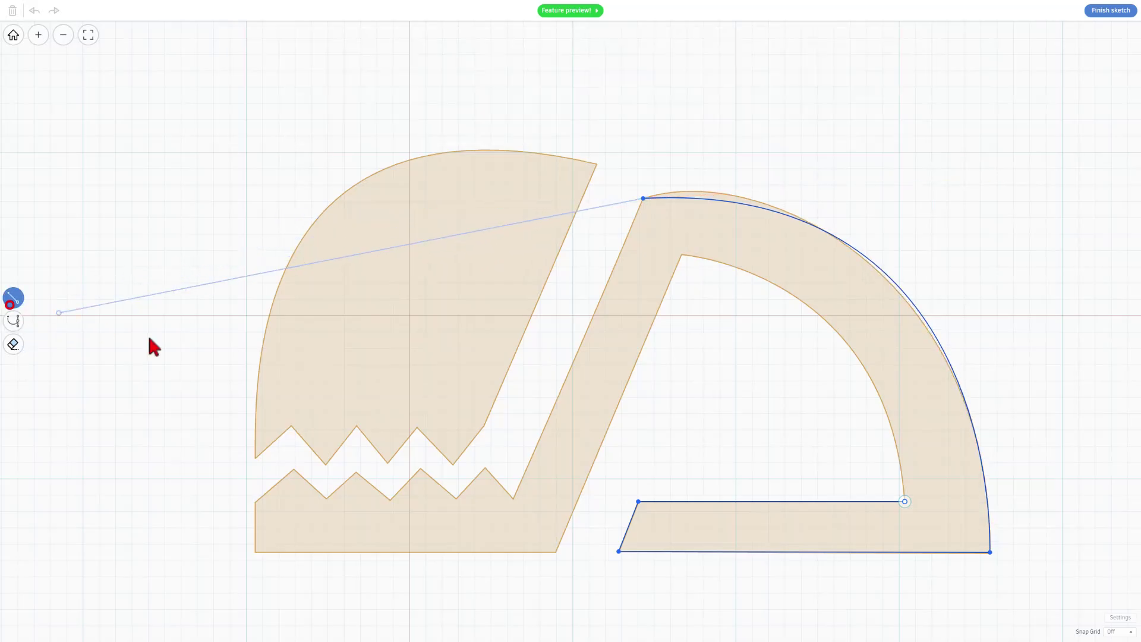
left_click(514, 495)
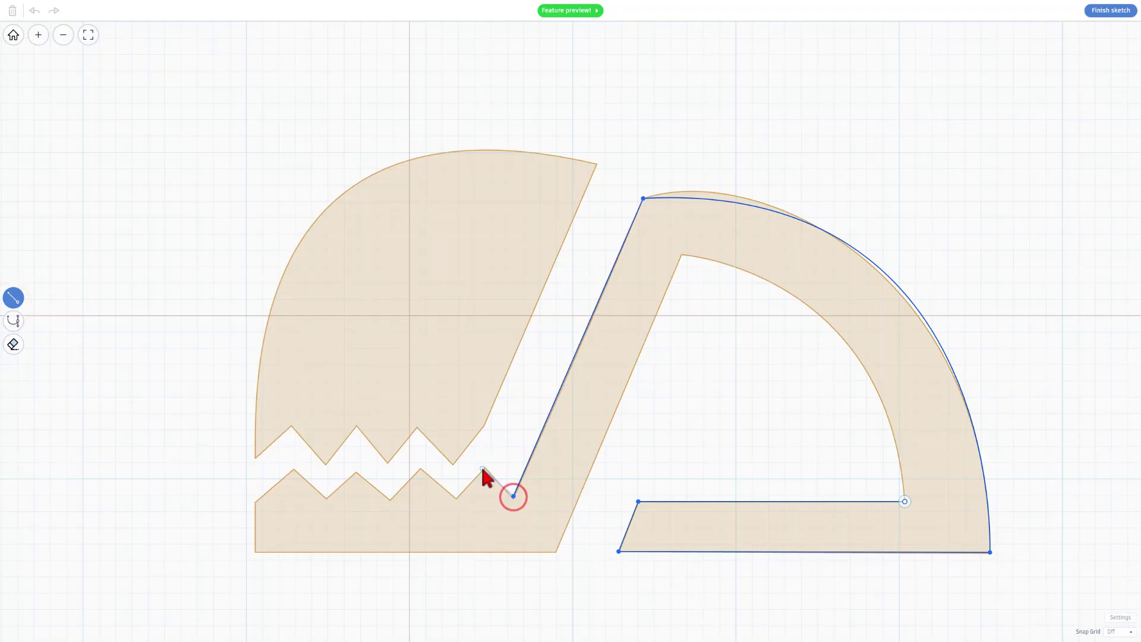
left_click(485, 469)
left_click(456, 495)
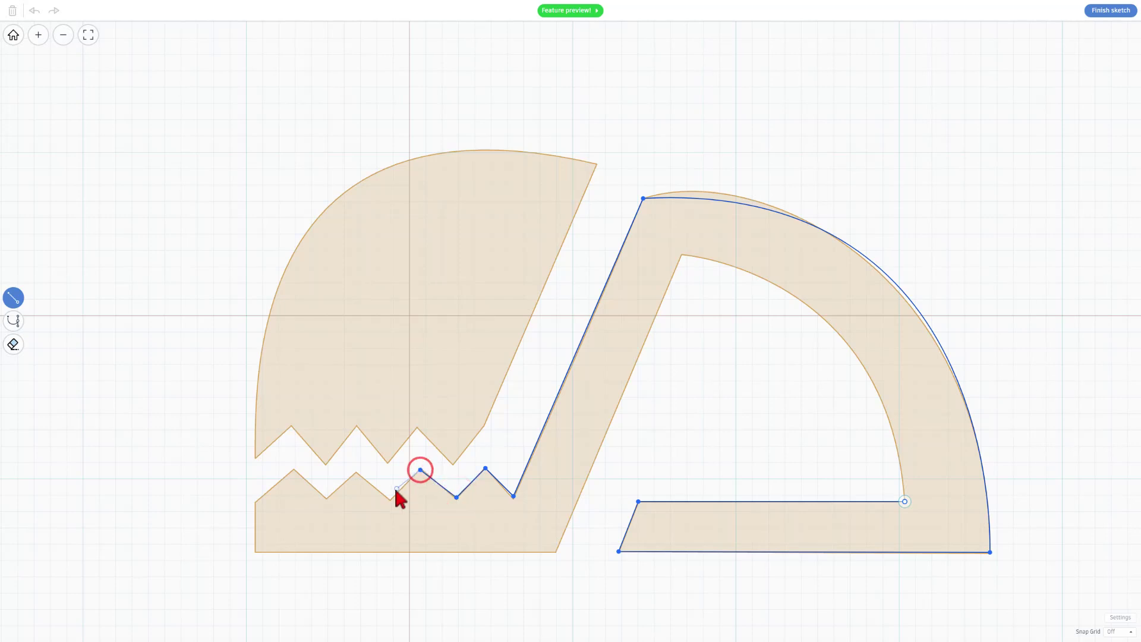
left_click(391, 498)
left_click(356, 473)
left_click(326, 499)
left_click(293, 470)
left_click(255, 503)
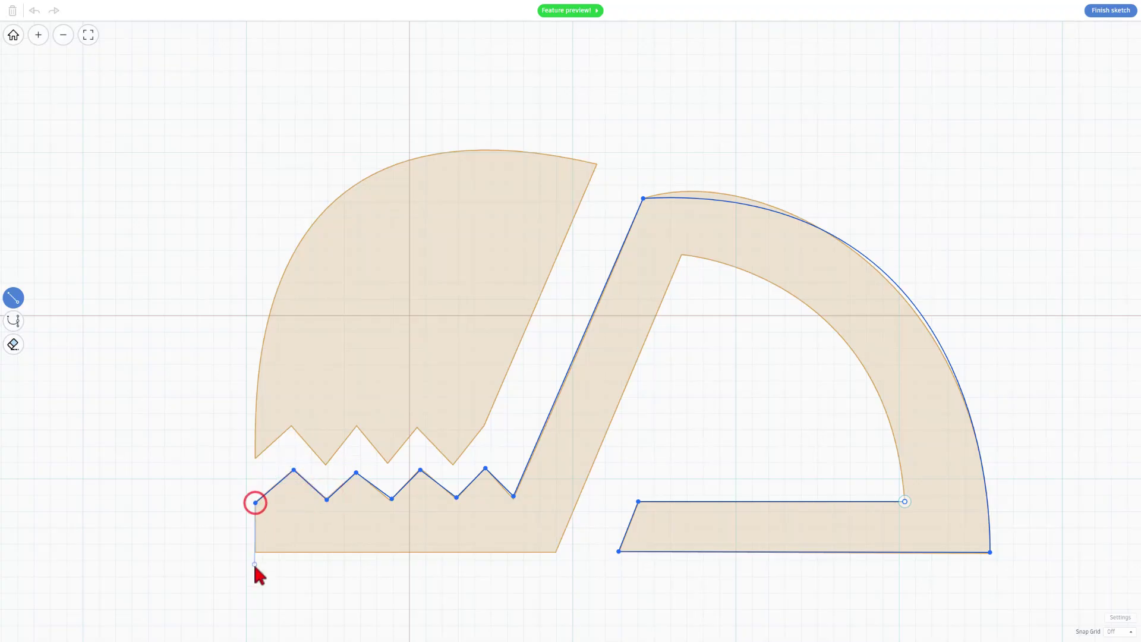
Trace the jaw's bottom and diagonal, then curve the inner edge back to the start
left_click(254, 553)
left_click(556, 552)
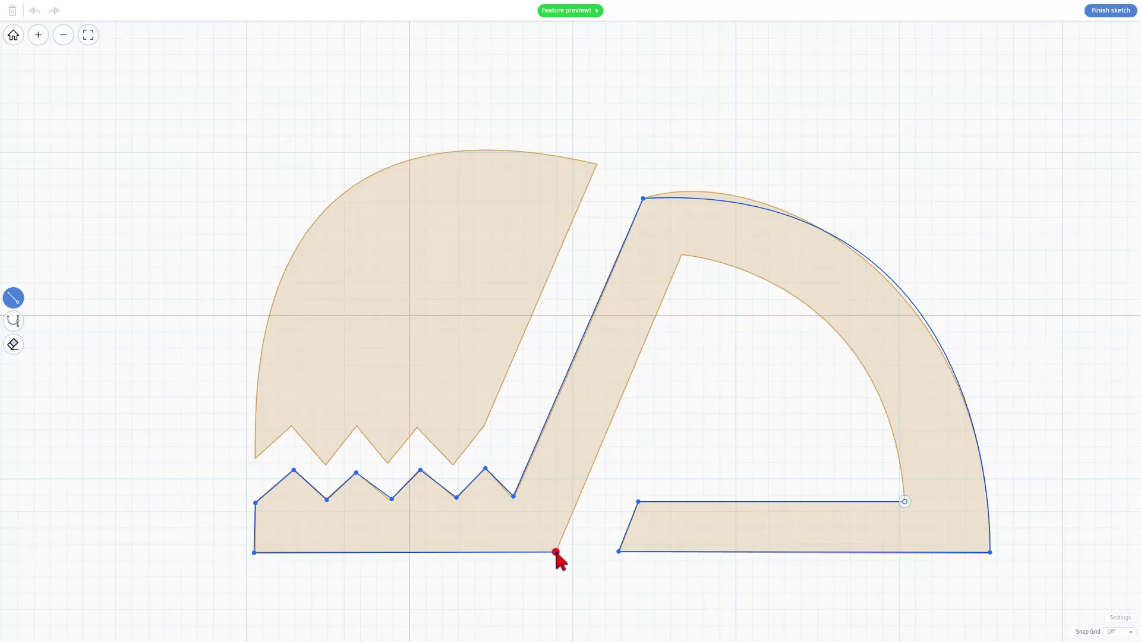
left_click(682, 255)
left_click(13, 320)
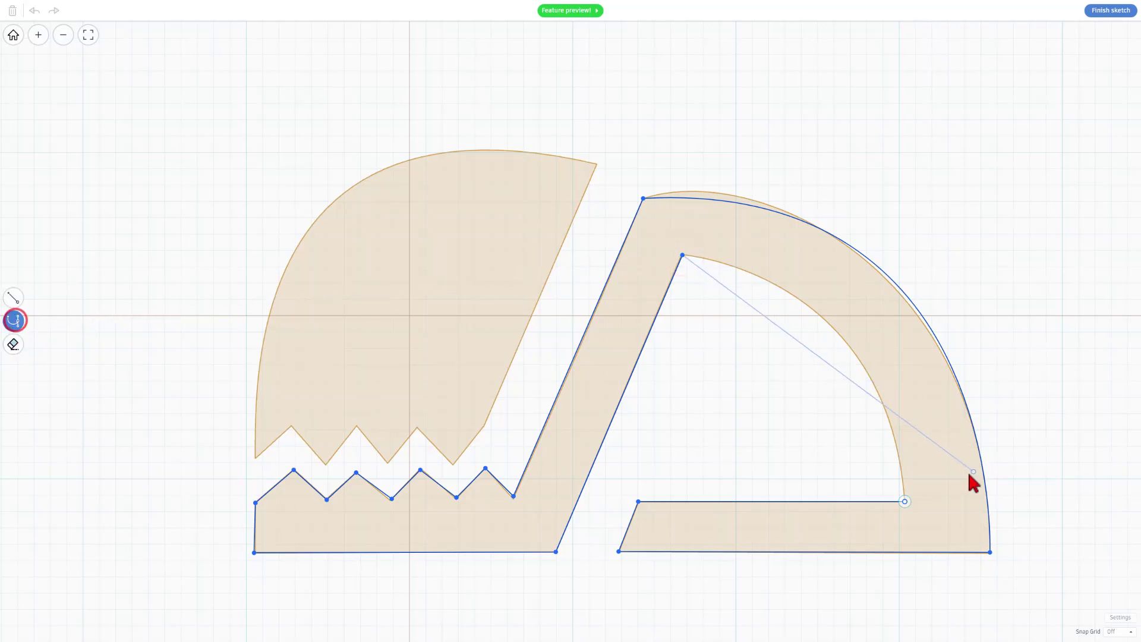
left_click_drag(905, 499, 891, 572)
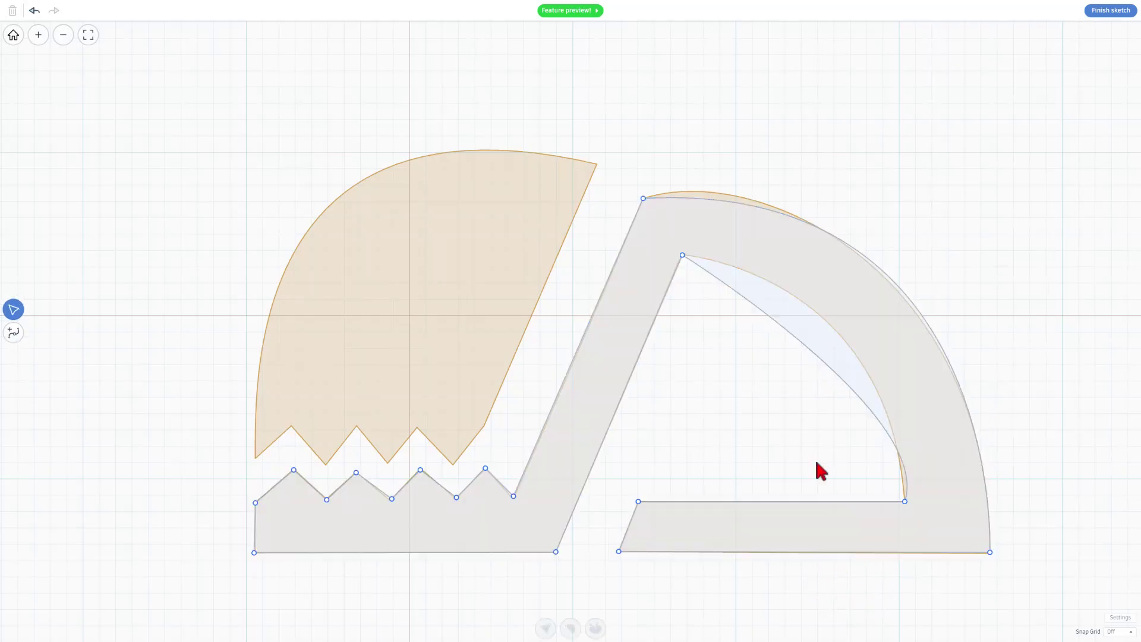
Break the inner arc's corner handles and bend the inner curve to follow the template arc
left_click(682, 255)
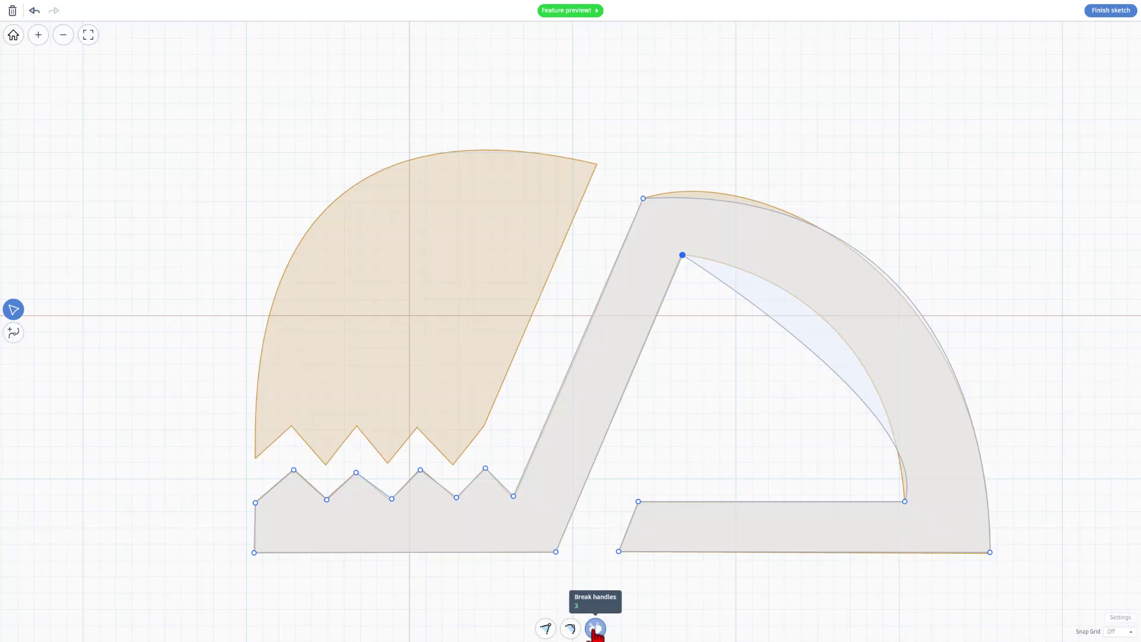
left_click(595, 629)
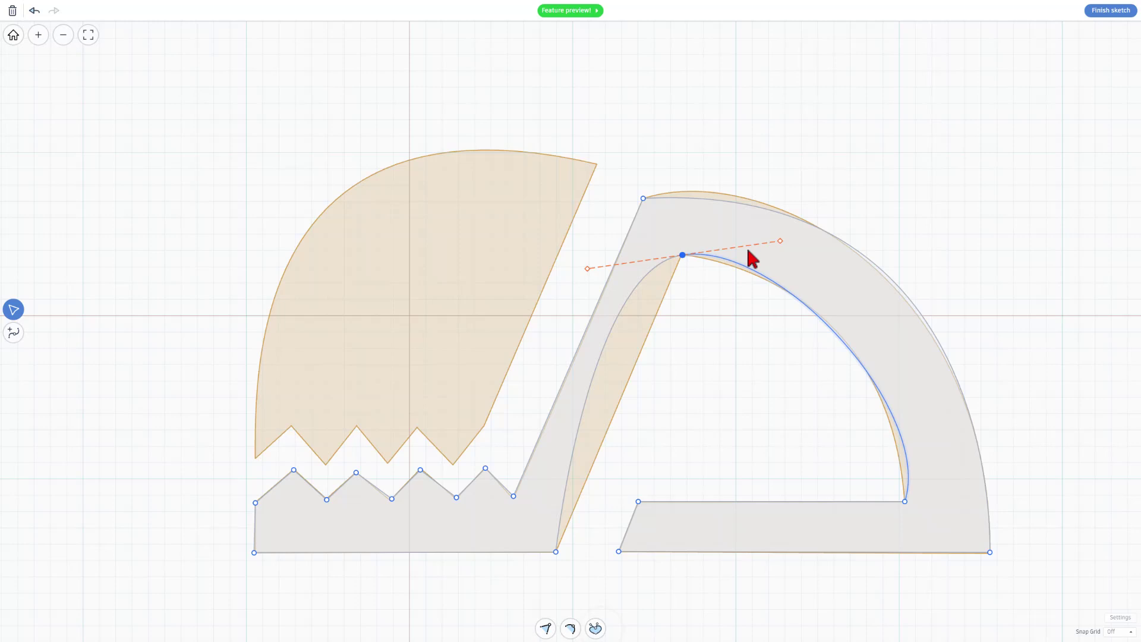
left_click_drag(781, 241, 817, 269)
left_click(905, 501)
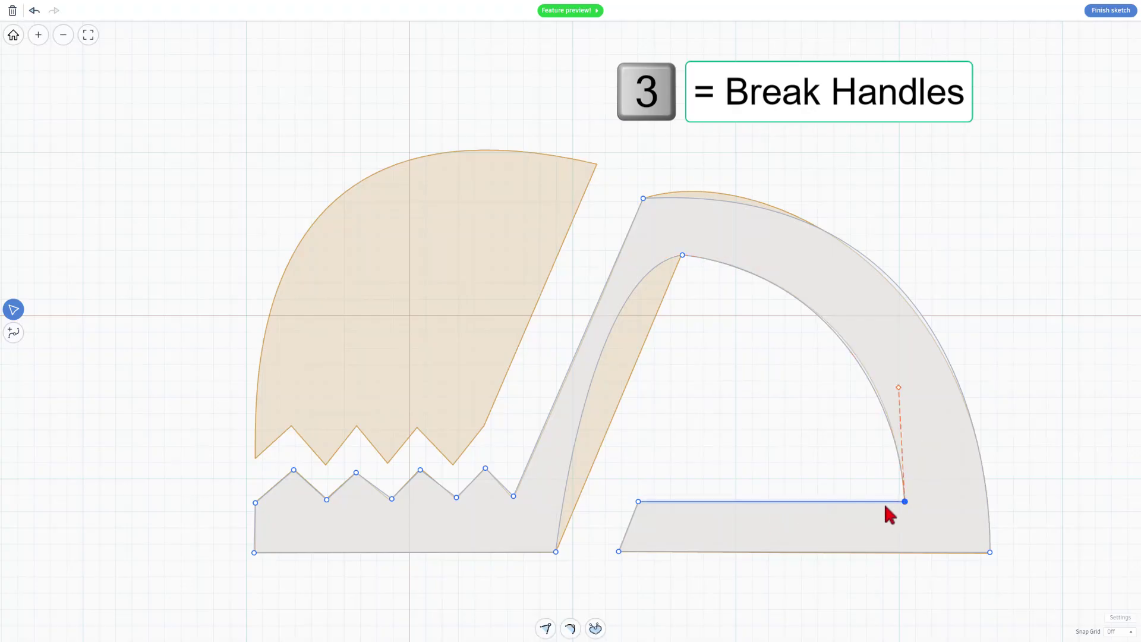
left_click_drag(898, 387, 897, 380)
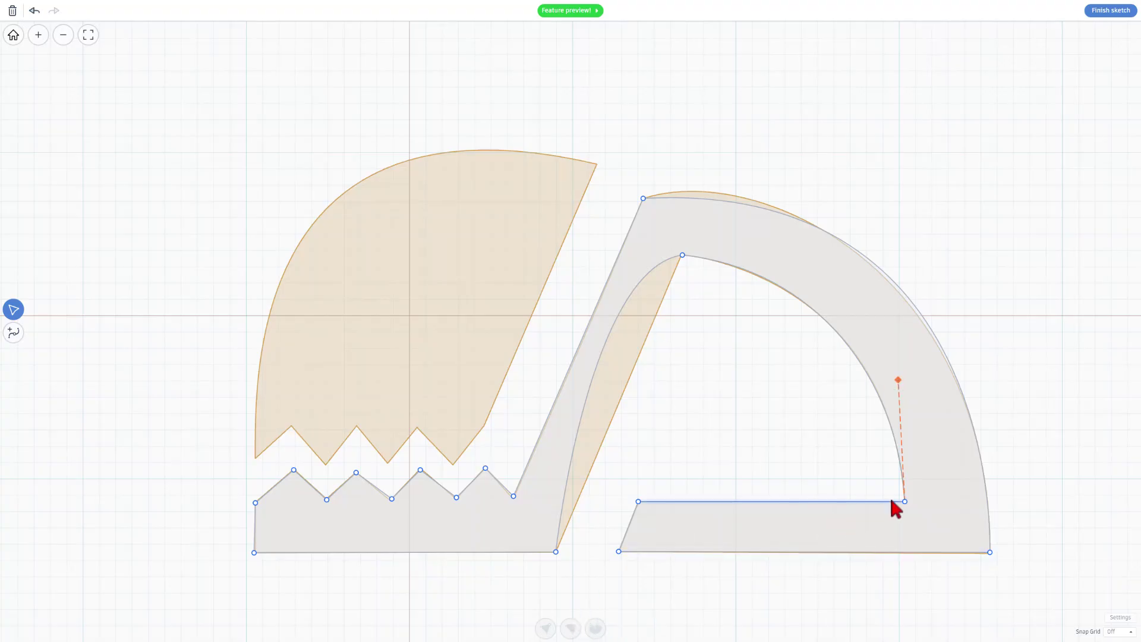
left_click(904, 501)
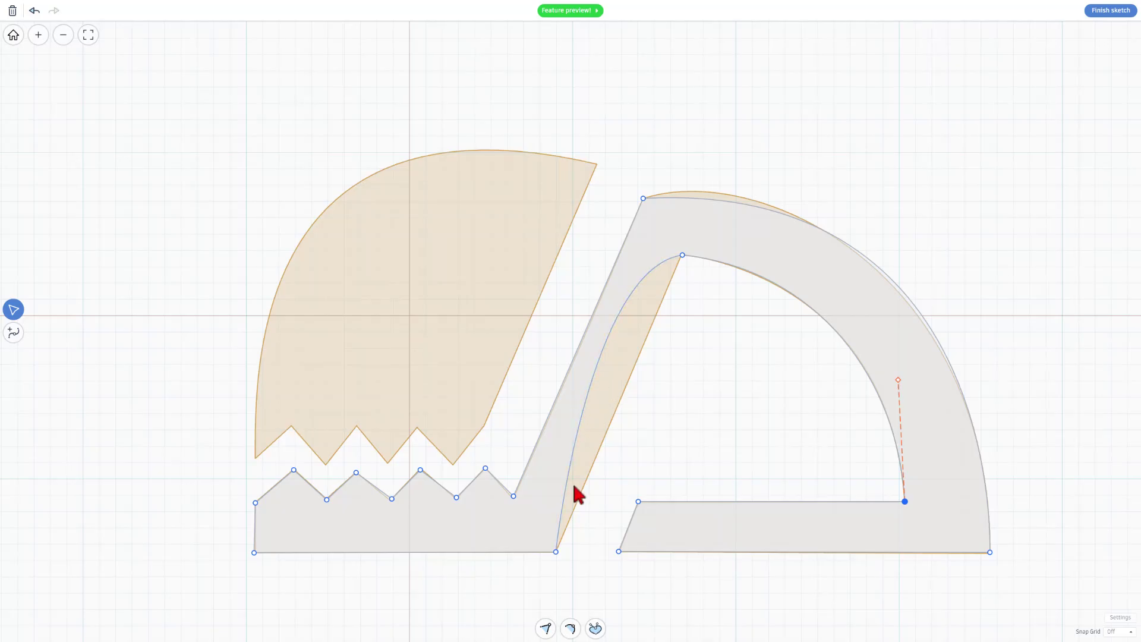
key("1")
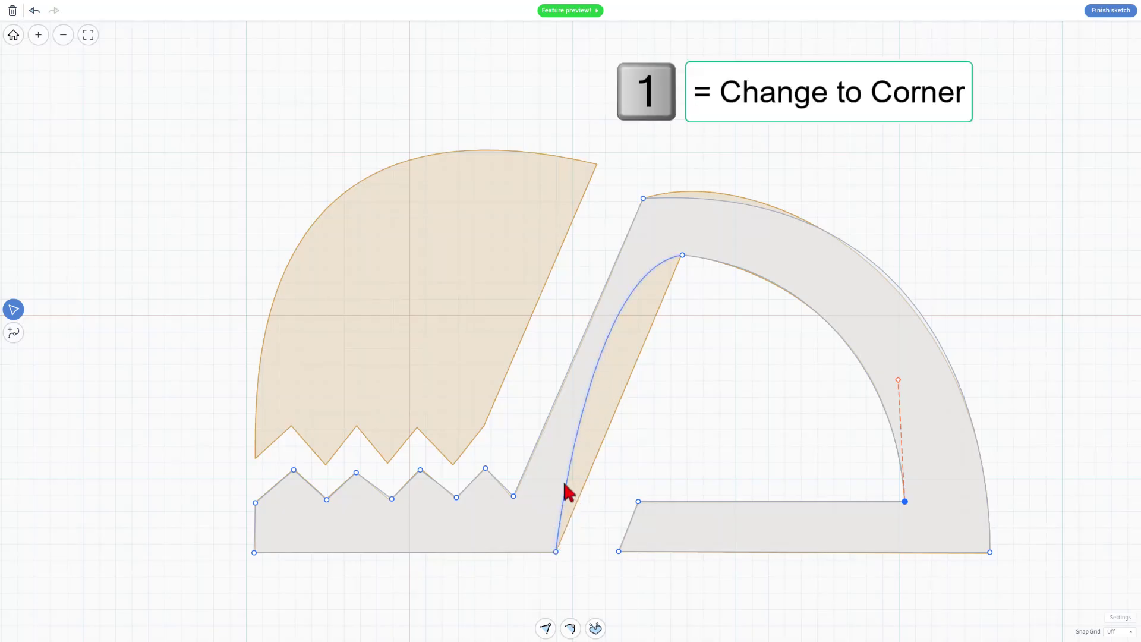
Straighten the jaw's curved diagonal edge into a line and adjust the top corner's curve handle
left_click(568, 492)
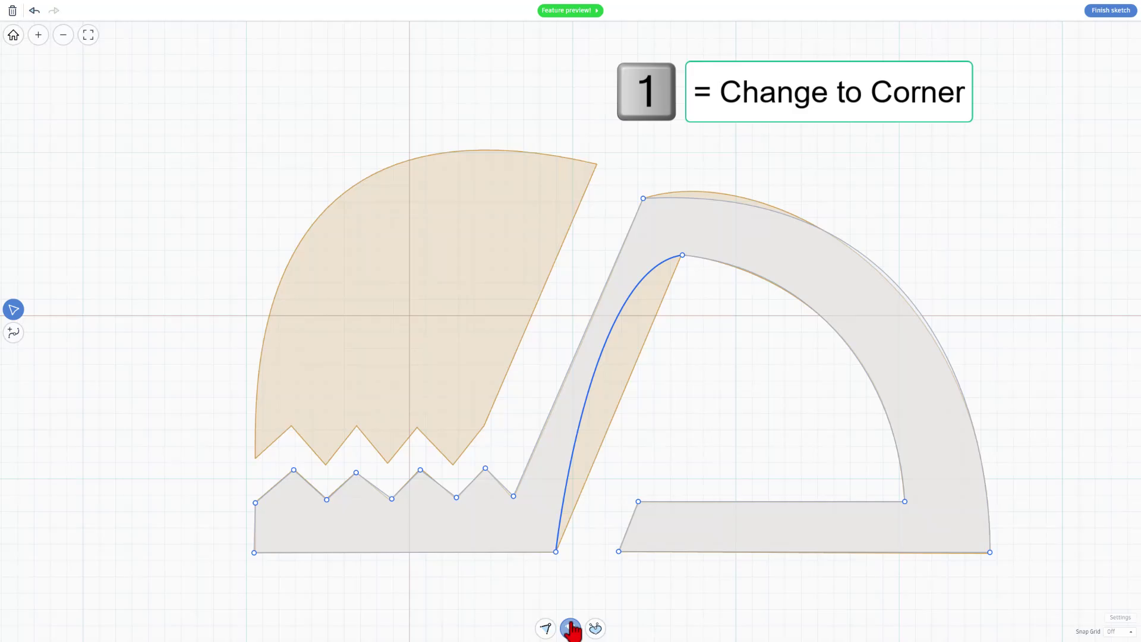
left_click(546, 628)
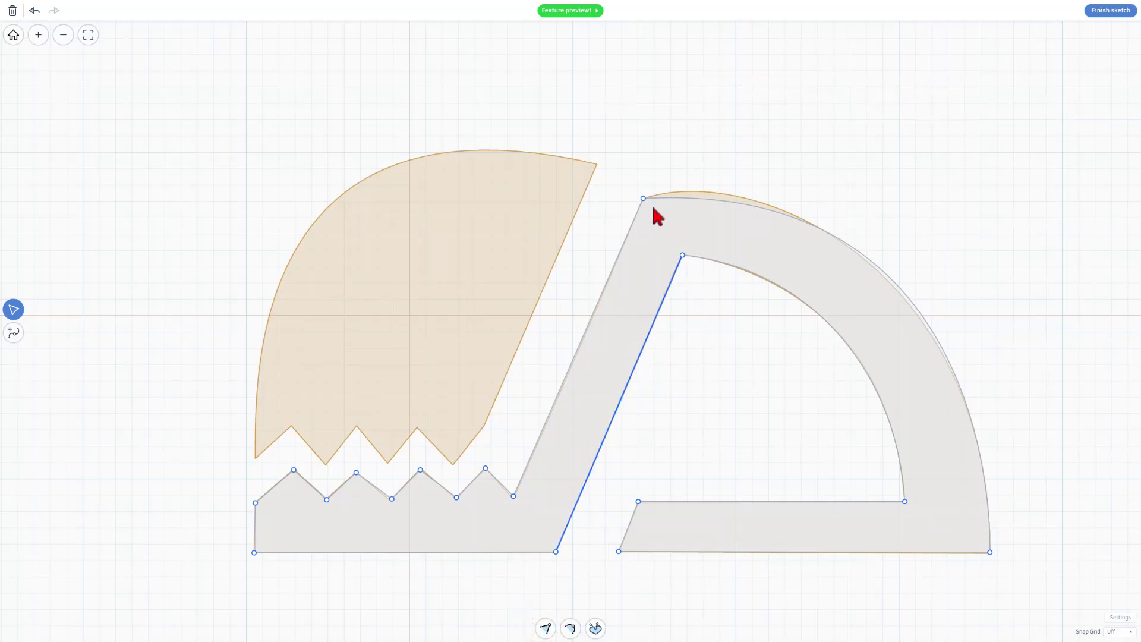
left_click_drag(643, 197, 966, 151)
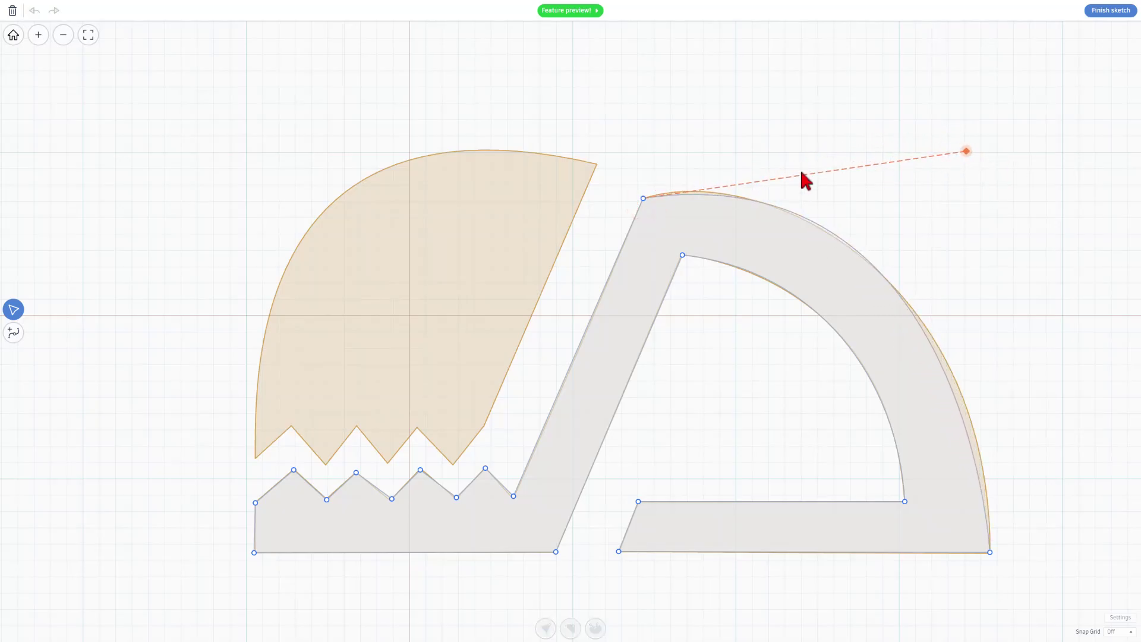
Try adding a point and curving the outer arc vertex, undoing the unwanted edits with Ctrl+Z
left_click(13, 333)
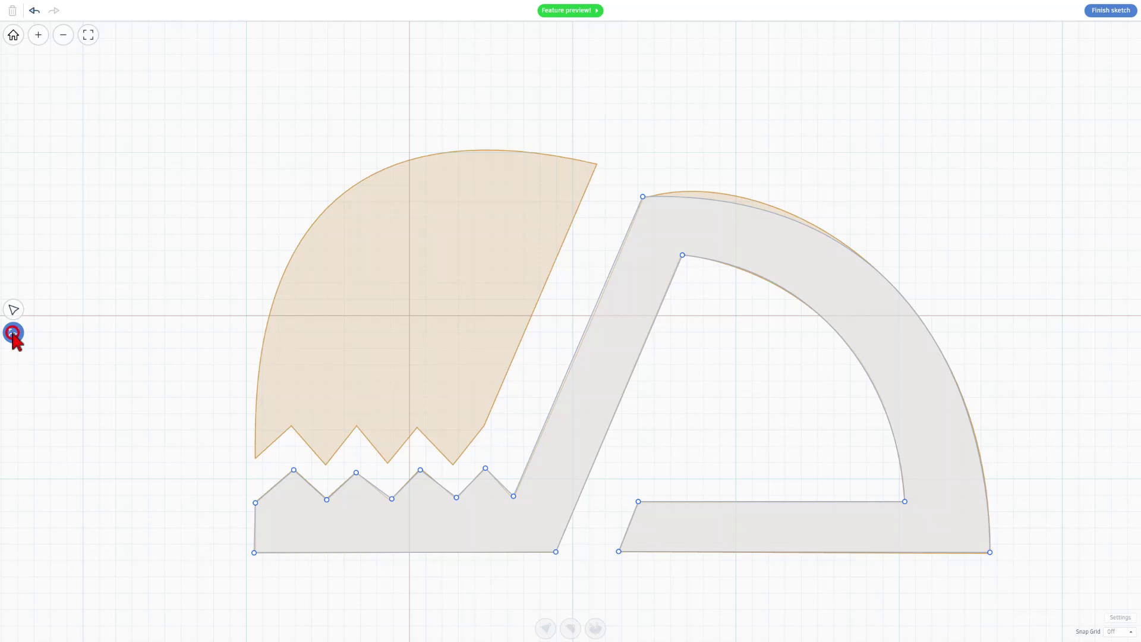
left_click(876, 269)
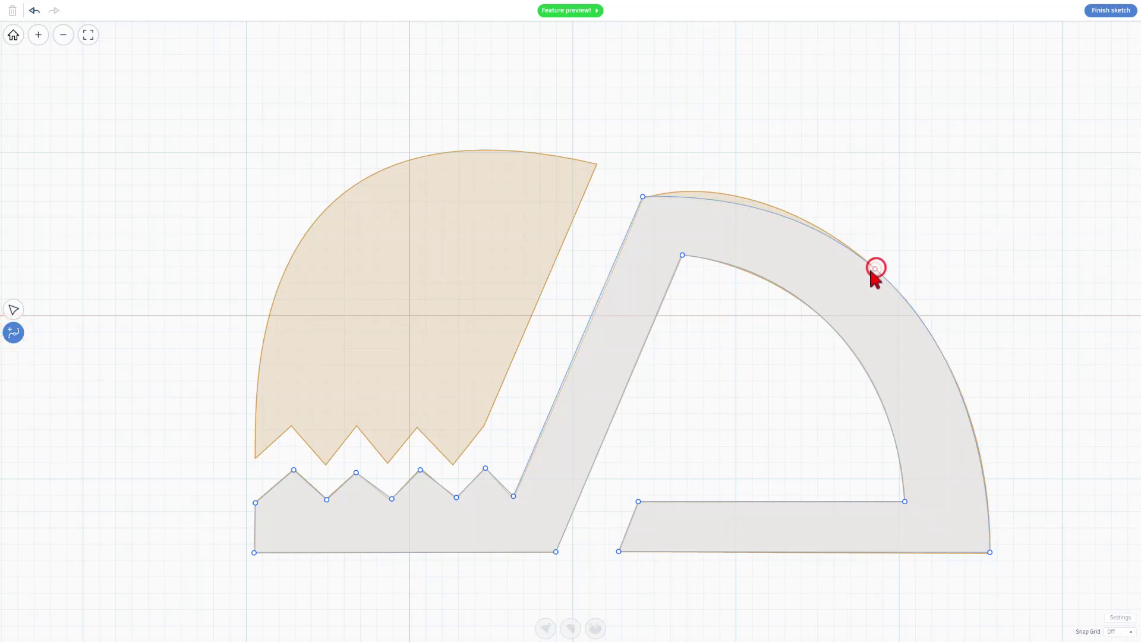
key("ctrl+z")
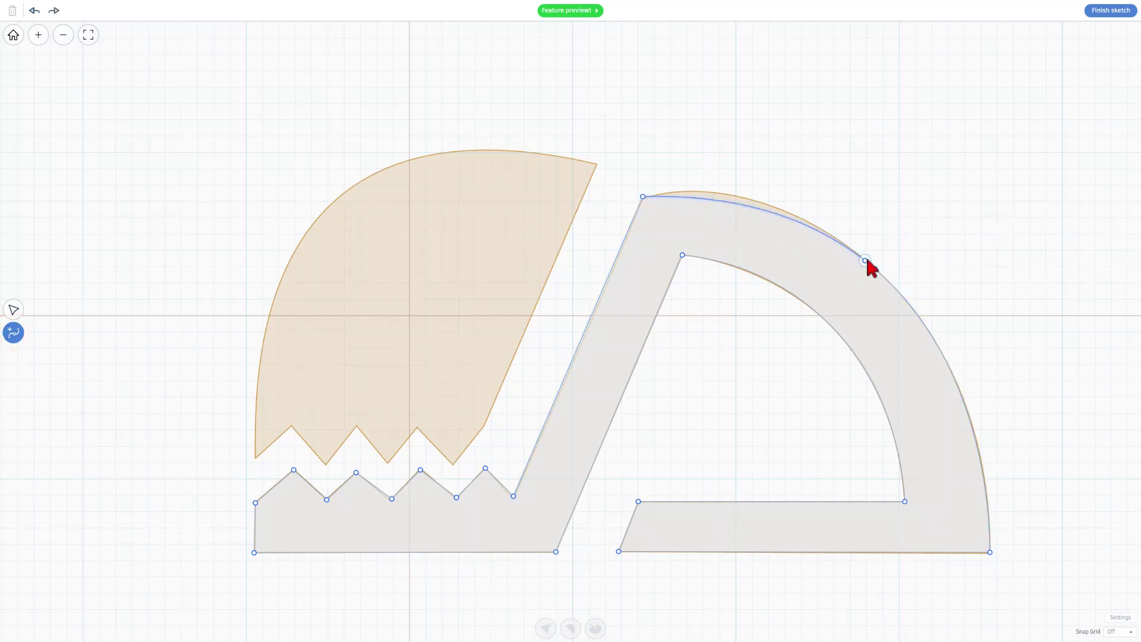
left_click(14, 310)
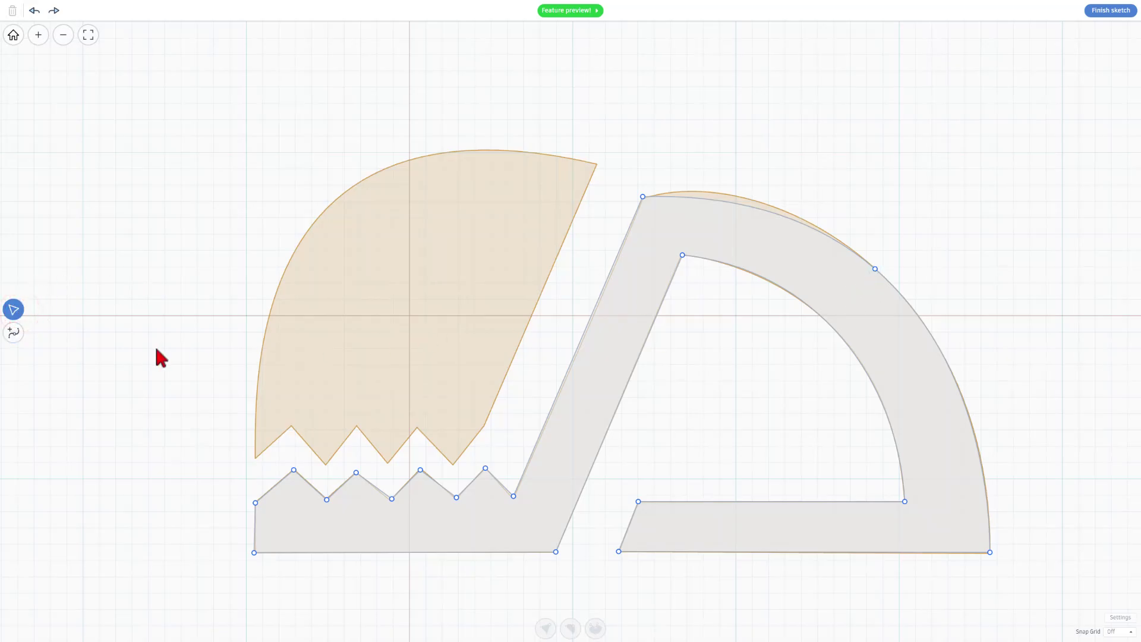
left_click(13, 333)
left_click(875, 269)
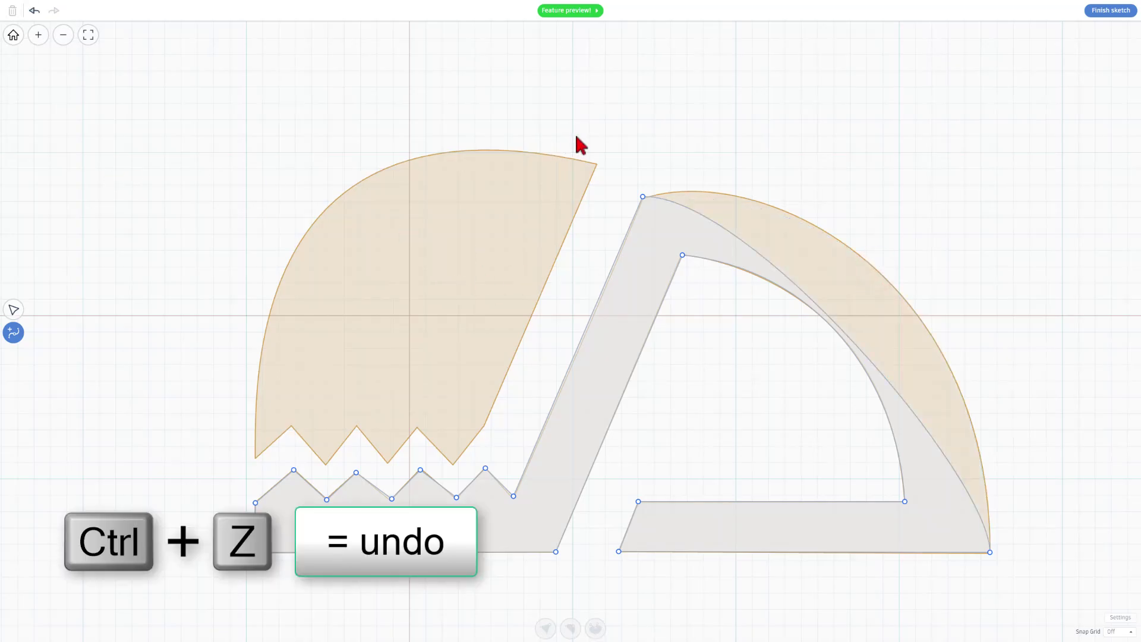
key("ctrl+z")
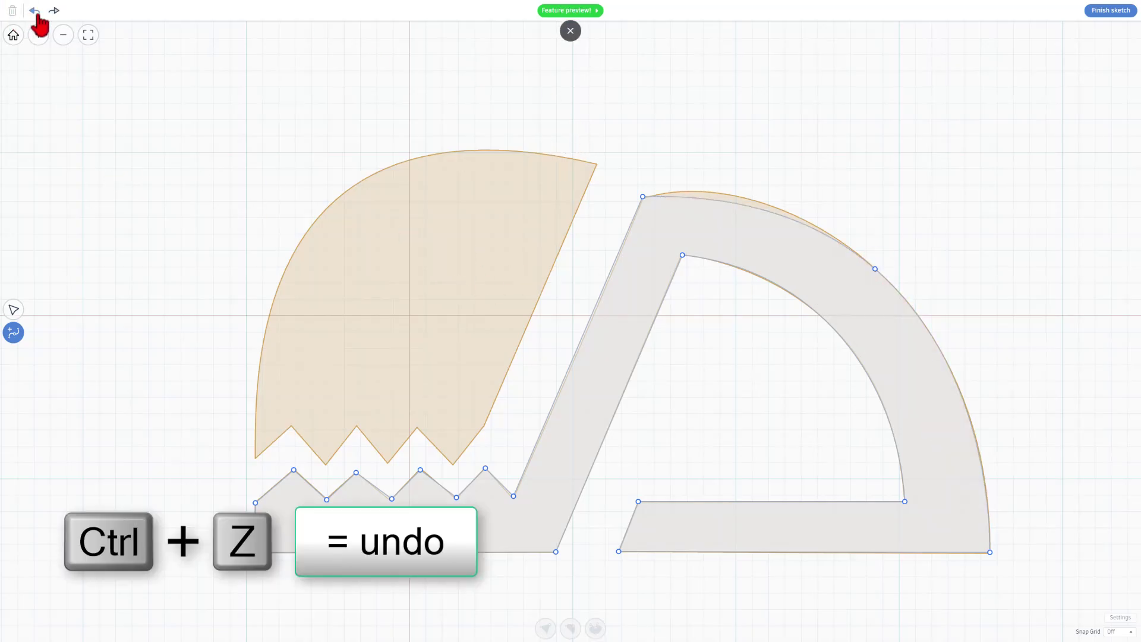
Drag the outer arc vertices' handles to bend and flatten it onto the reference's rounded top
left_click(13, 309)
left_click(875, 269)
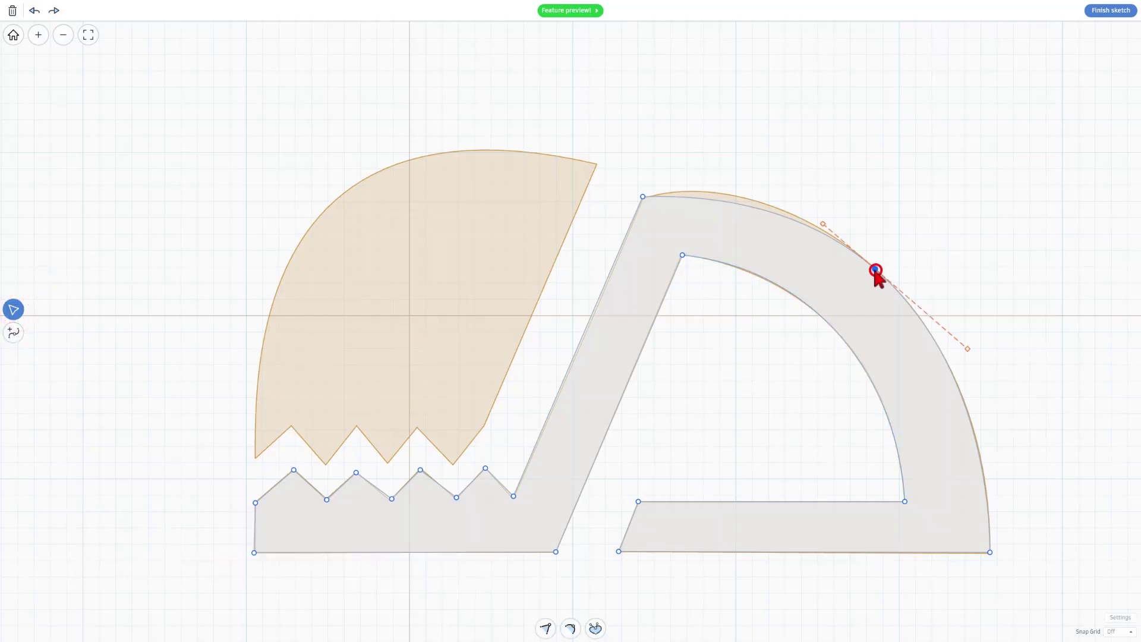
left_click_drag(823, 224, 785, 192)
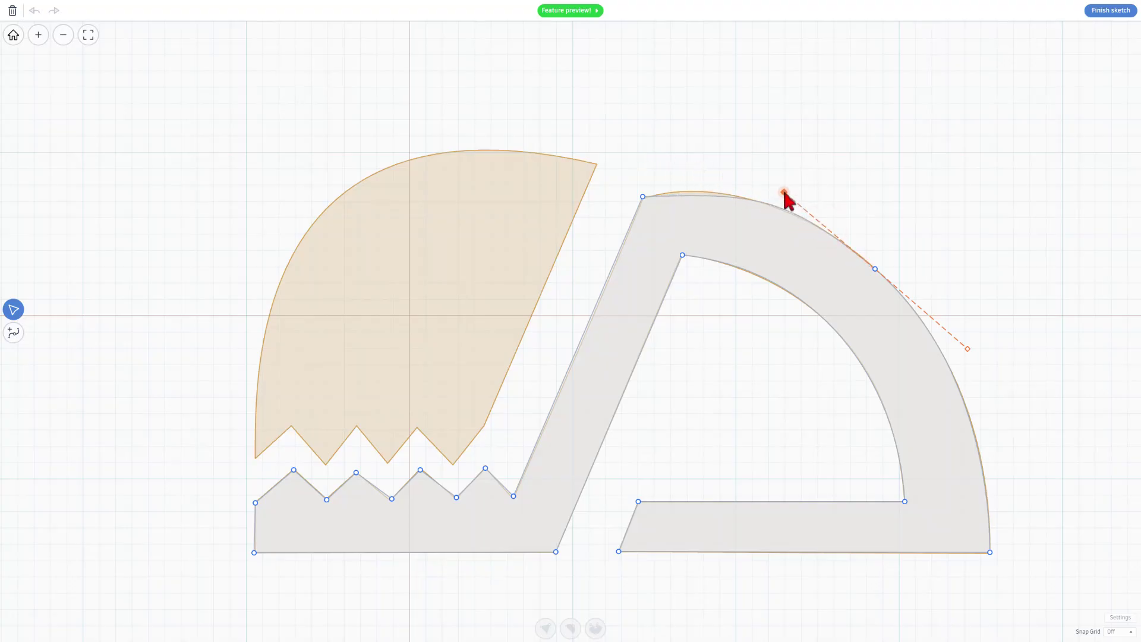
left_click(642, 197)
left_click_drag(746, 194, 711, 186)
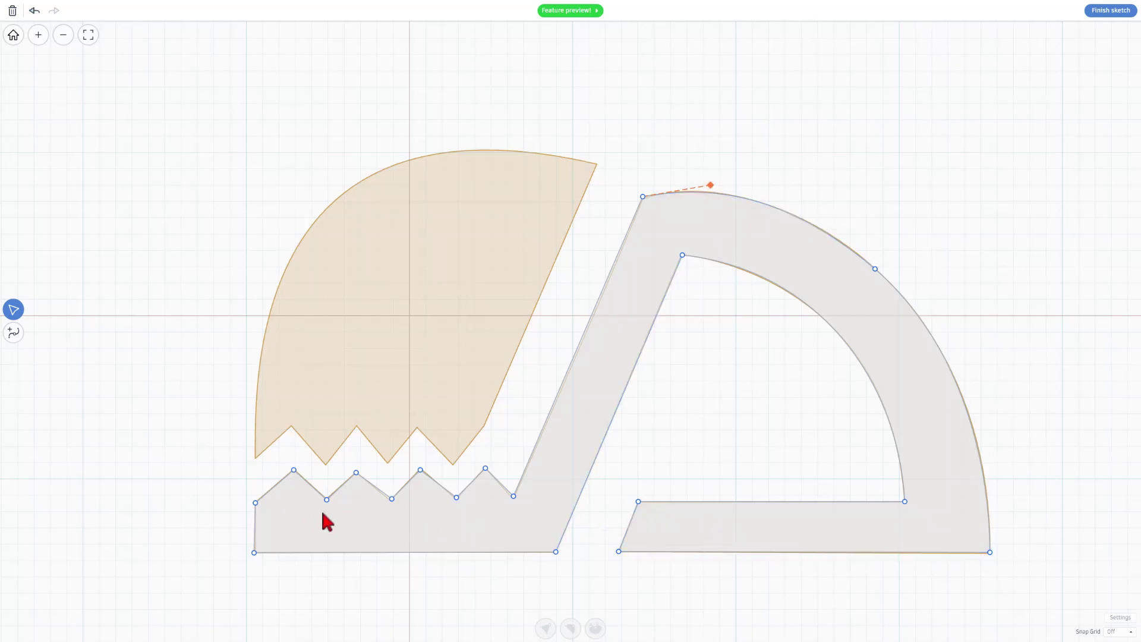
left_click(513, 496)
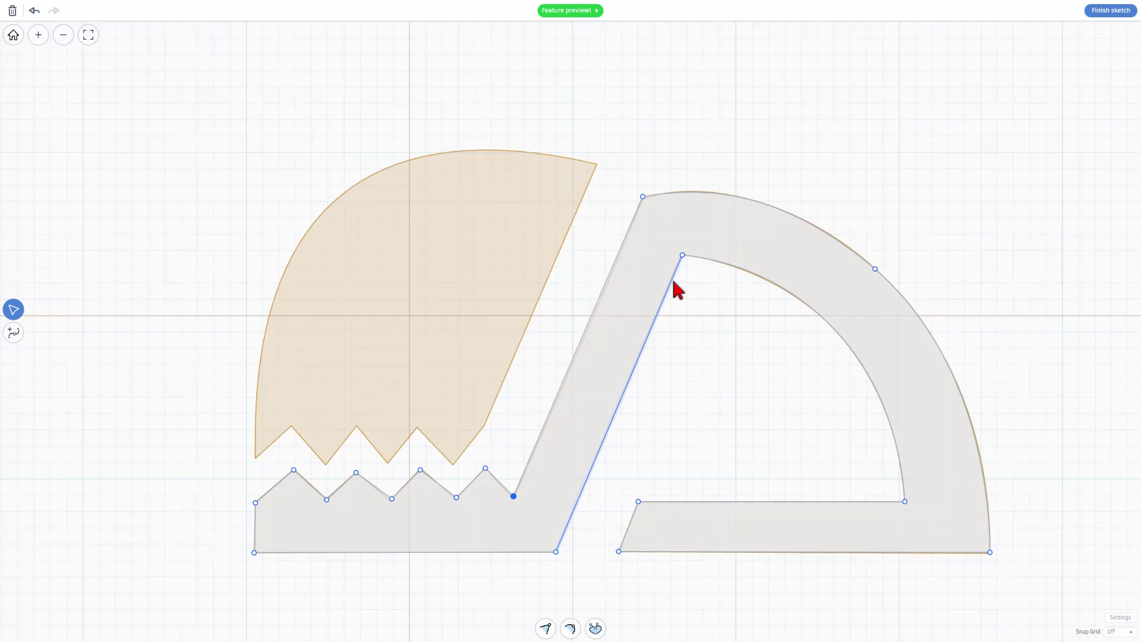
Finish the sketch, set the extruded shape's height to 3 mm and colour it green
left_click(1104, 17)
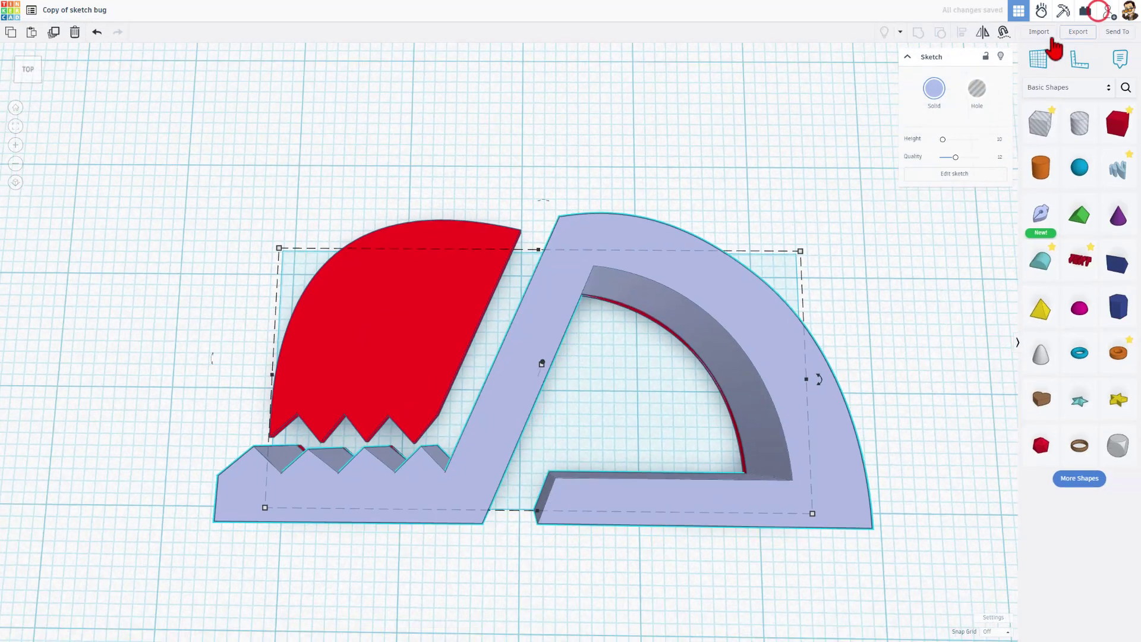
mouse_move(330, 330)
right_mouse_down()
mouse_move(675, 272)
mouse_move(502, 221)
mouse_move(441, 247)
mouse_move(511, 306)
right_mouse_up()
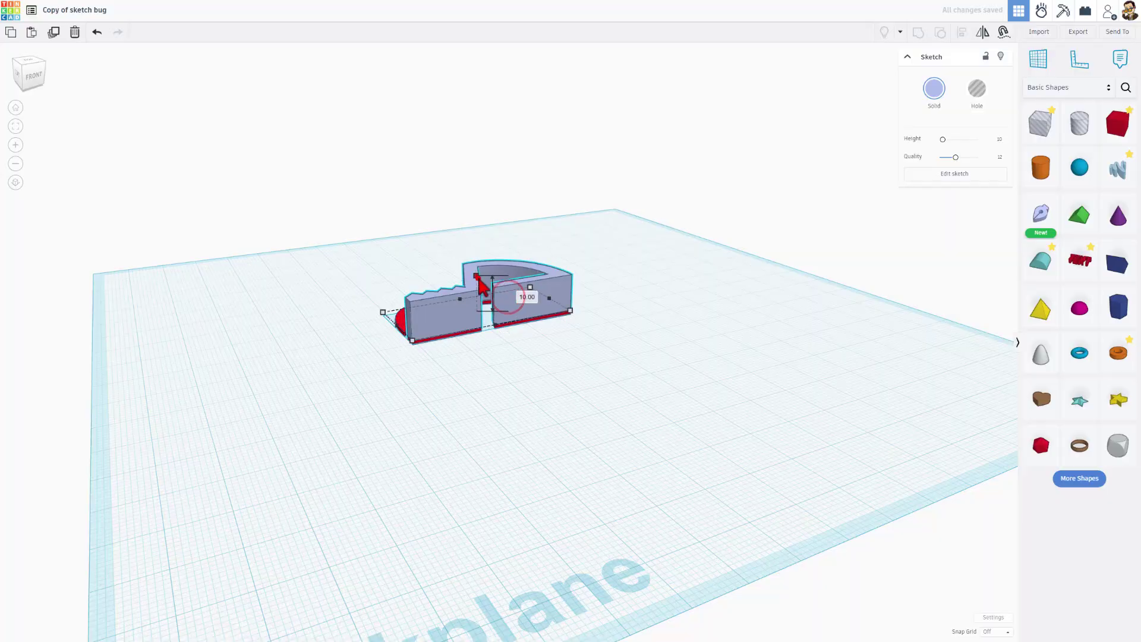
left_click(476, 275)
left_click(523, 297)
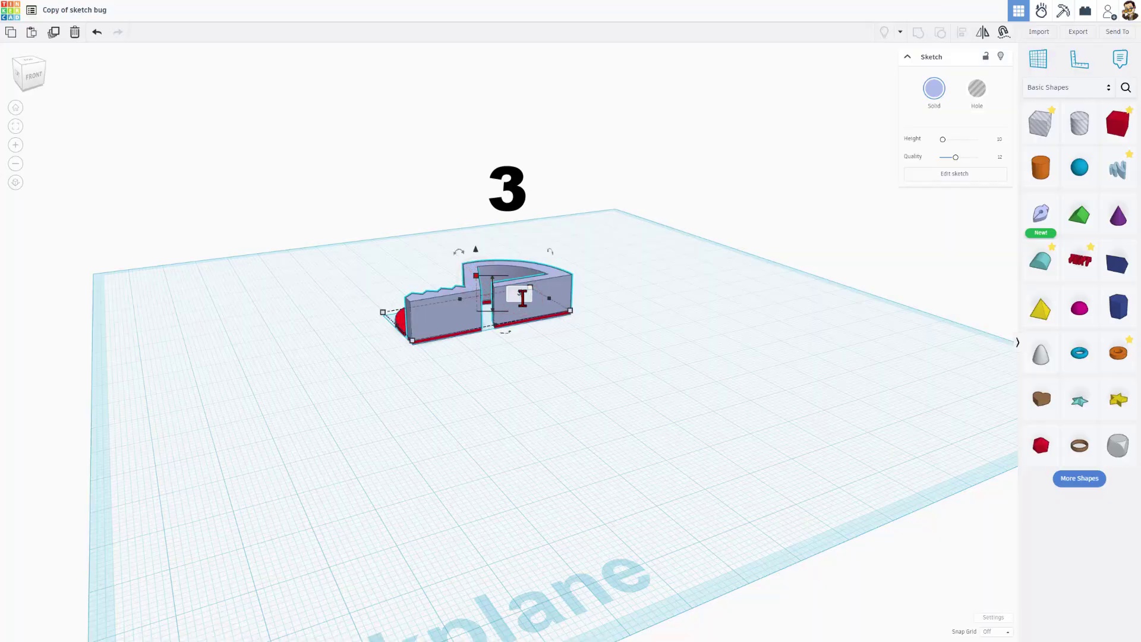
key("Return")
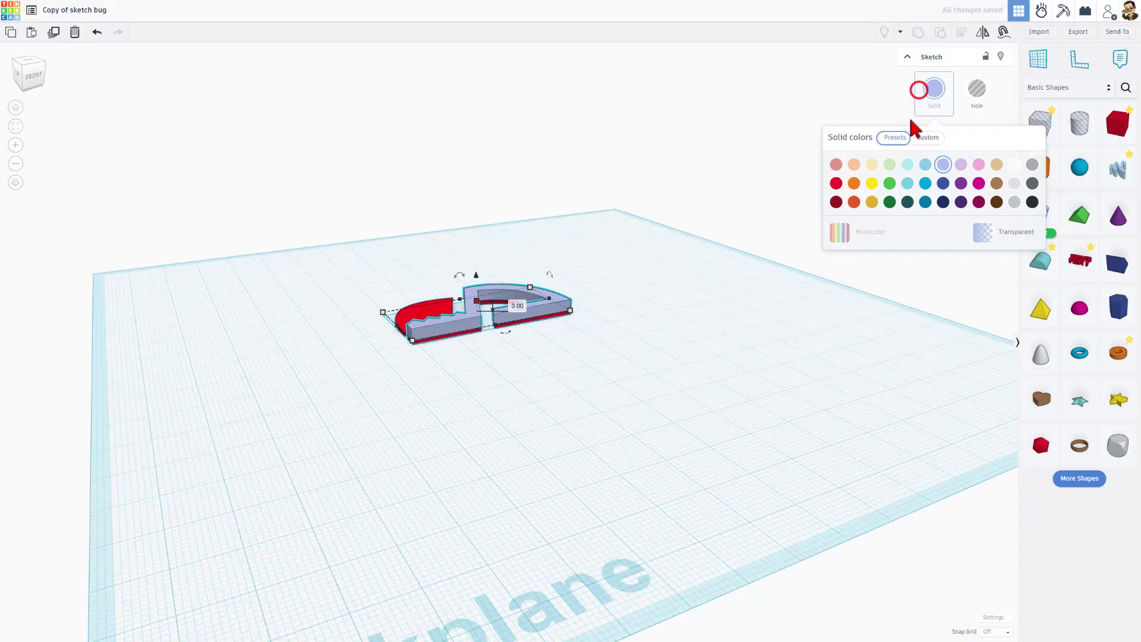
left_click(890, 183)
left_click(636, 224)
Drop the red and green shapes onto the workplane, hiding the red one, then show all again
right_click_drag(636, 224, 438, 326)
scroll(489, 334, "up", 3)
left_click(438, 327)
key("d")
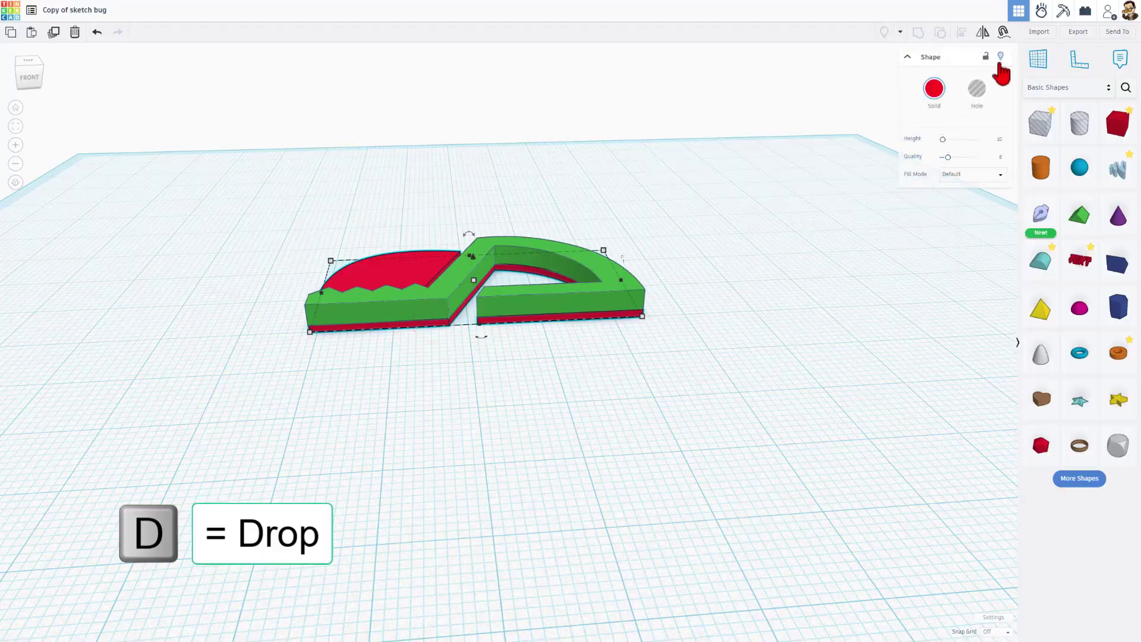
left_click(1001, 57)
left_click(588, 300)
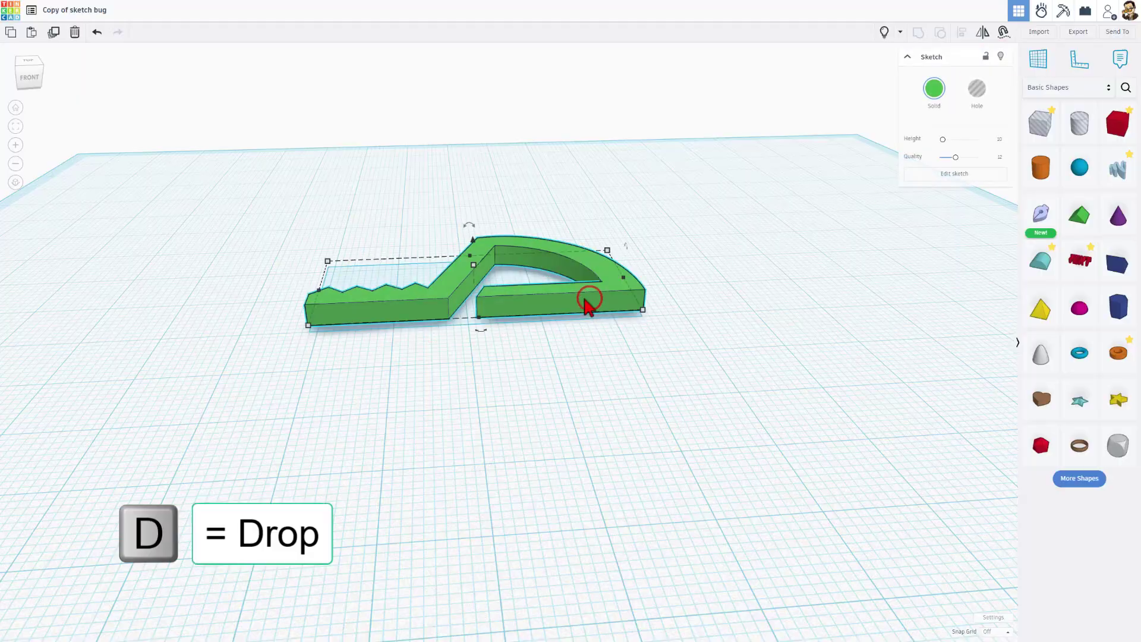
key("d")
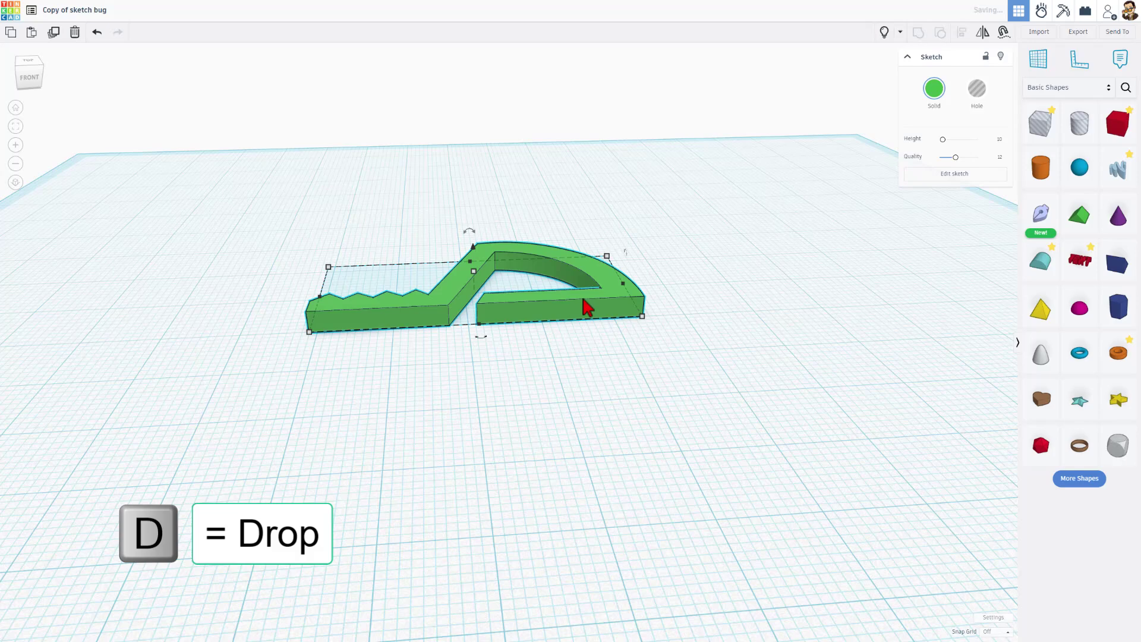
left_click(884, 32)
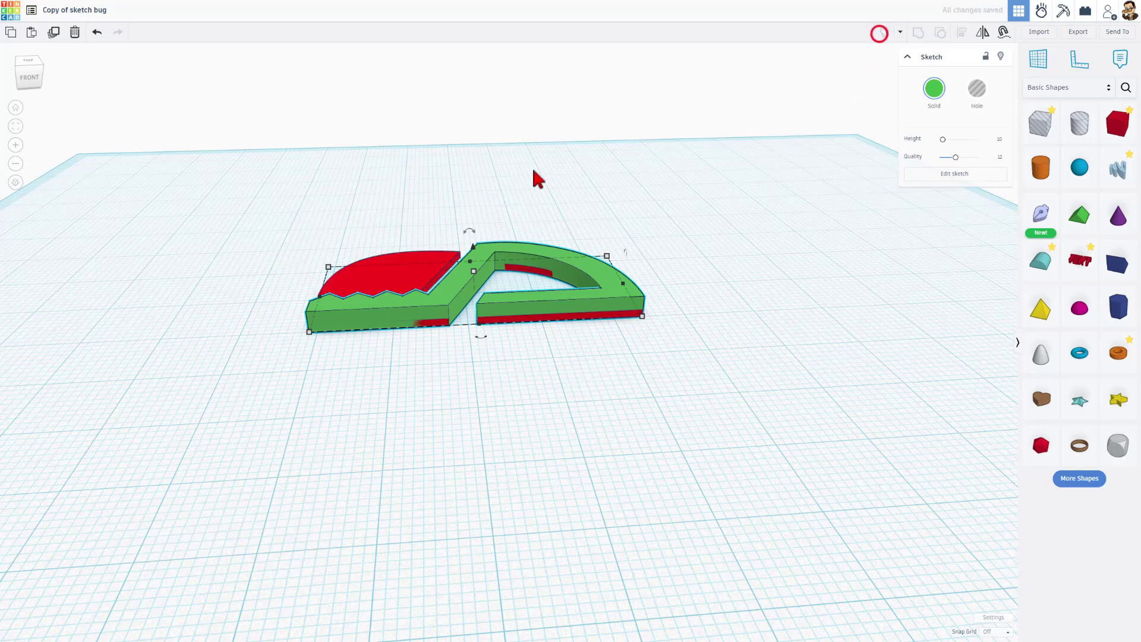
Deselect the green shape and orbit to a straight-down top view of the red piece
left_click(522, 173)
right_click_drag(518, 180, 517, 250)
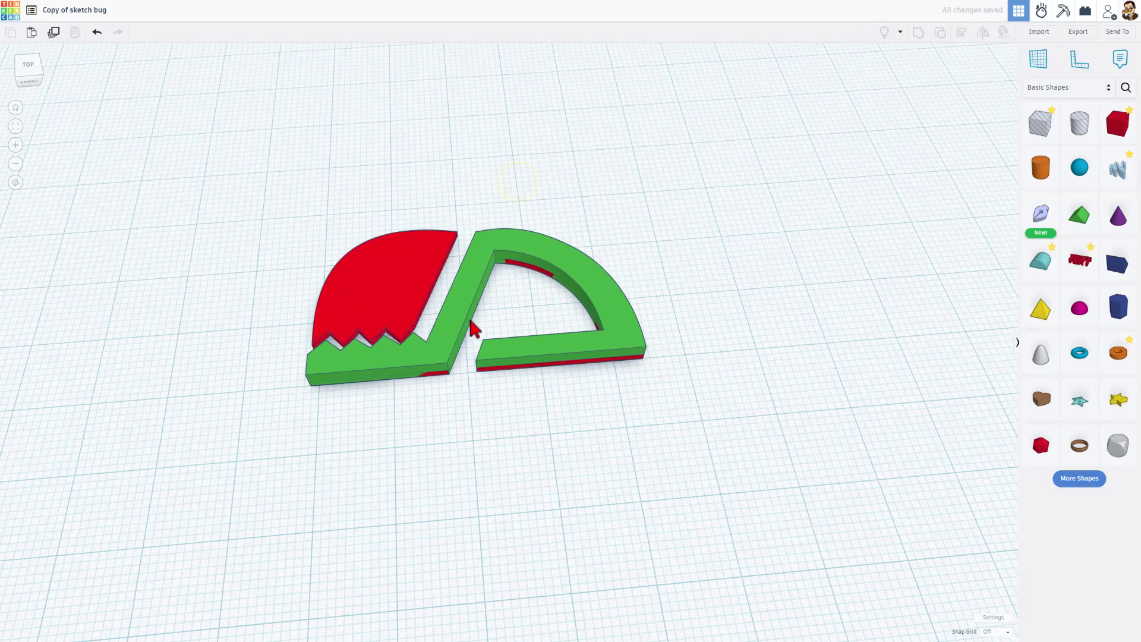
right_click_drag(403, 288, 362, 285)
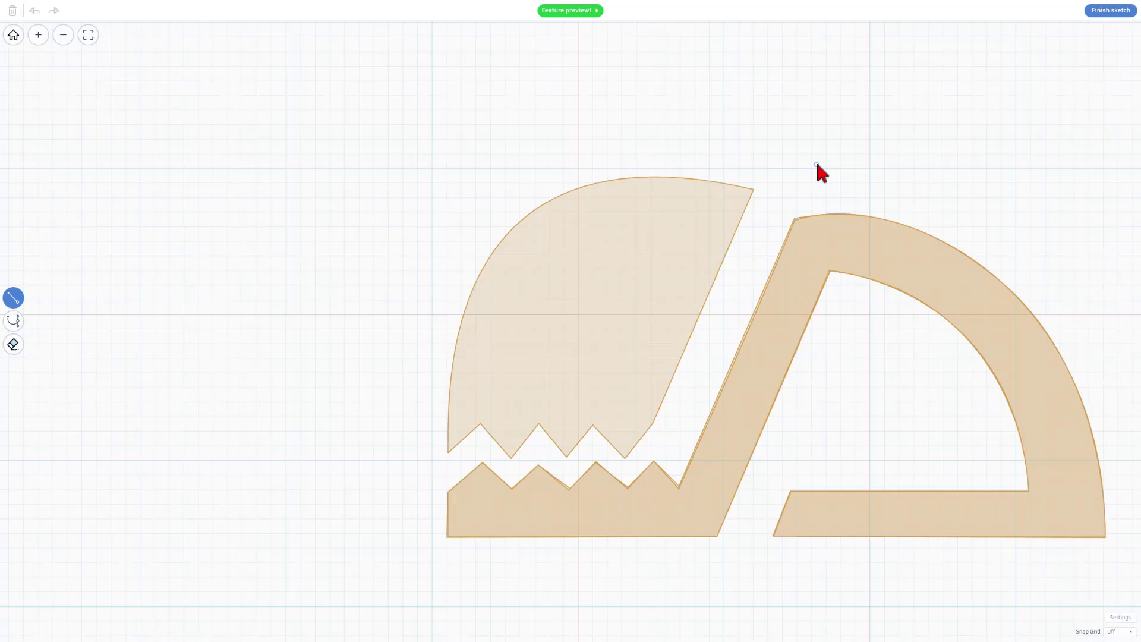
Trace line points from the upper piece's top tip down the diagonal edge and along the zigzag teeth
left_click(753, 189)
left_click(652, 424)
left_click(624, 456)
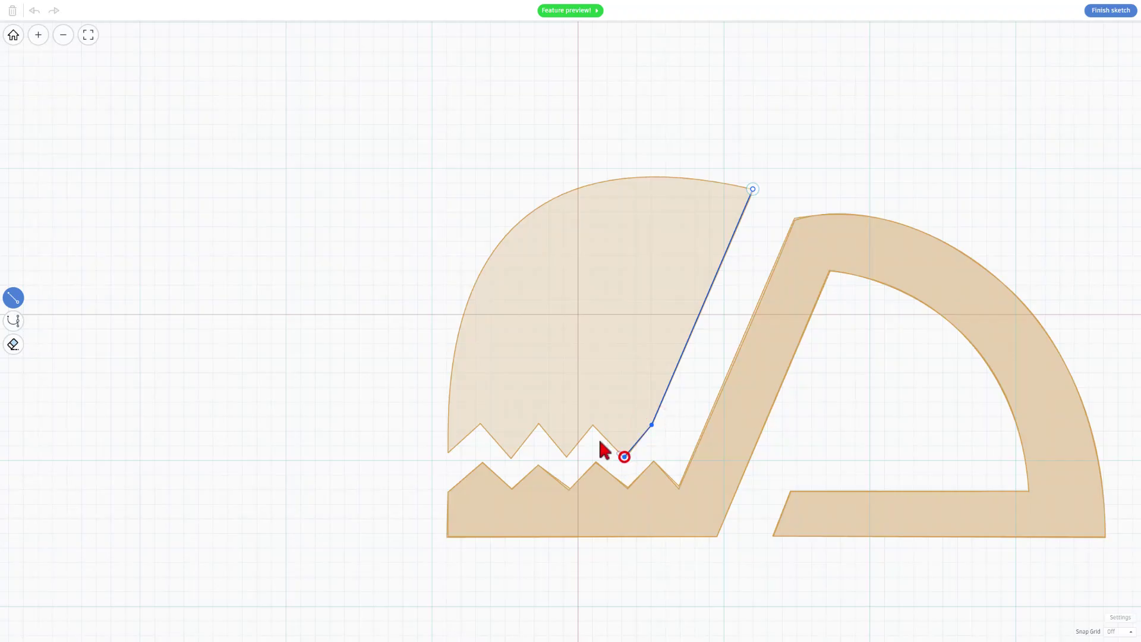
left_click(593, 423)
left_click(564, 456)
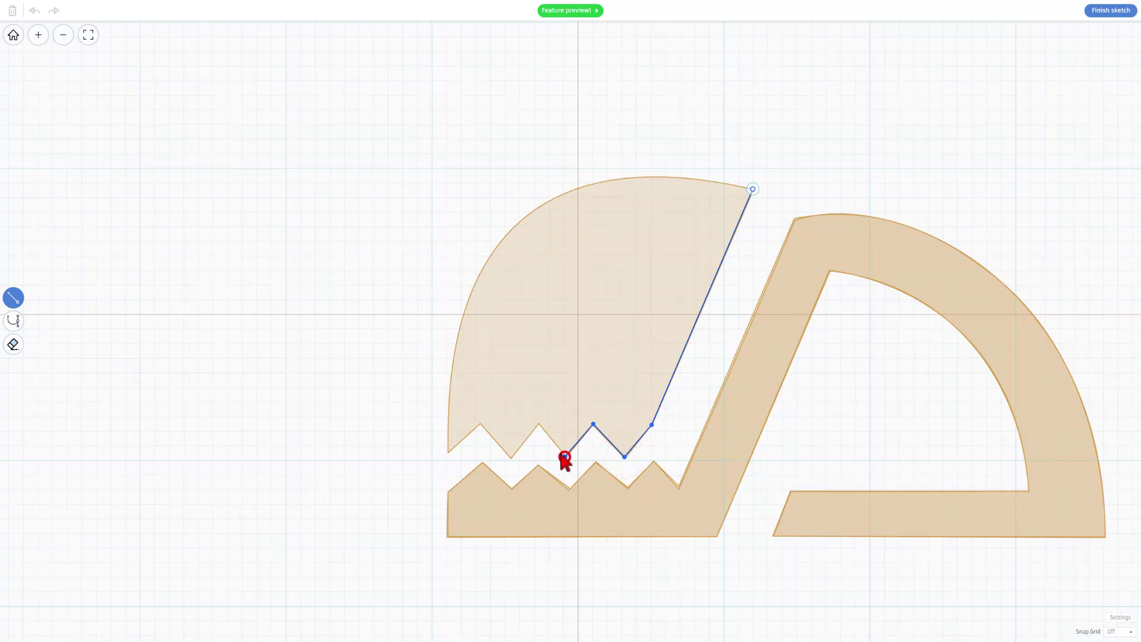
left_click(510, 457)
left_click(482, 424)
left_click(448, 452)
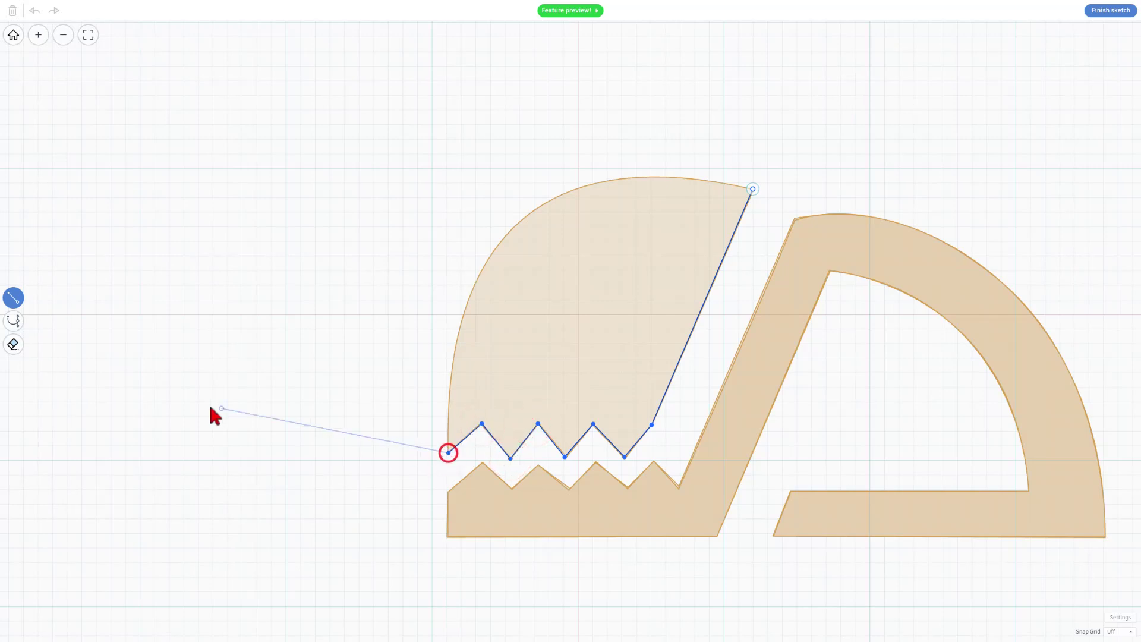
Close the outline with a curve back to the top tip and select the new shape
left_click(13, 321)
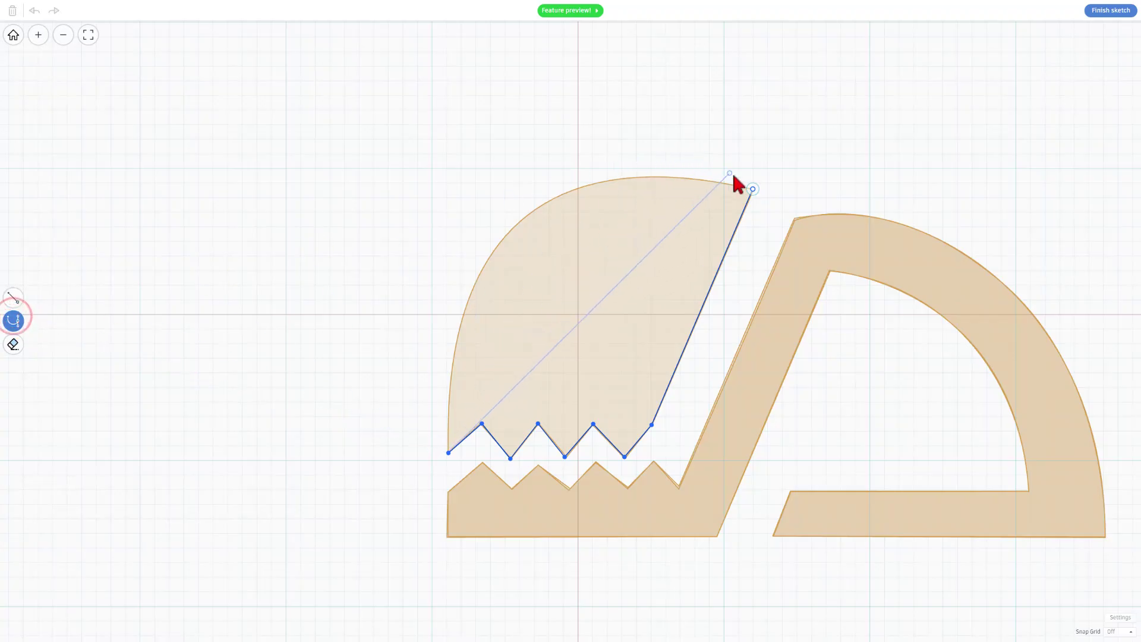
left_click_drag(753, 189, 1093, 264)
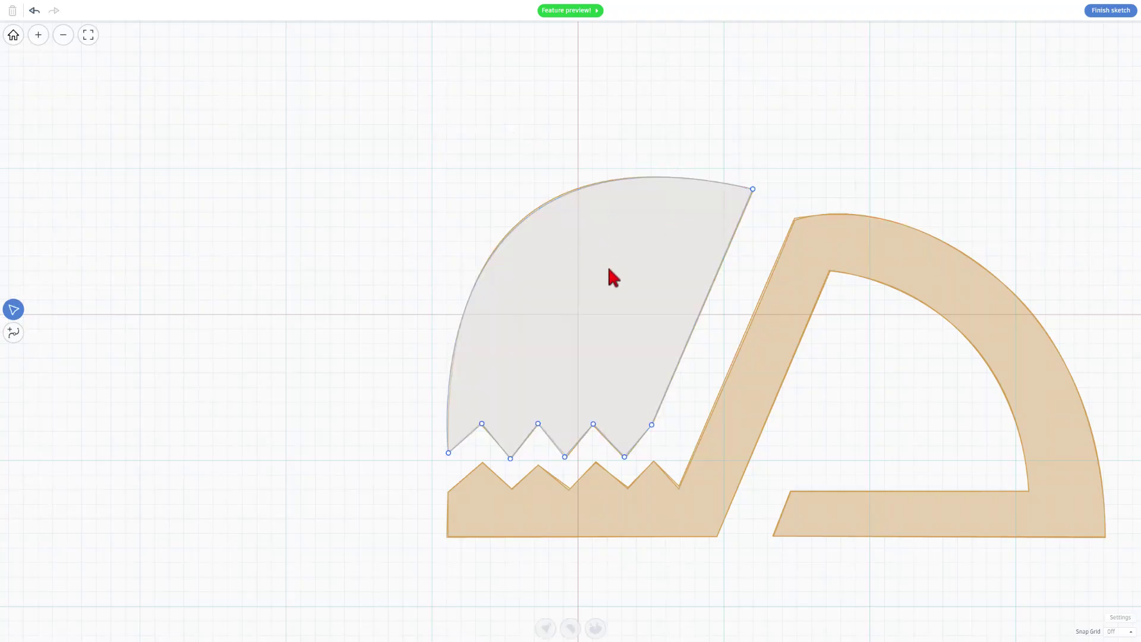
left_click(551, 313)
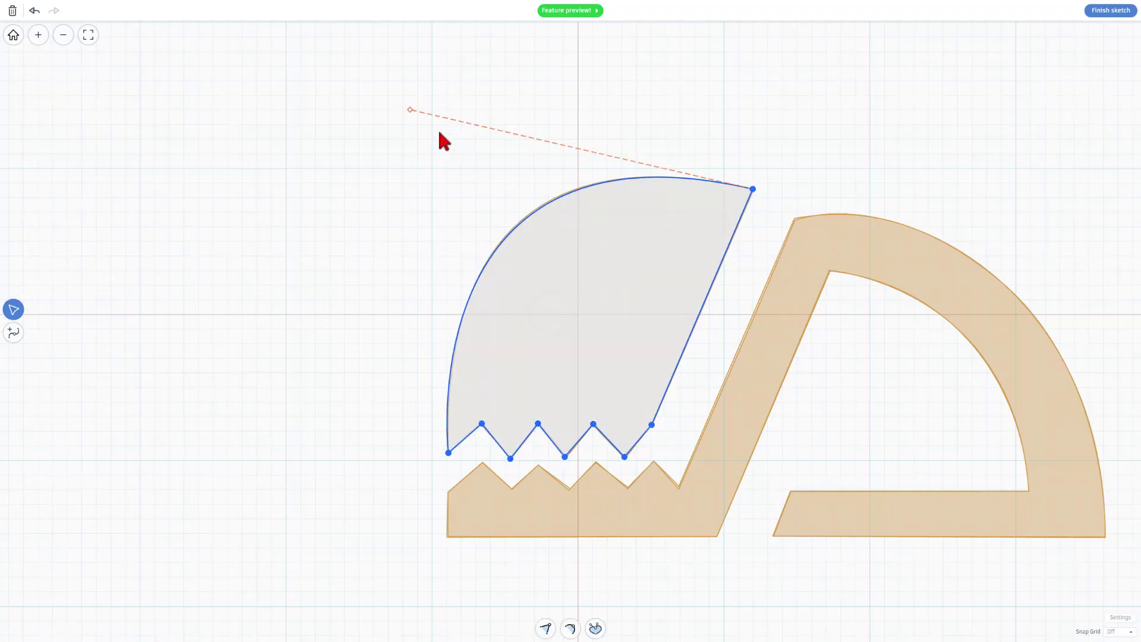
Bend the curved edge to match the arc and nudge the zigzag peaks, valleys and edge onto the outline
left_click_drag(412, 111, 405, 107)
scroll(516, 449, "up", 8)
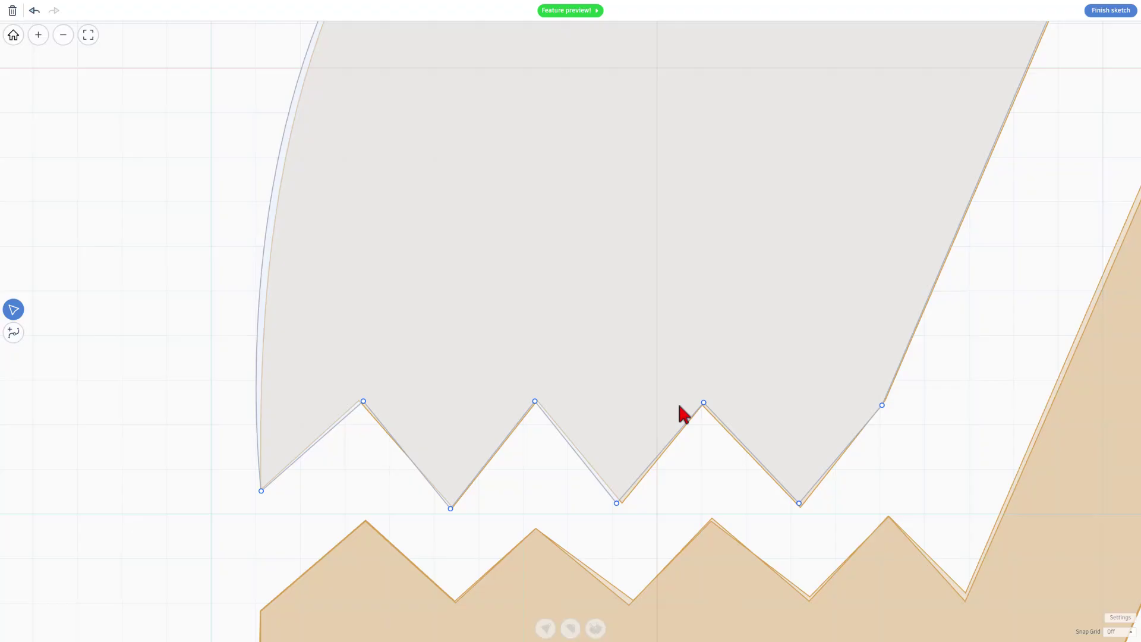
left_click(703, 403)
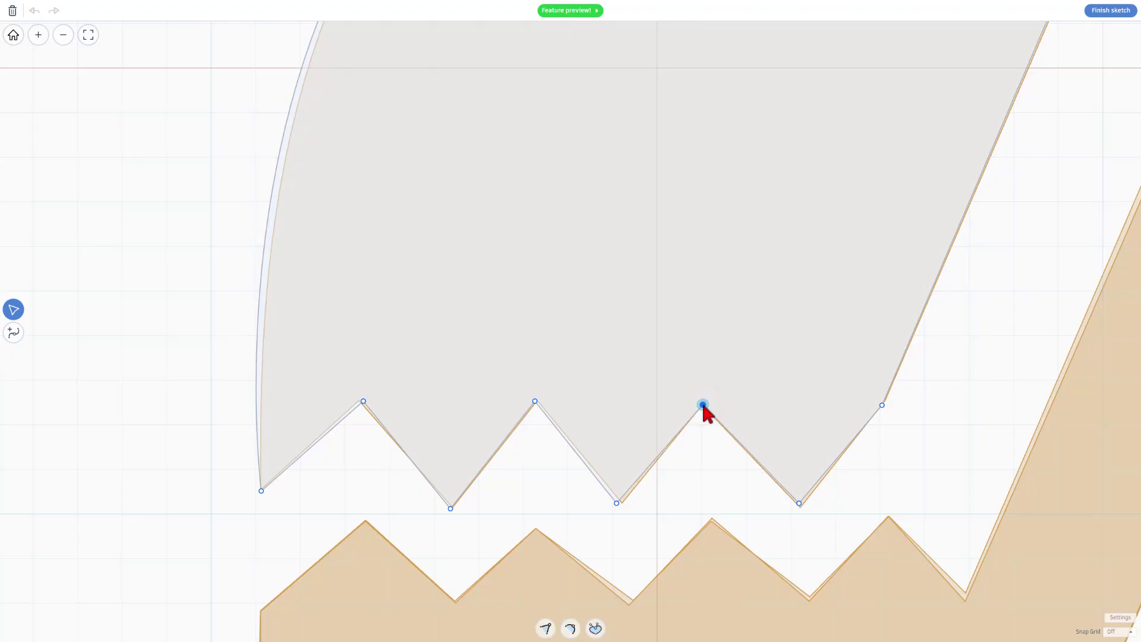
left_click_drag(616, 503, 622, 504)
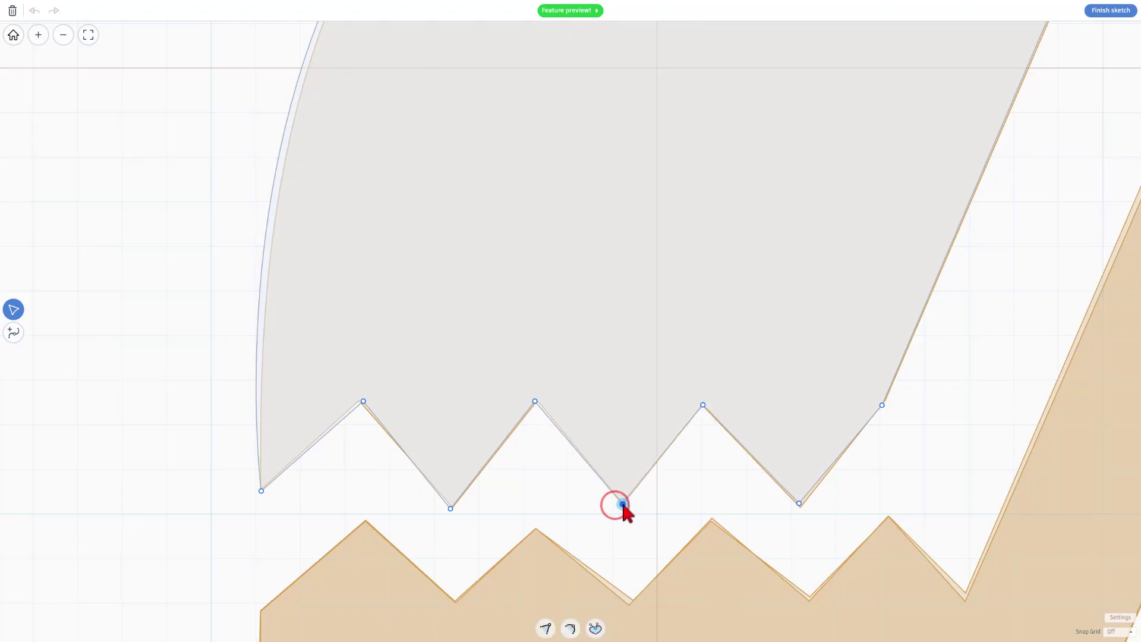
left_click_drag(538, 407, 539, 403)
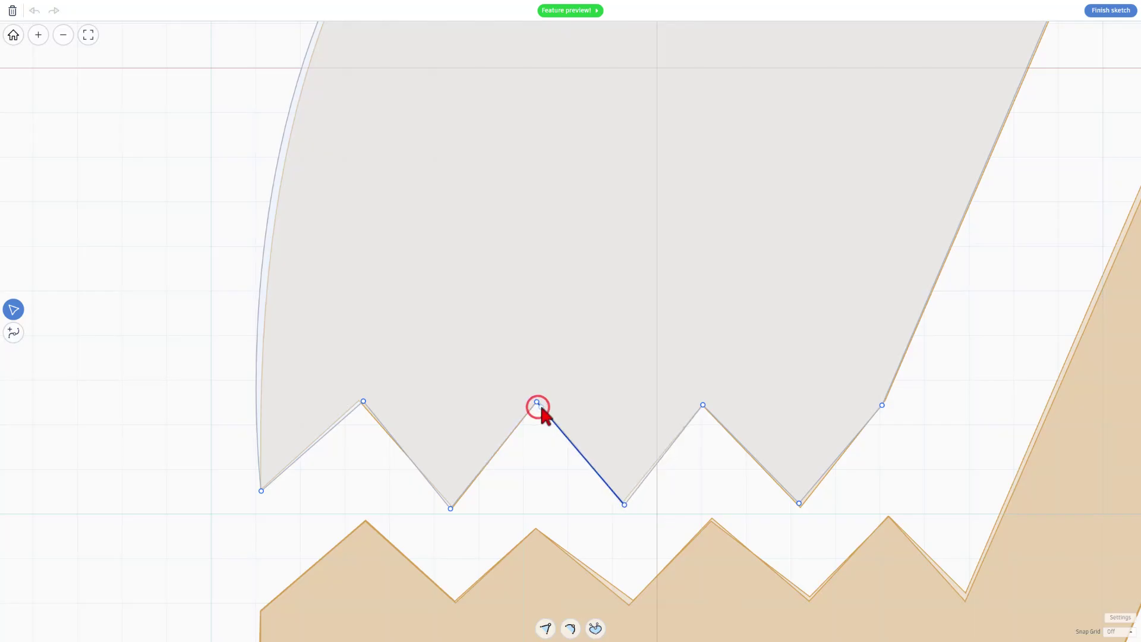
left_click(493, 455)
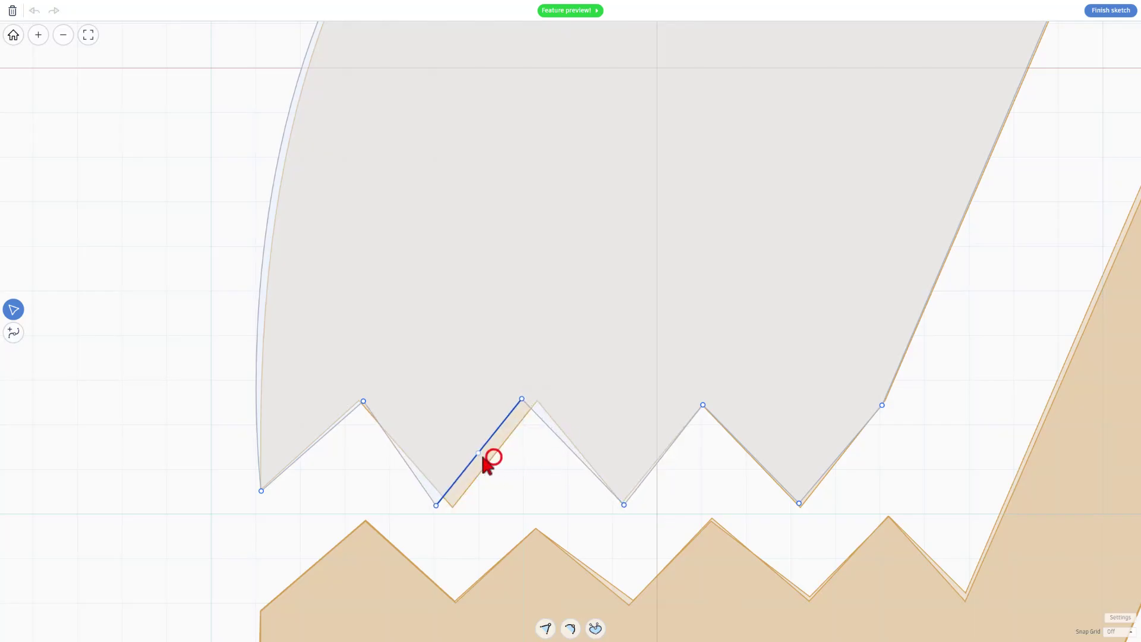
left_click_drag(495, 456, 494, 458)
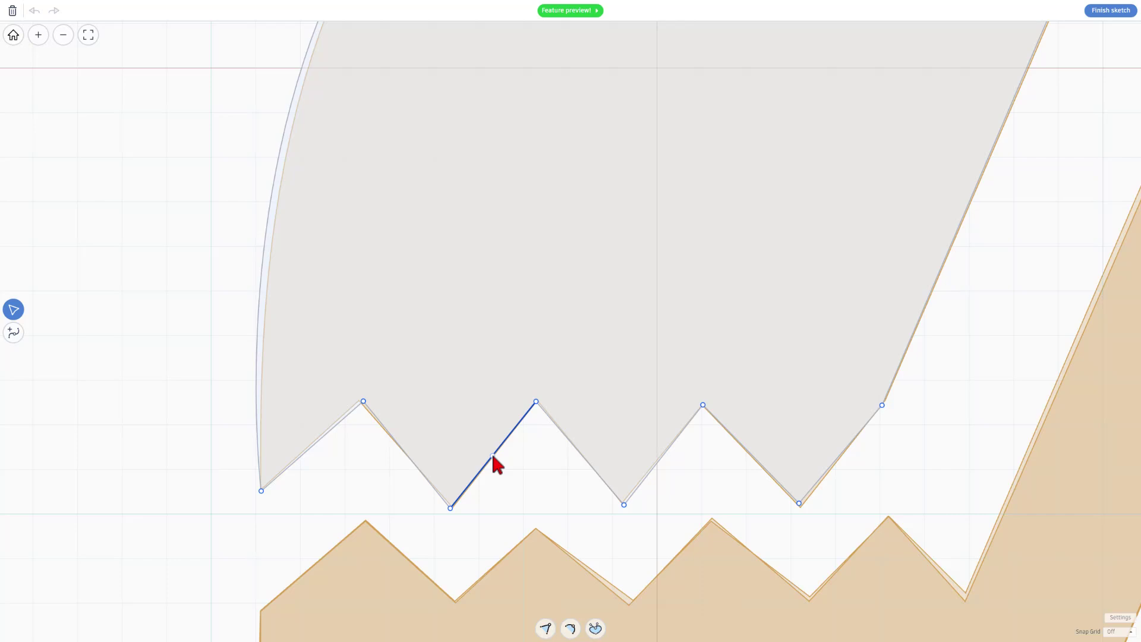
scroll(529, 425, "down", 5)
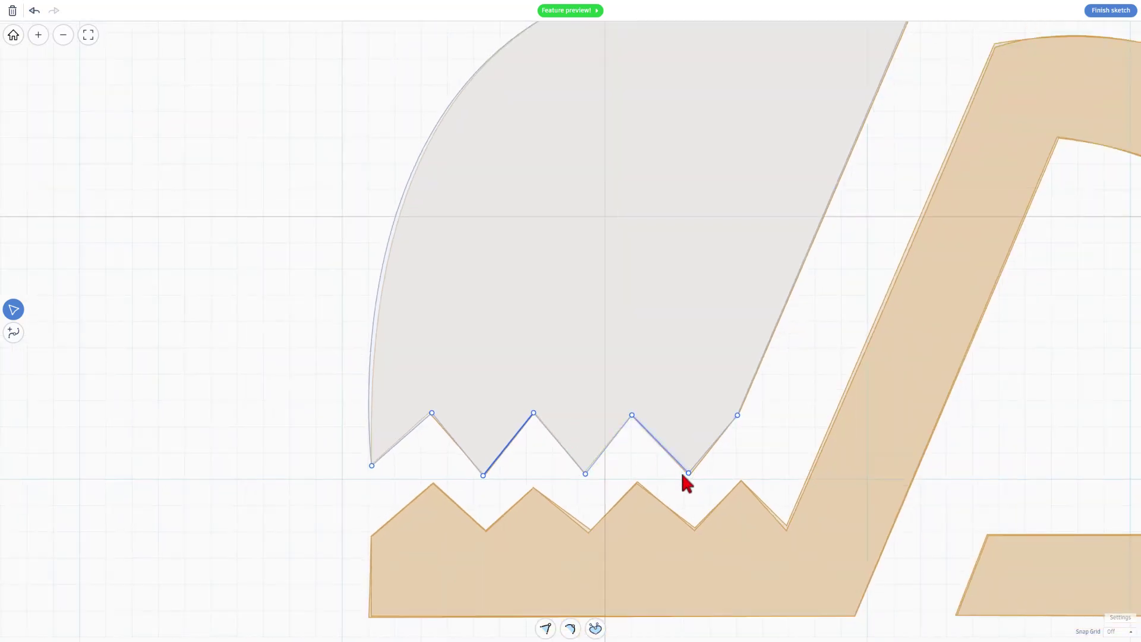
left_click_drag(688, 473, 690, 477)
scroll(689, 292, "down", 5)
Finish the sketch, set the lavender shape's height to 14 mm and drop it onto the workplane
left_click(1119, 11)
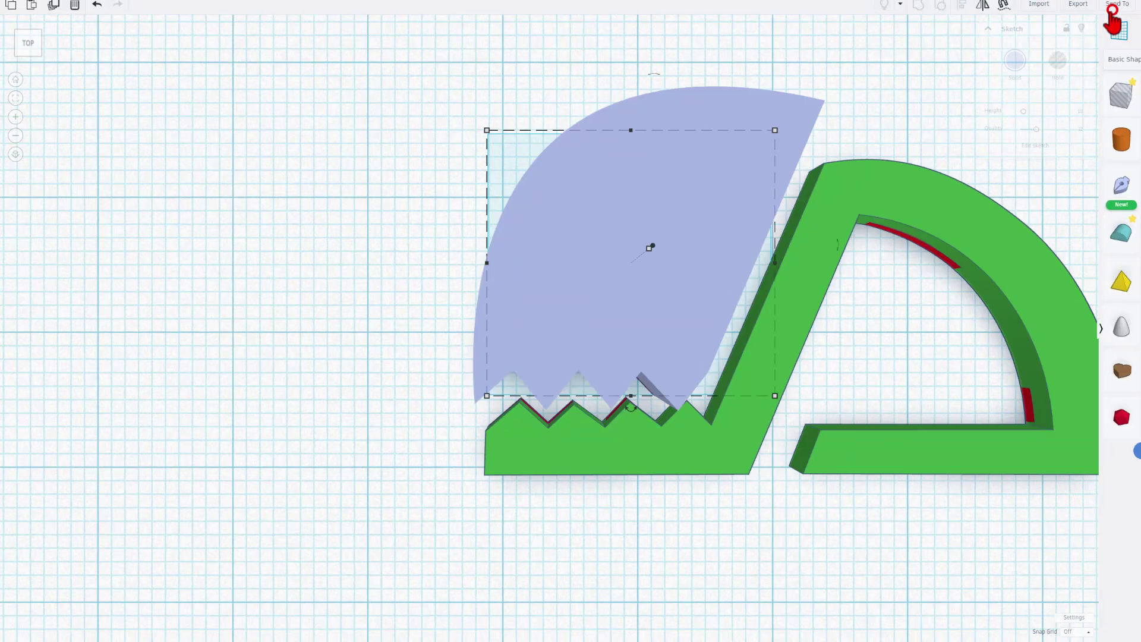
left_click(361, 293)
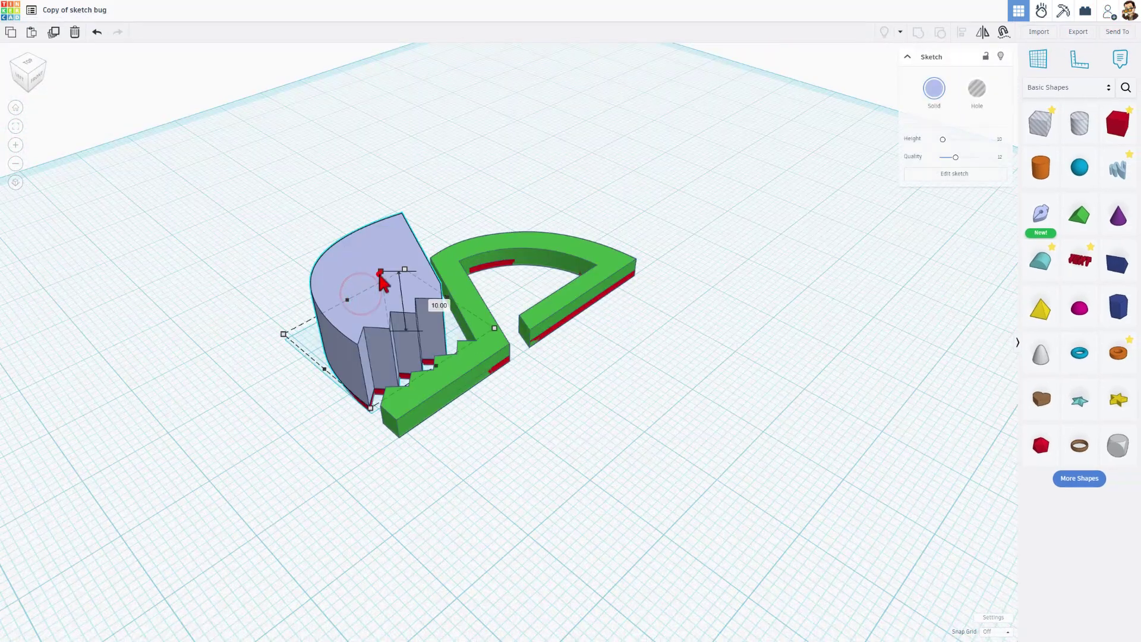
left_click(431, 302)
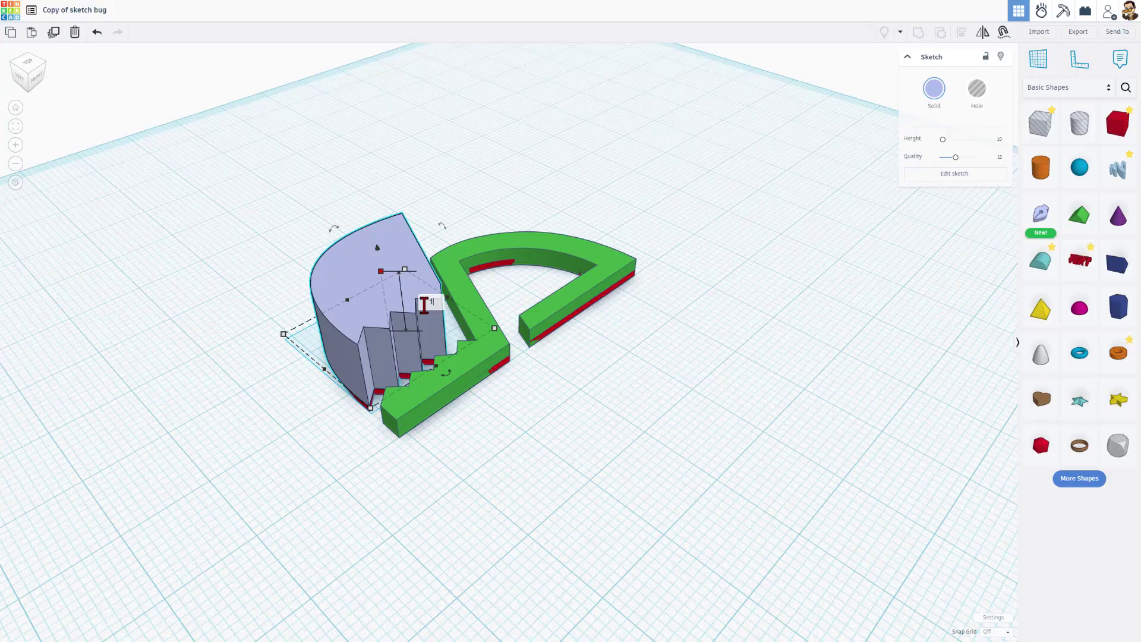
type("14")
key("Return")
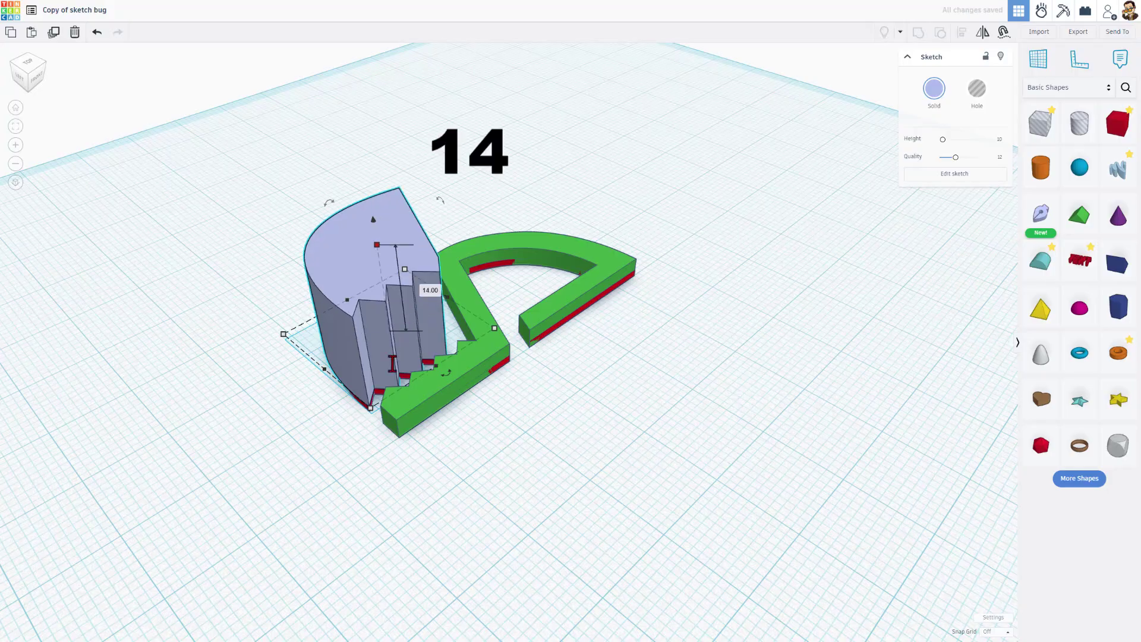
key("d")
right_click_drag(392, 363, 465, 370)
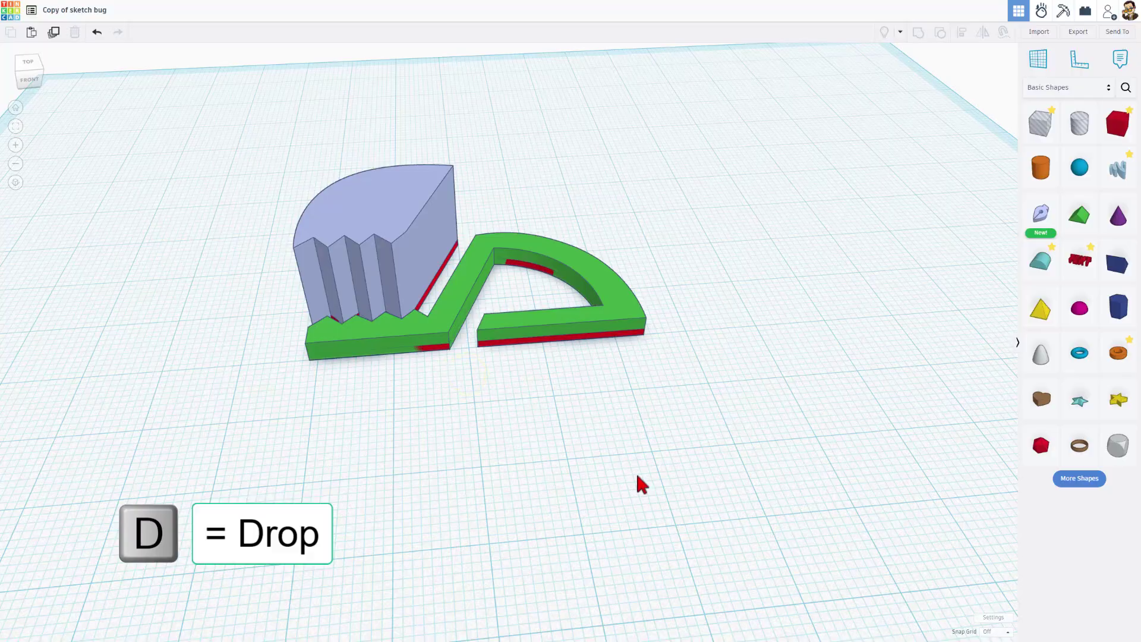
Set the snap grid to 1.0 mm and make a red copy of the green shape
left_click(994, 631)
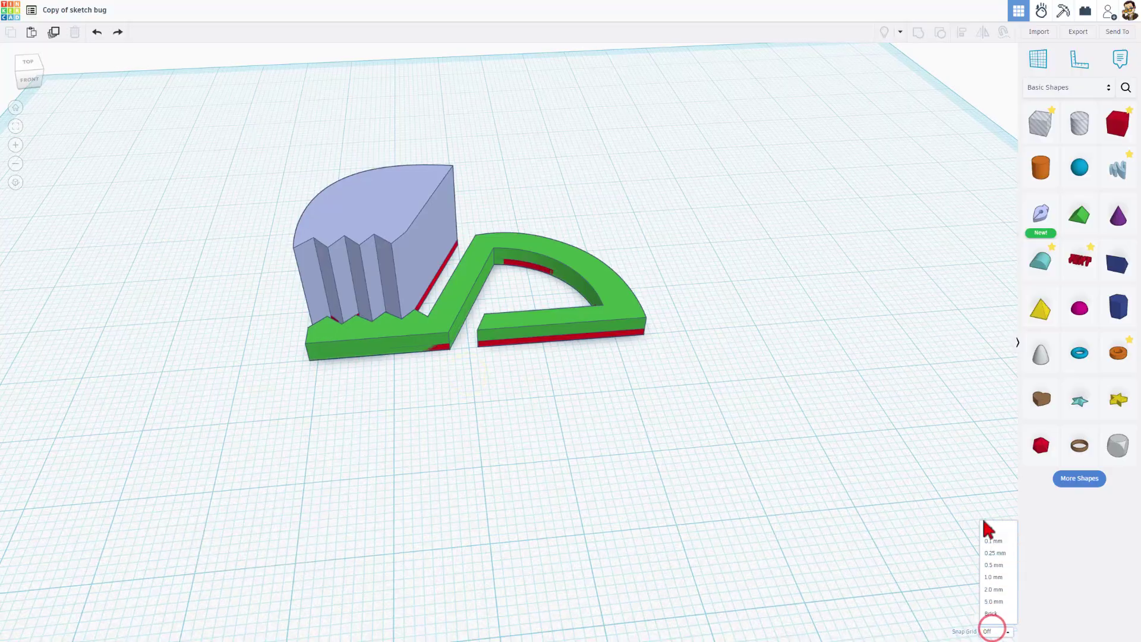
left_click(991, 578)
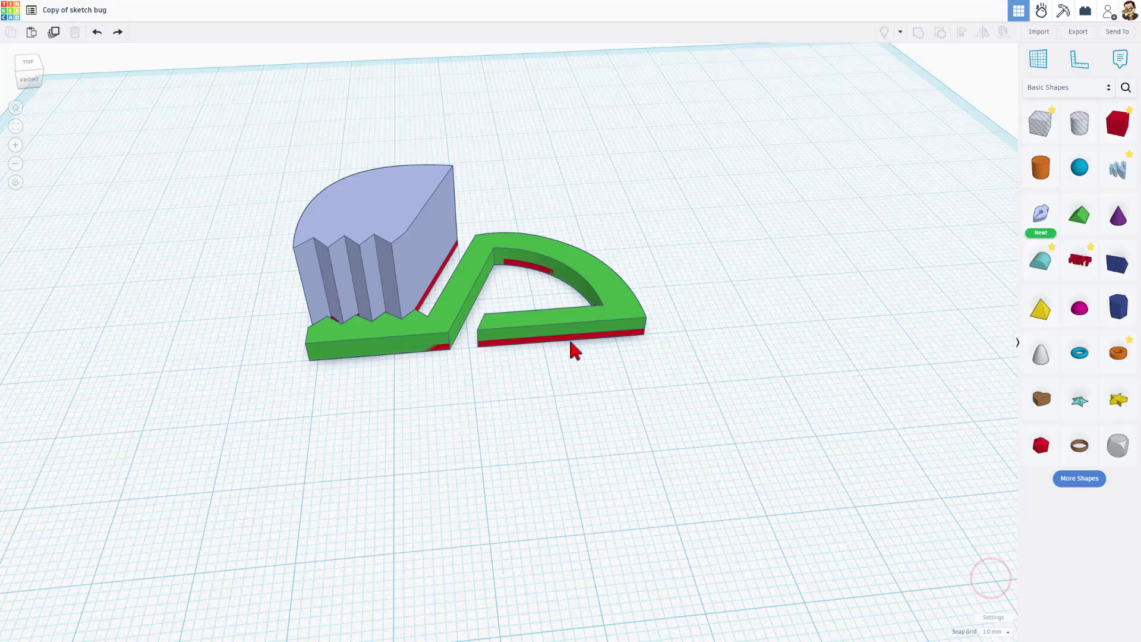
left_click(569, 338)
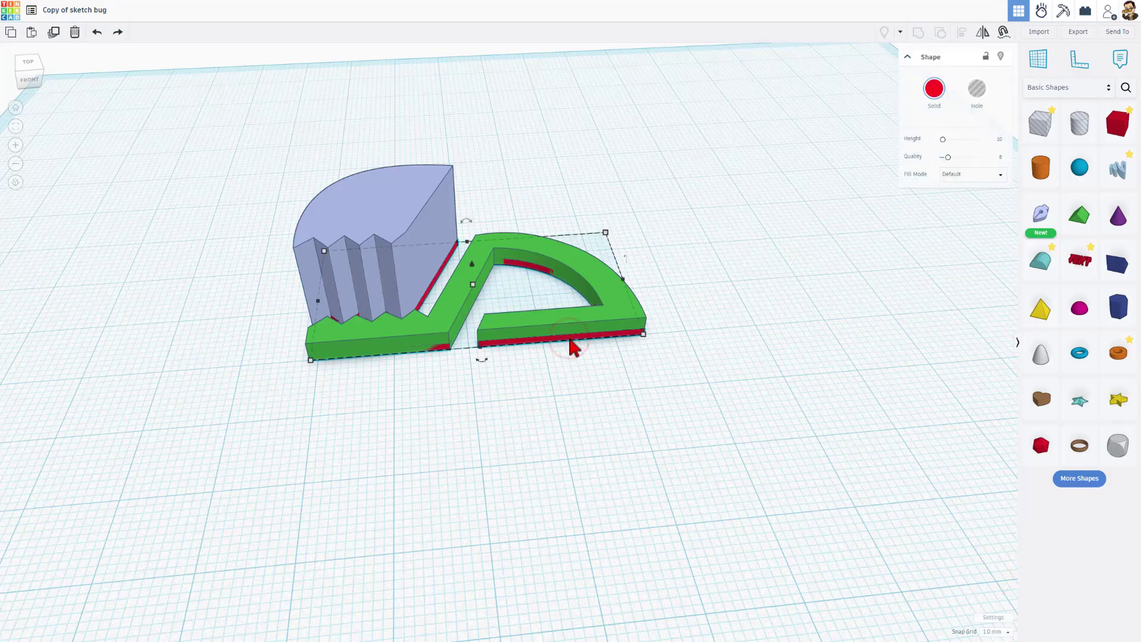
key("ctrl+c")
key("ctrl+v")
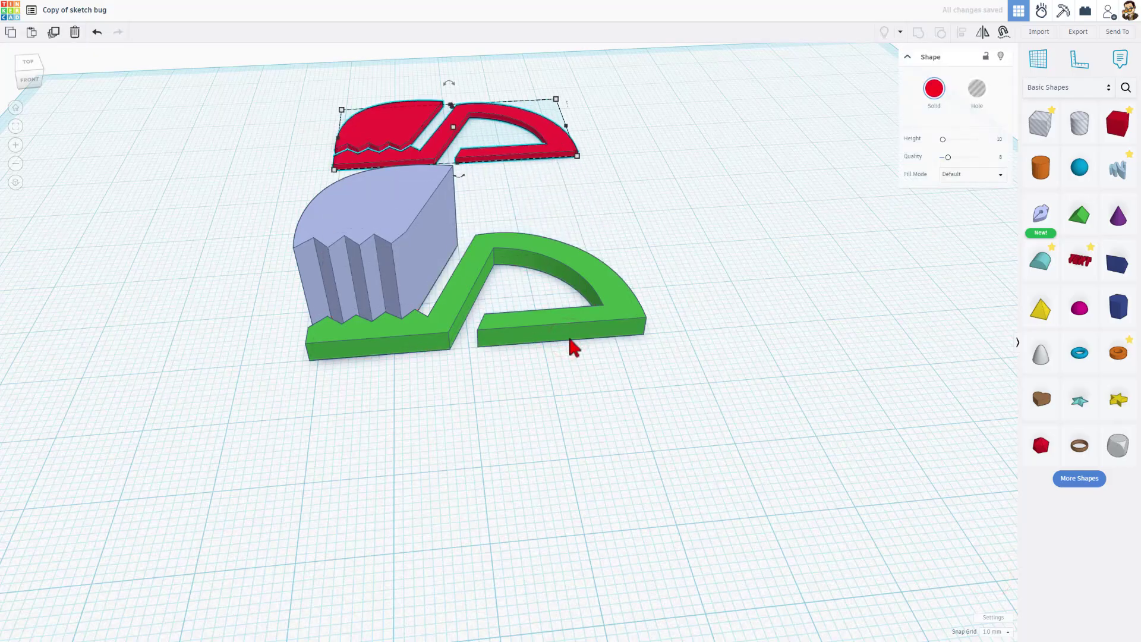
right_click_drag(568, 336, 706, 352)
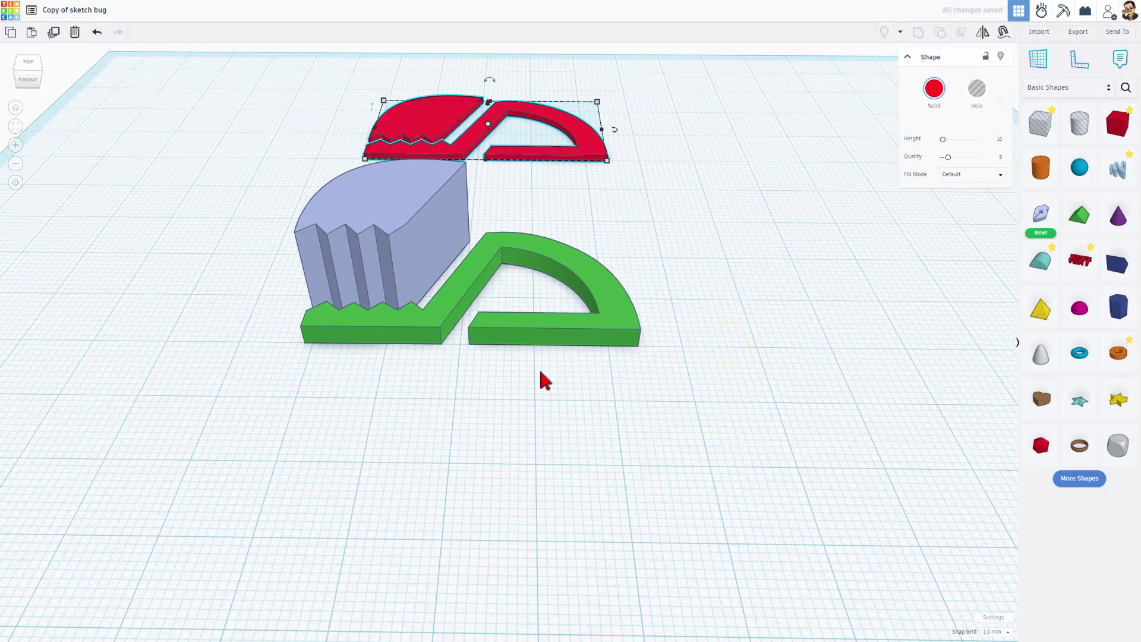
Place a workplane on the green shape's top face
mouse_move(541, 373)
right_mouse_down()
mouse_move(591, 382)
mouse_move(576, 324)
right_mouse_up()
left_click(574, 315)
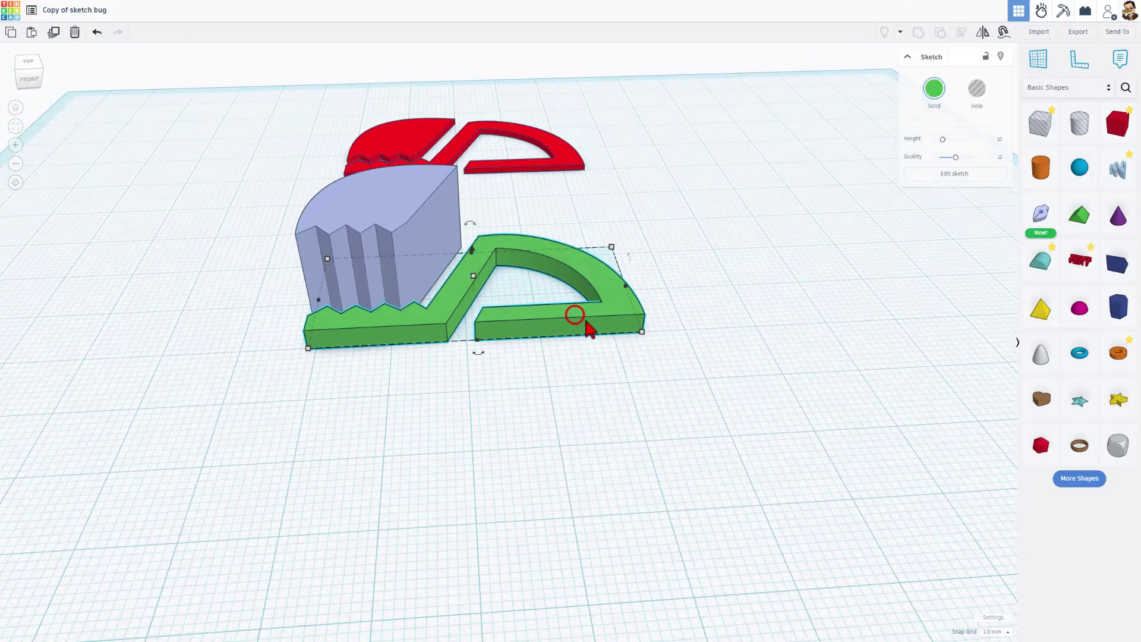
key("w")
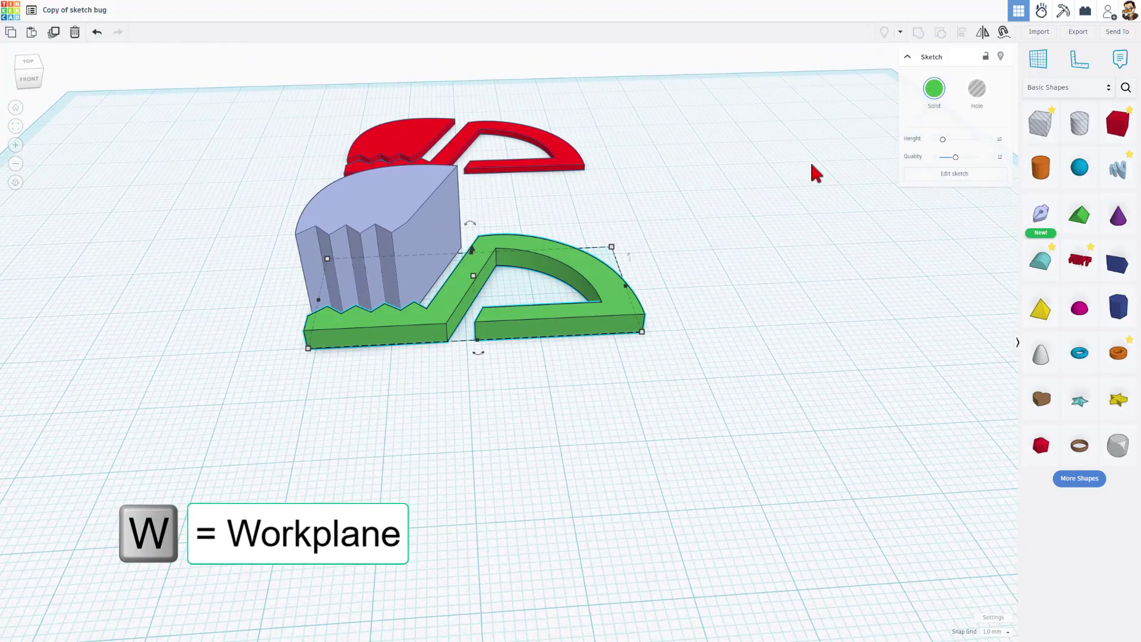
left_click(1039, 58)
left_click(608, 298)
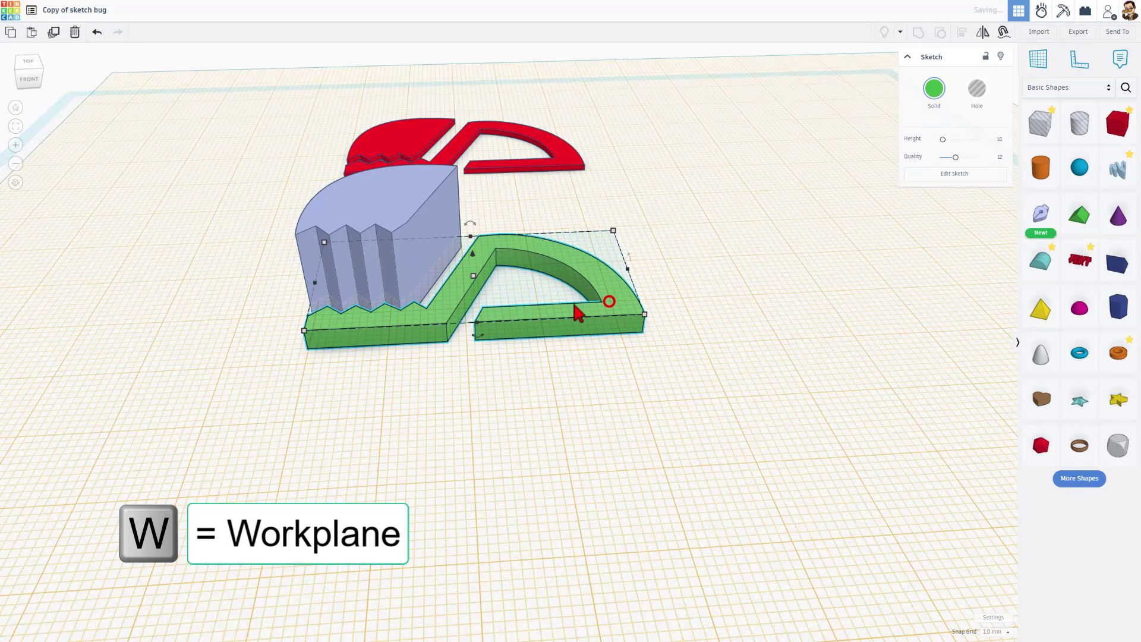
Duplicate the green shape onto its top face, colour it yellow and set its height to 2 mm
left_click(539, 309)
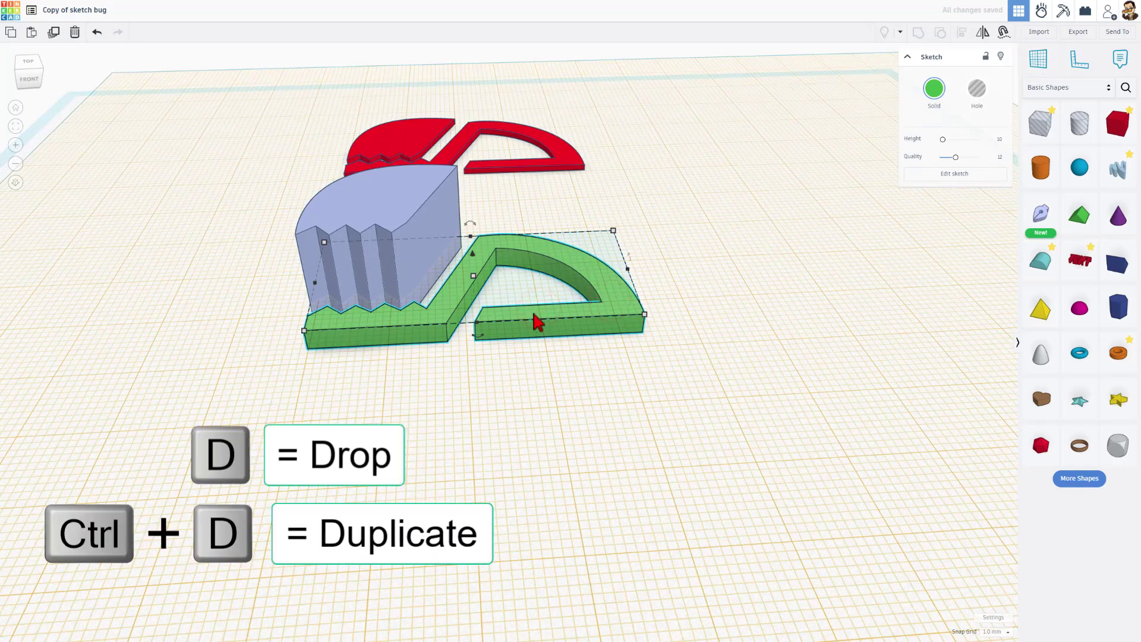
key("ctrl+d")
key("d")
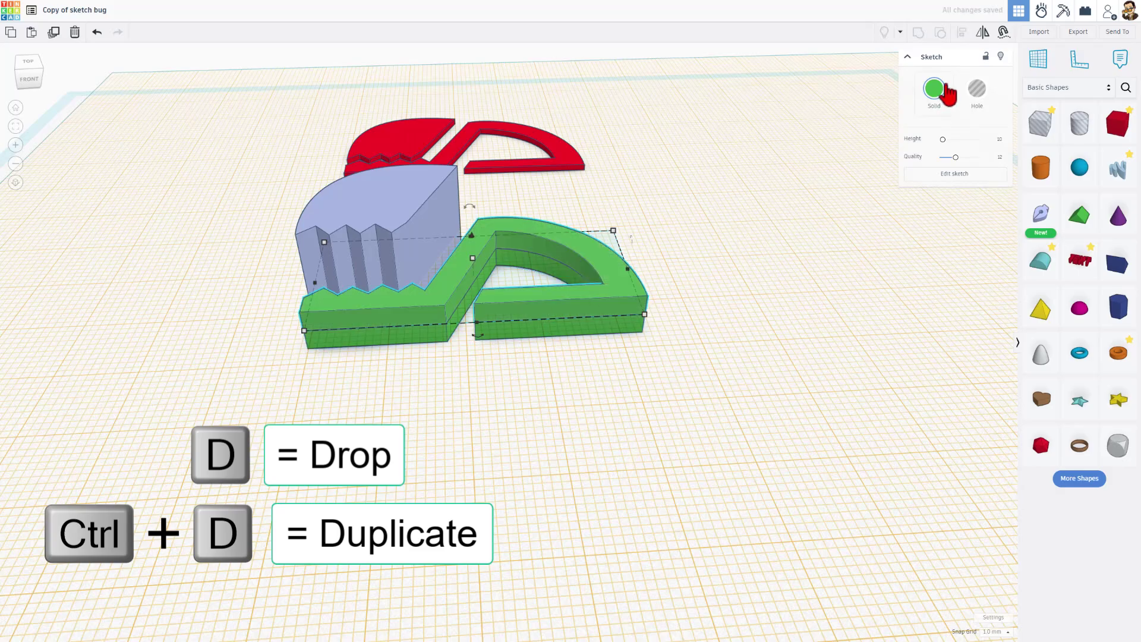
left_click(925, 95)
left_click(873, 185)
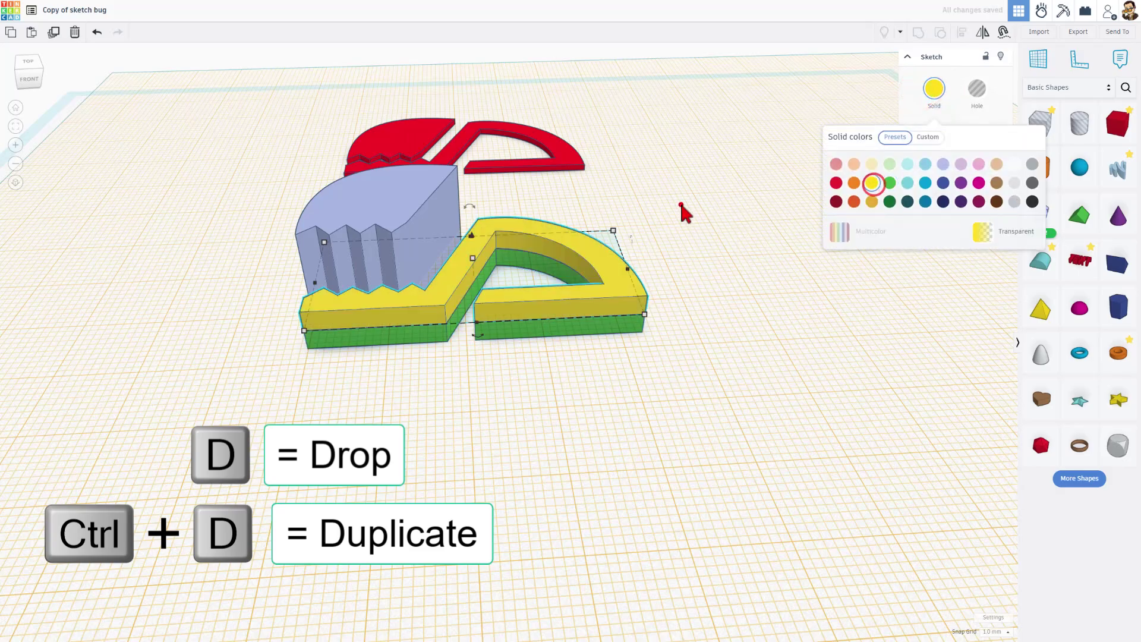
left_click(681, 204)
left_click(598, 247)
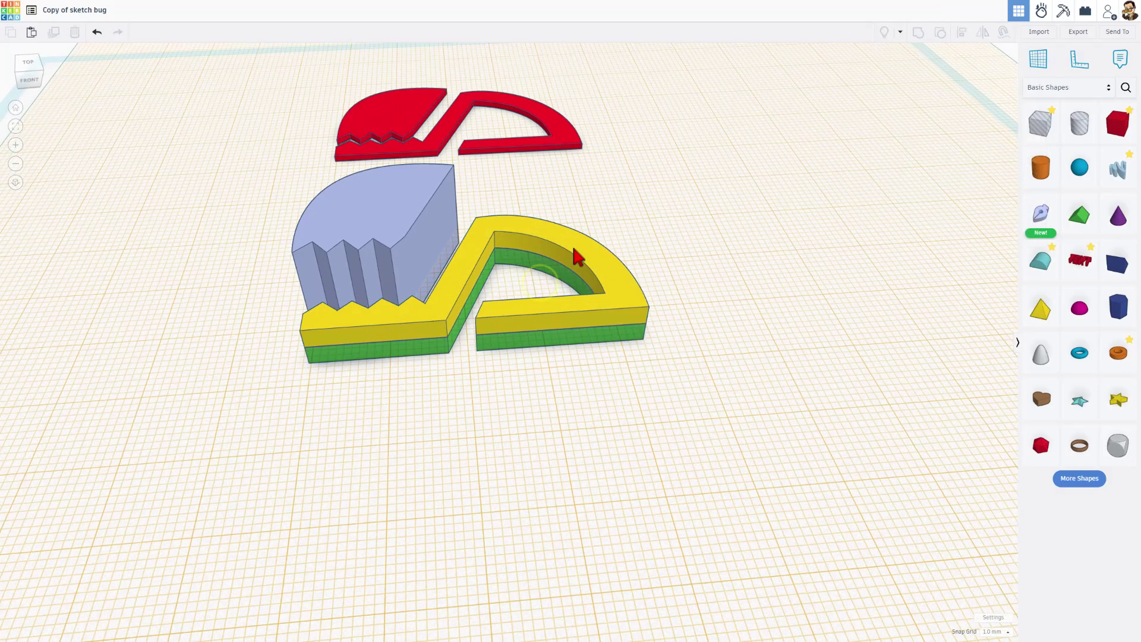
left_click(573, 248)
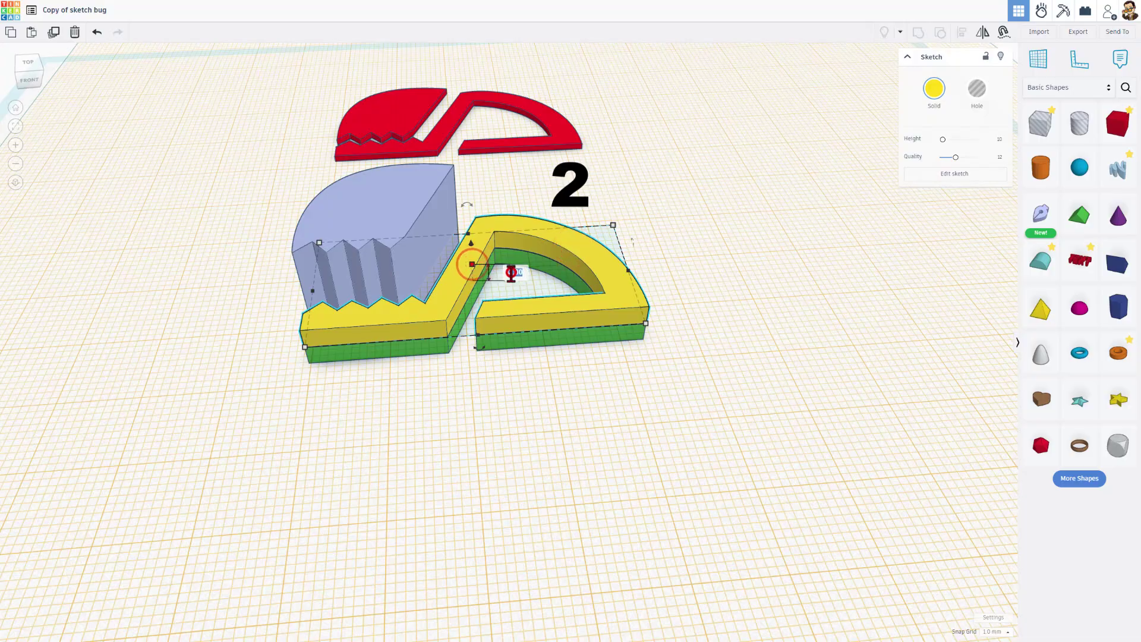
left_click(513, 272)
key("Return")
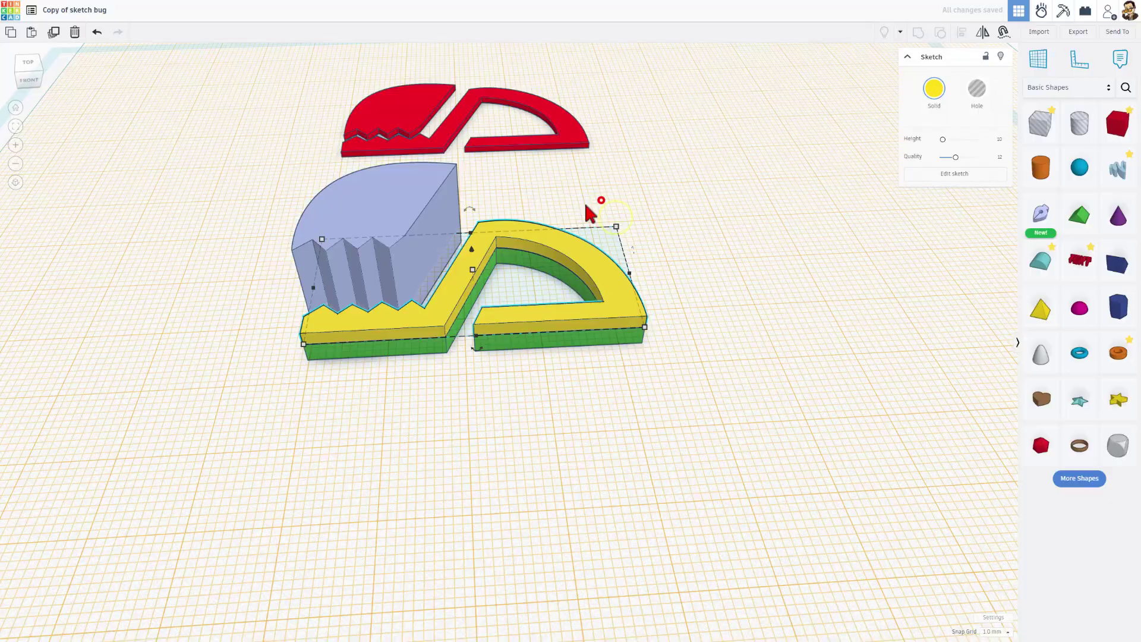
Duplicate the yellow layer, colour the copy blue, then lock and hide it
key("ctrl+d")
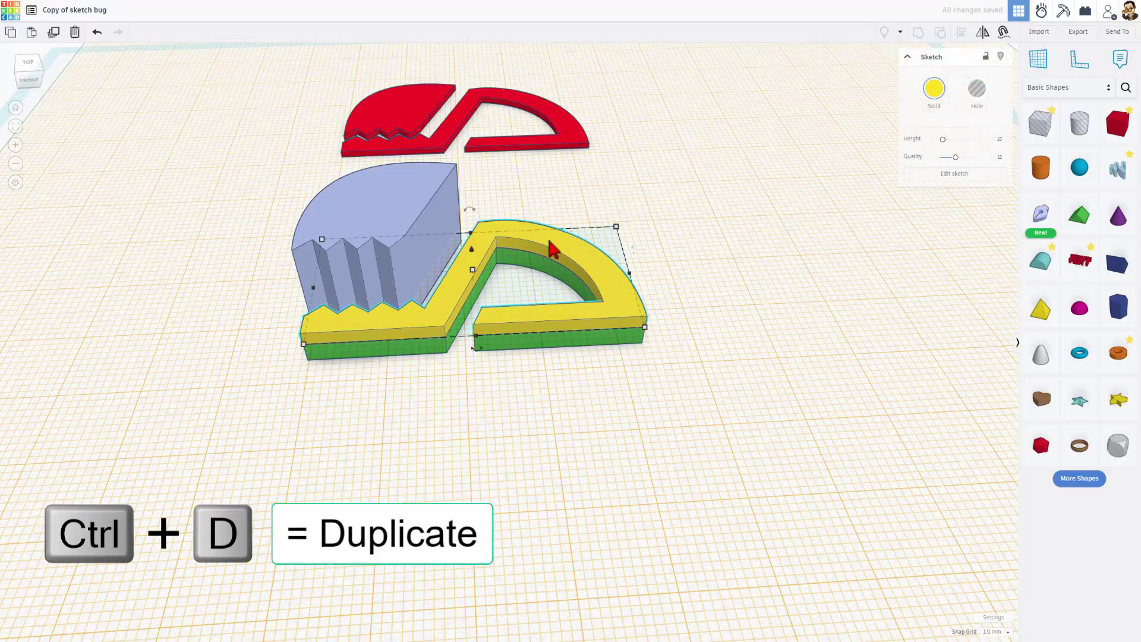
left_click(935, 90)
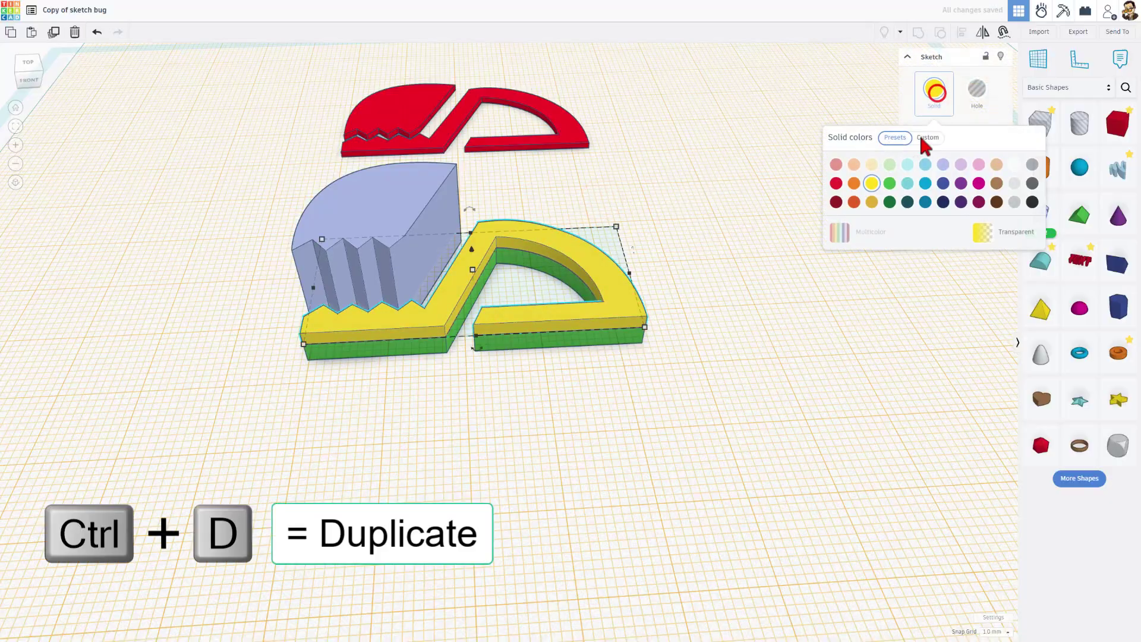
left_click(943, 183)
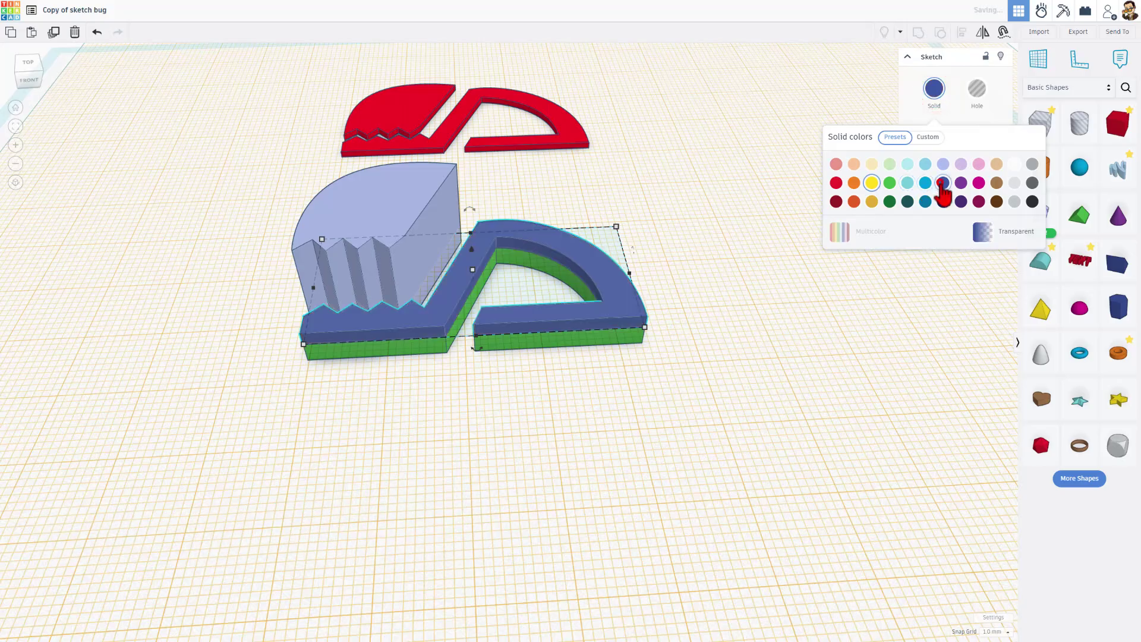
left_click(904, 102)
left_click(982, 60)
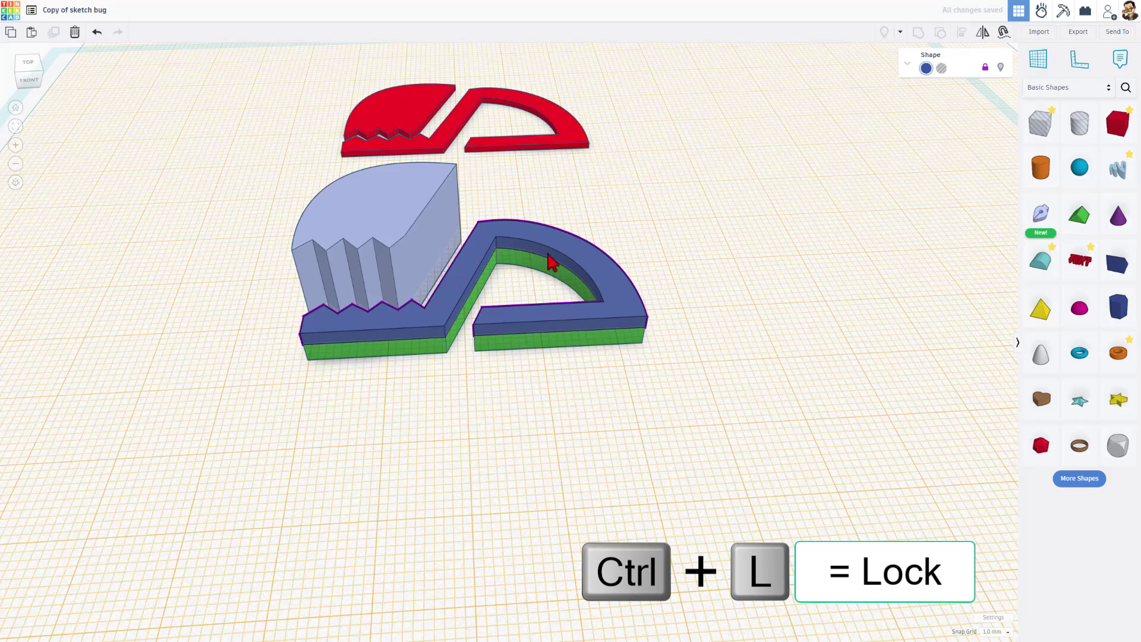
left_click(1000, 67)
left_click(585, 255)
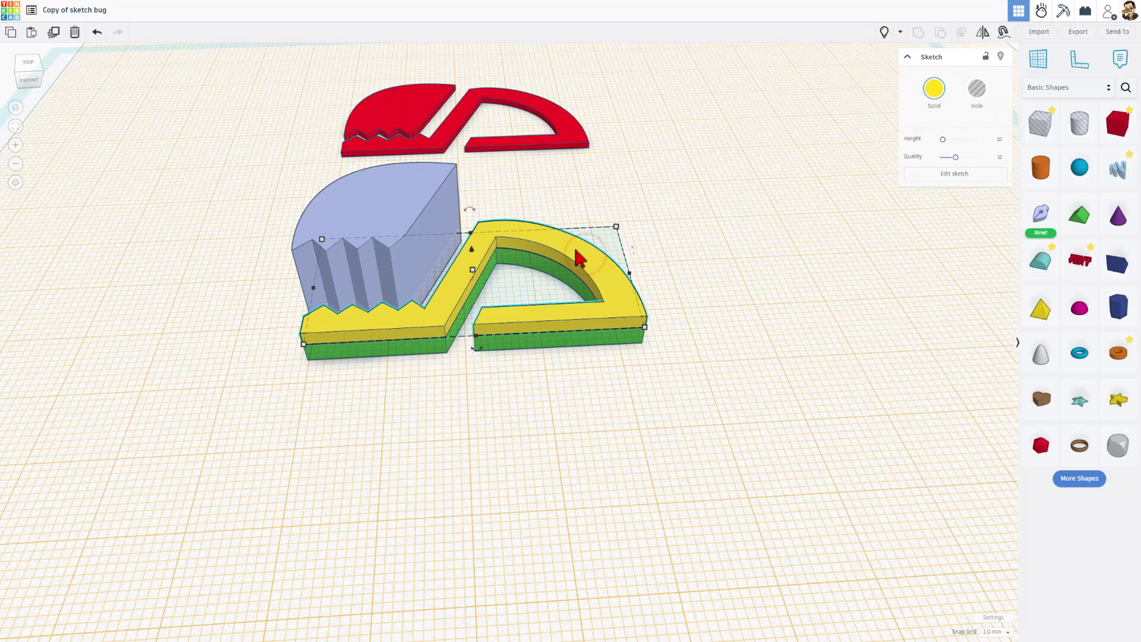
In the yellow shape's sketch, add points on the slanted edges and delete the zigzag and bottom edges
left_click(947, 175)
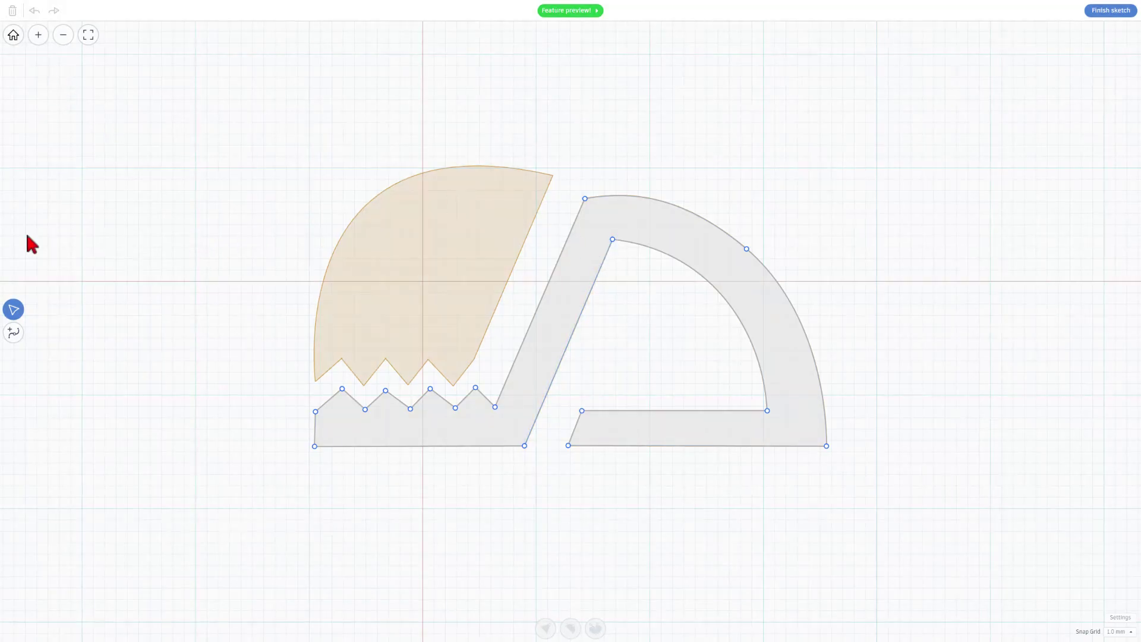
left_click(12, 333)
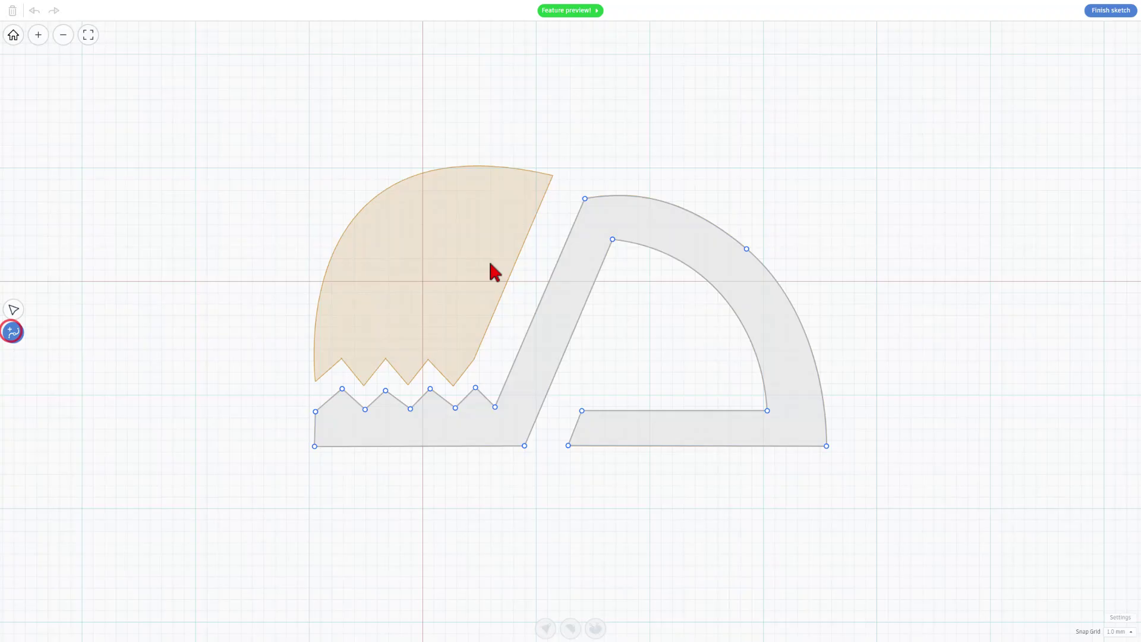
left_click(571, 231)
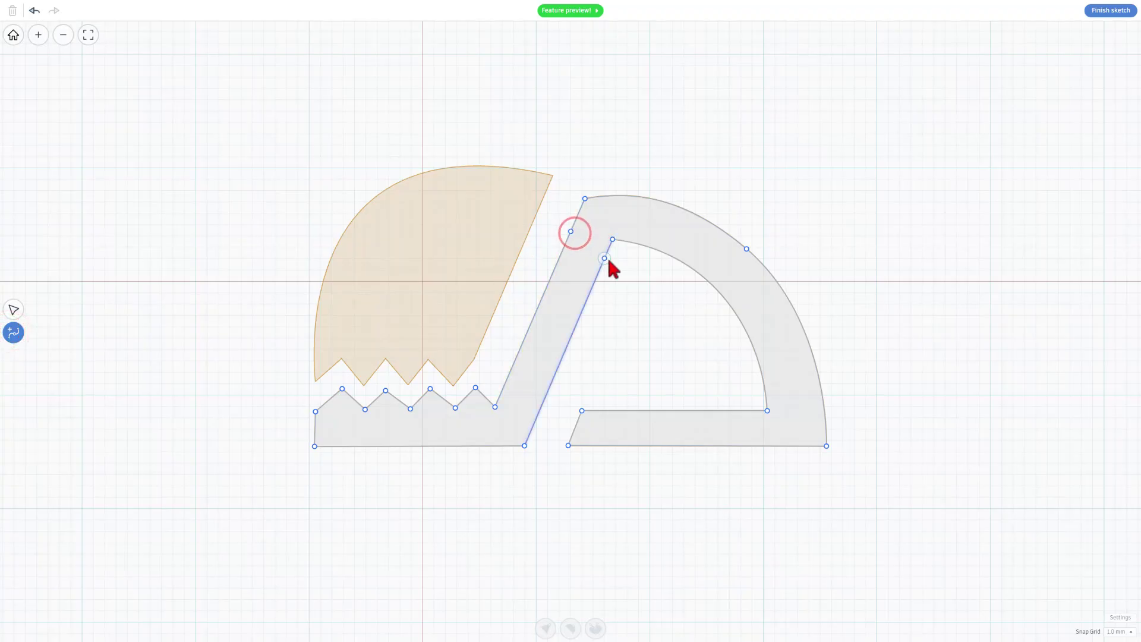
left_click(604, 259)
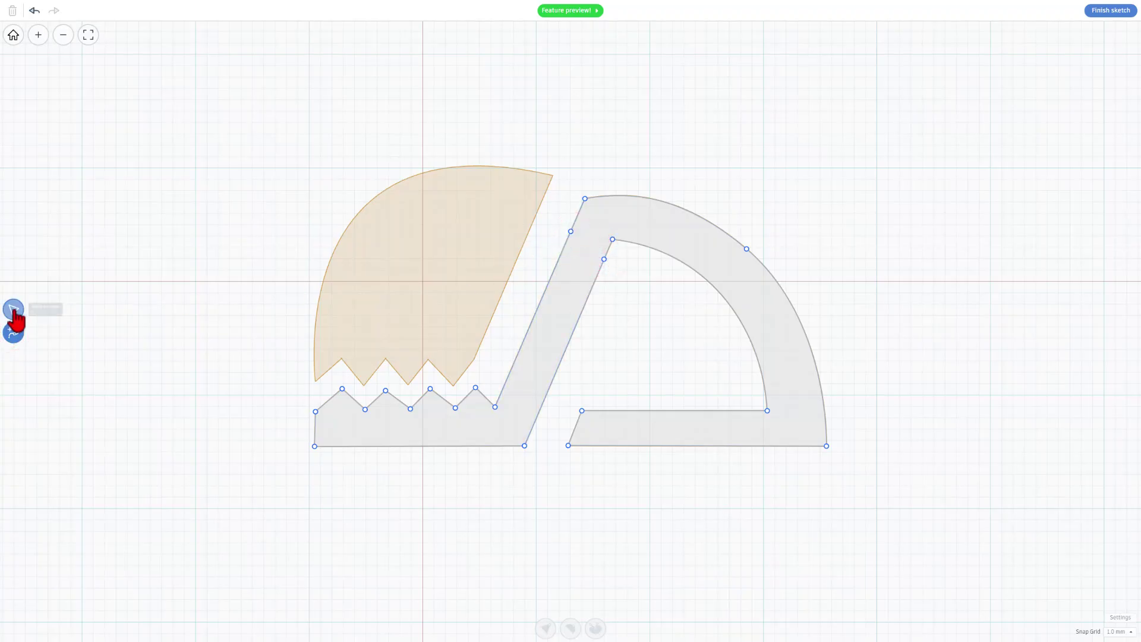
left_click(13, 309)
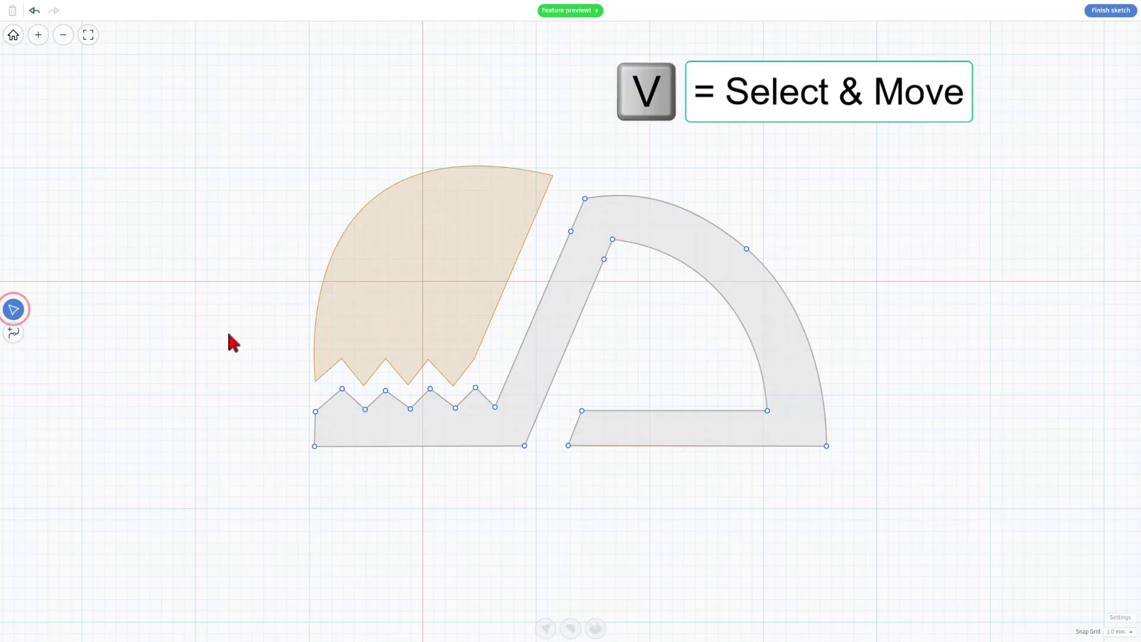
left_click_drag(223, 335, 538, 496)
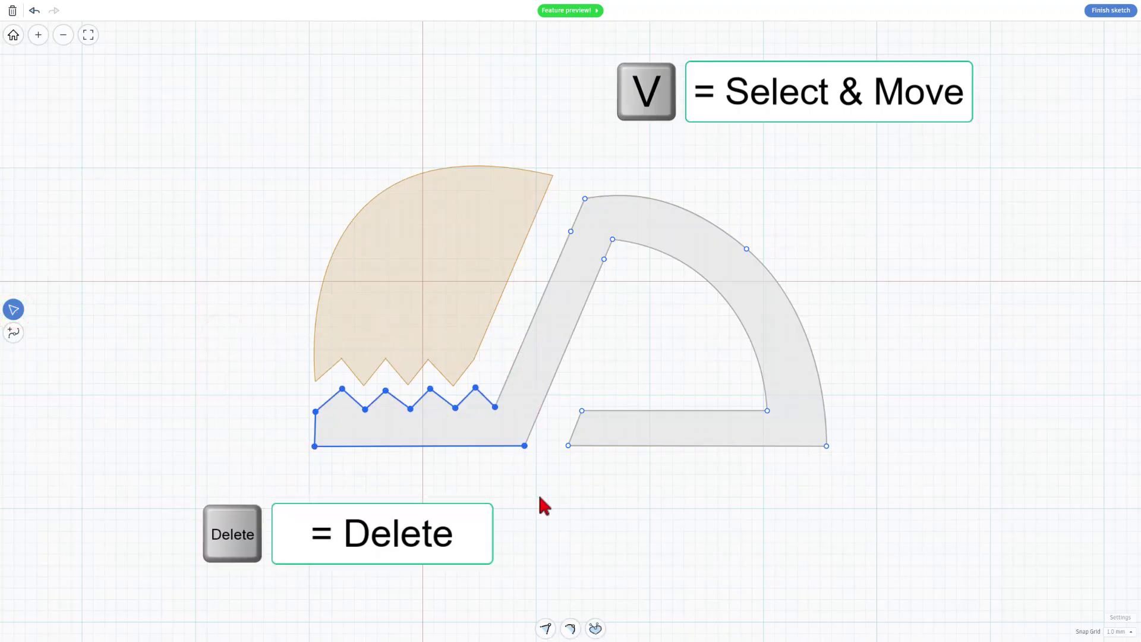
key("Delete")
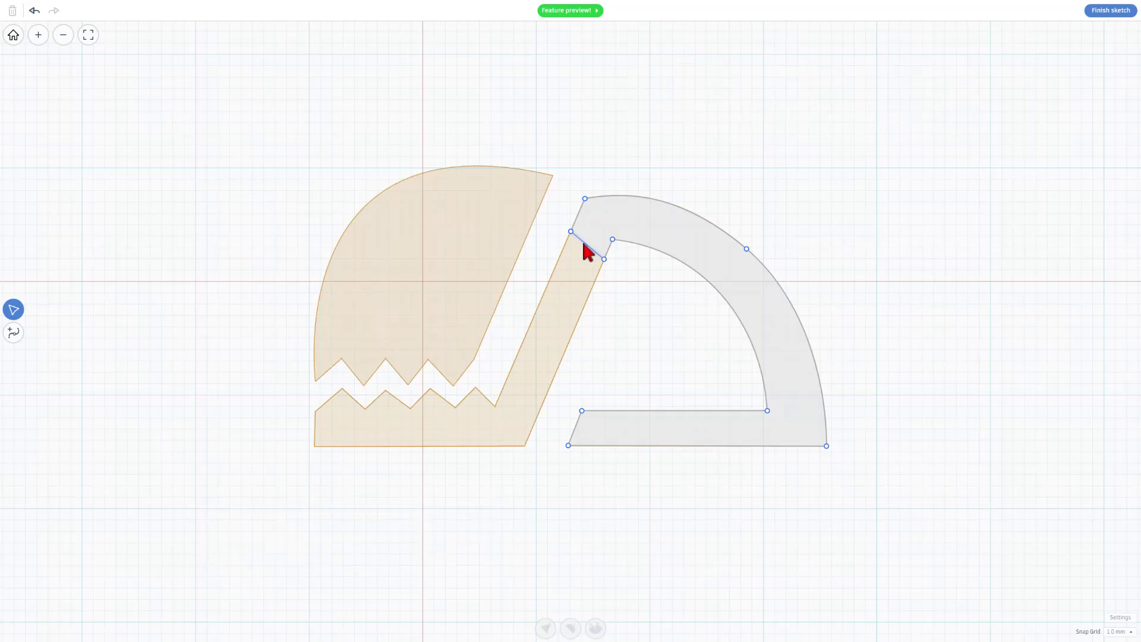
Turn grid snapping off and move the short slanted edge up to meet the diagonal strip
left_click_drag(582, 243, 588, 232)
scroll(590, 235, "up", 2)
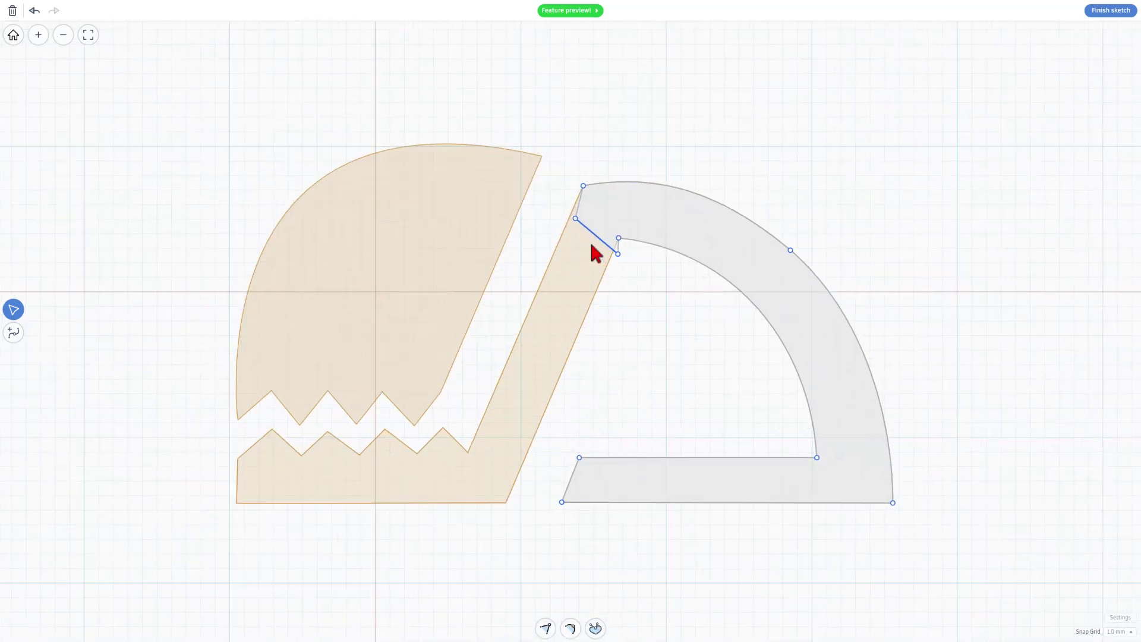
left_click(1115, 631)
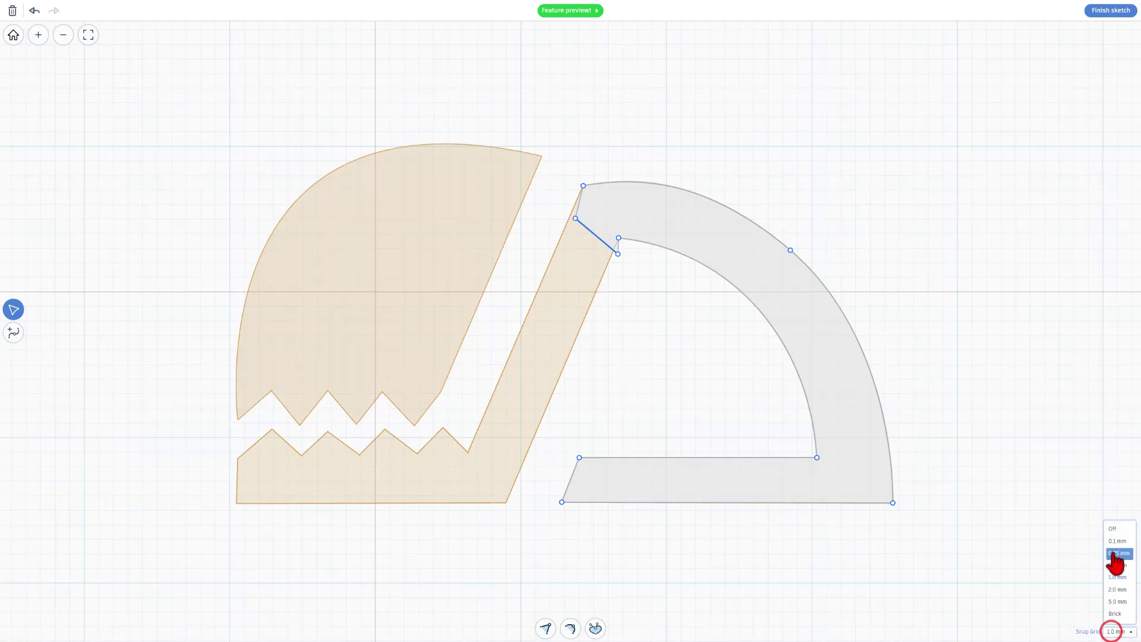
left_click(1115, 529)
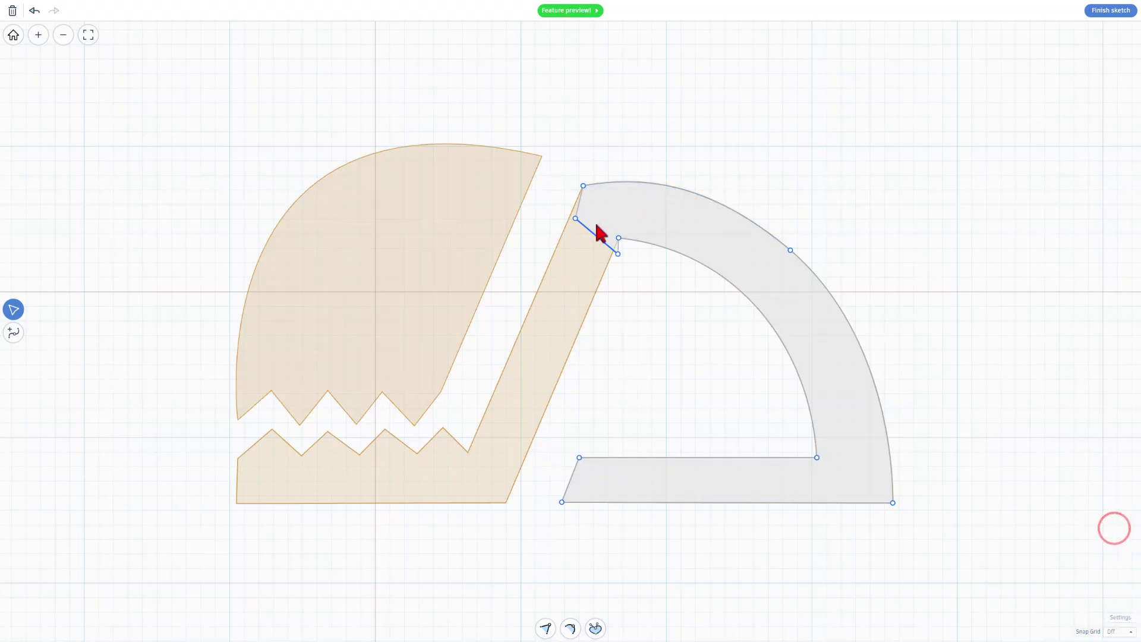
left_click_drag(590, 233, 593, 227)
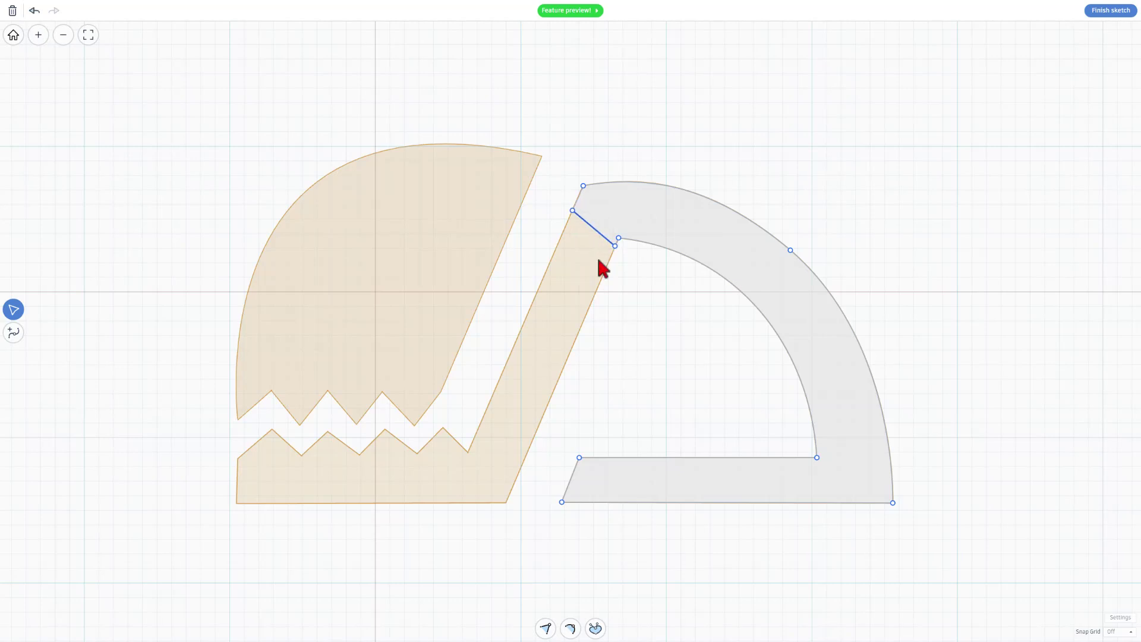
left_click(631, 294)
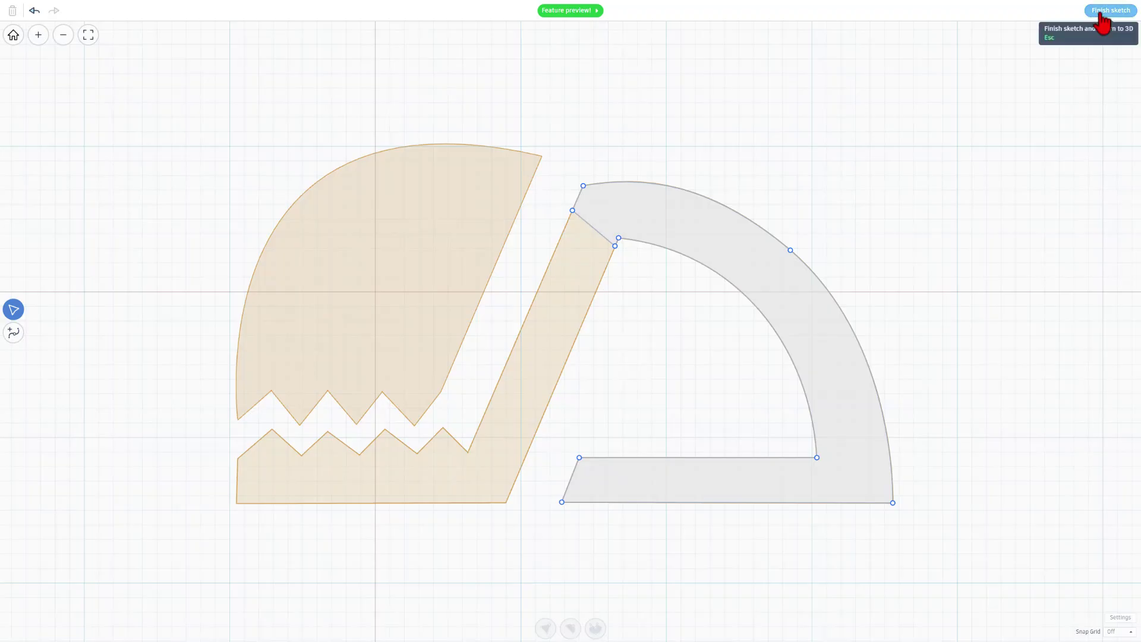
Finish the sketch, show the hidden blue shape, unlock it and open its sketch
left_click(1105, 12)
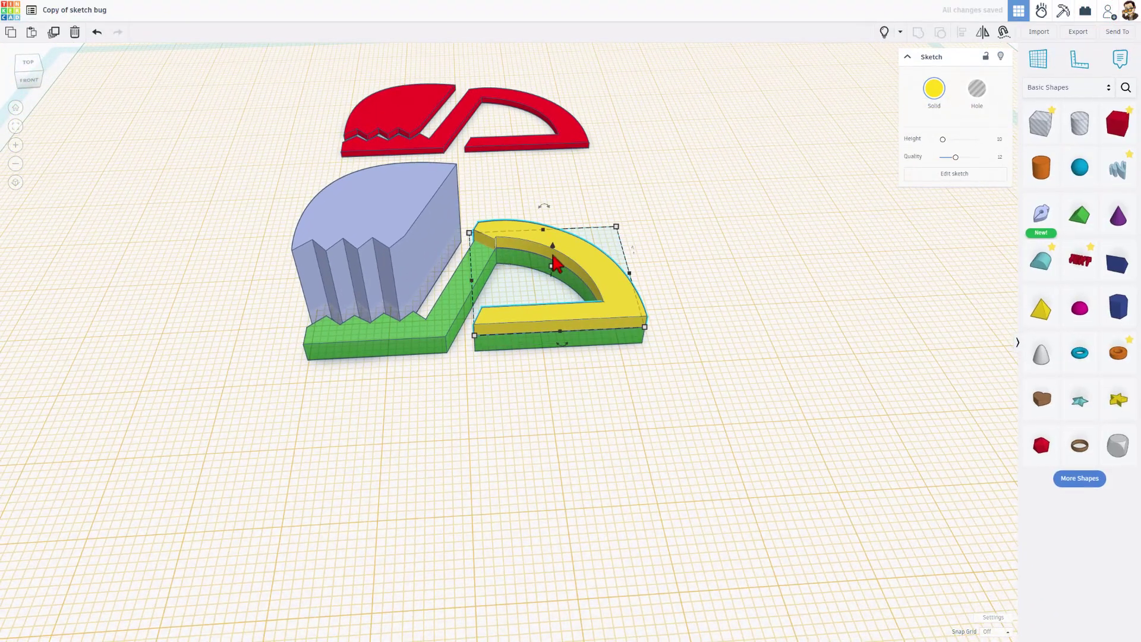
left_click(885, 32)
left_click(703, 195)
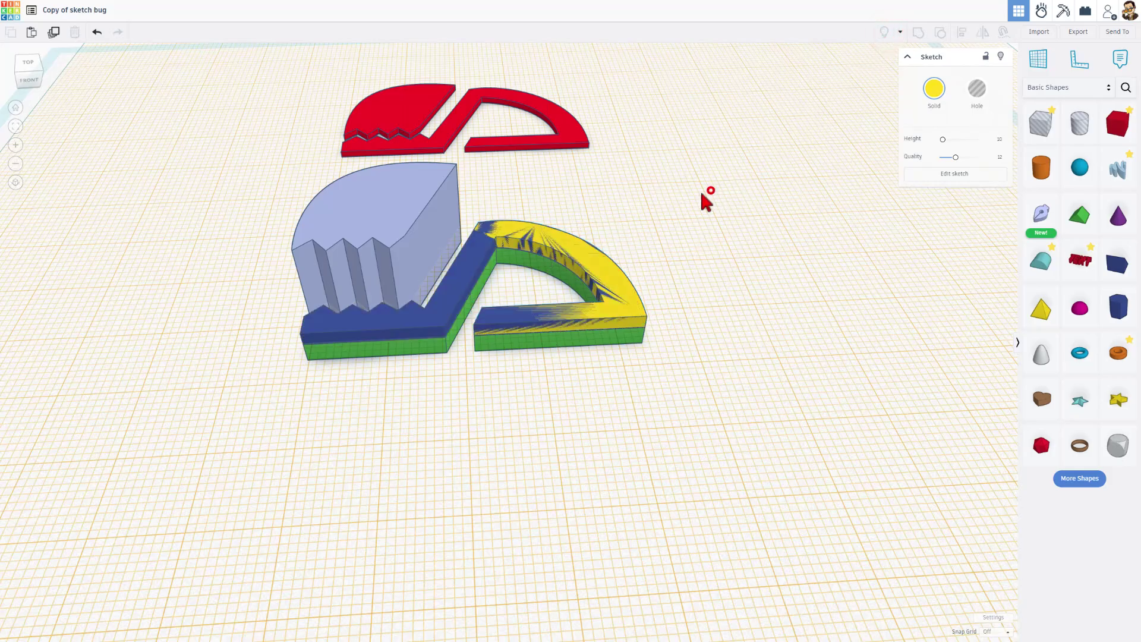
left_click(465, 275)
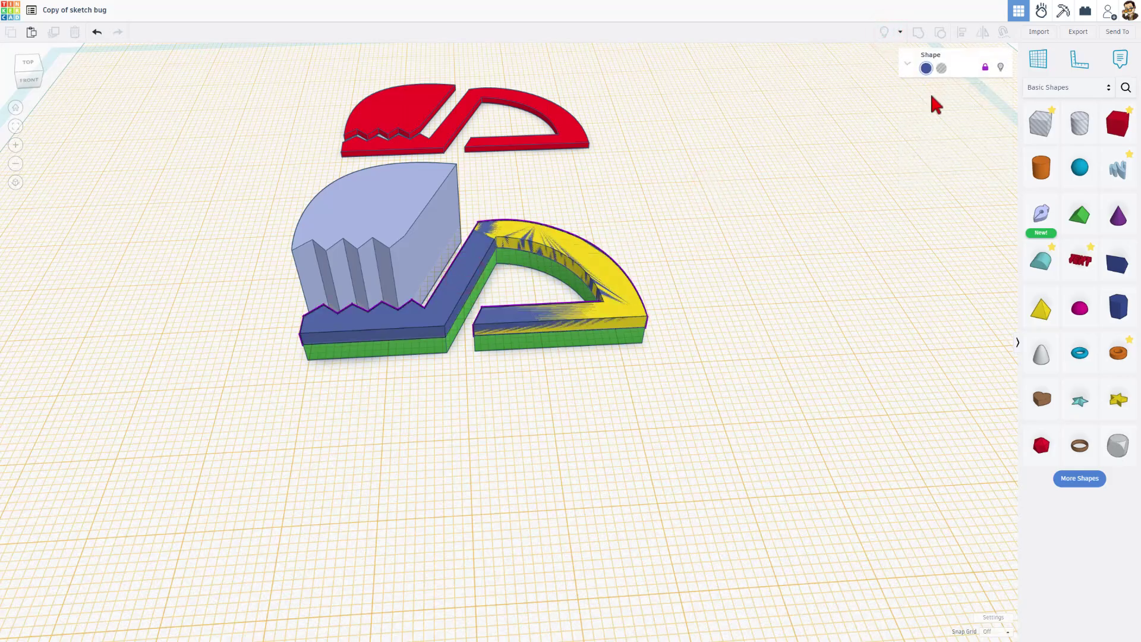
left_click(985, 66)
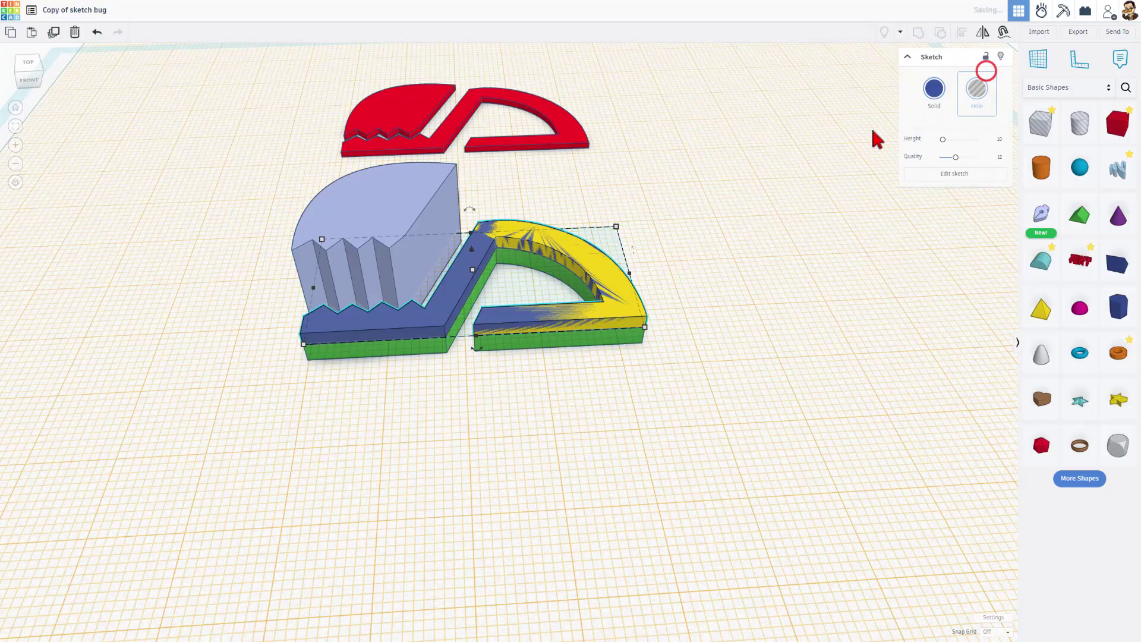
double_click(466, 280)
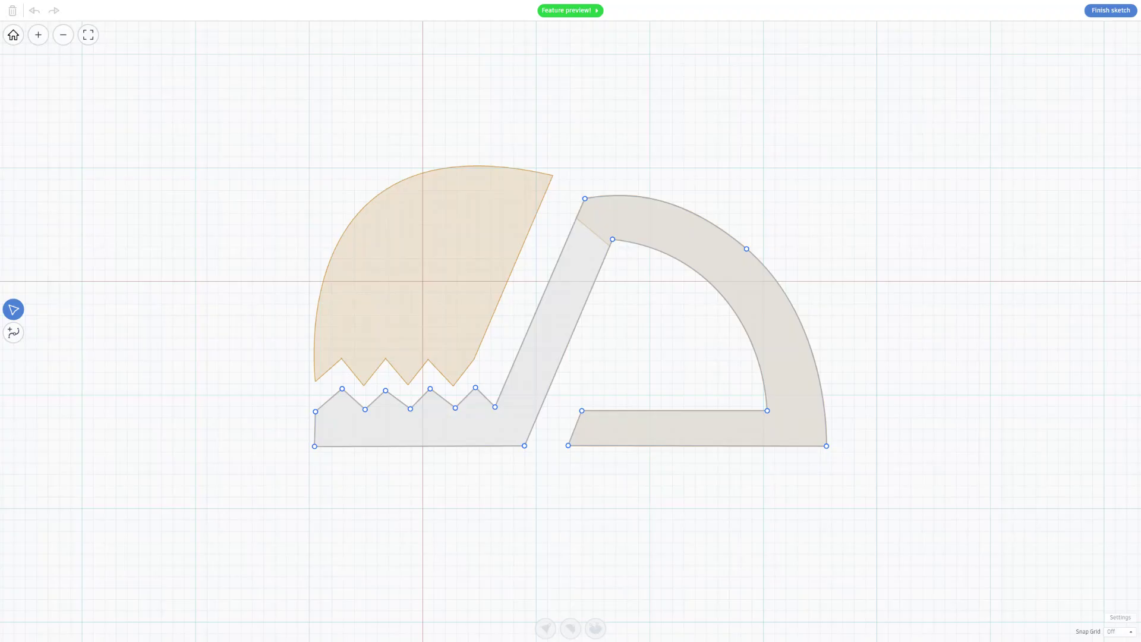
Add two points on the diagonal edge, delete the arc curves, and finish the sketch
left_click(13, 332)
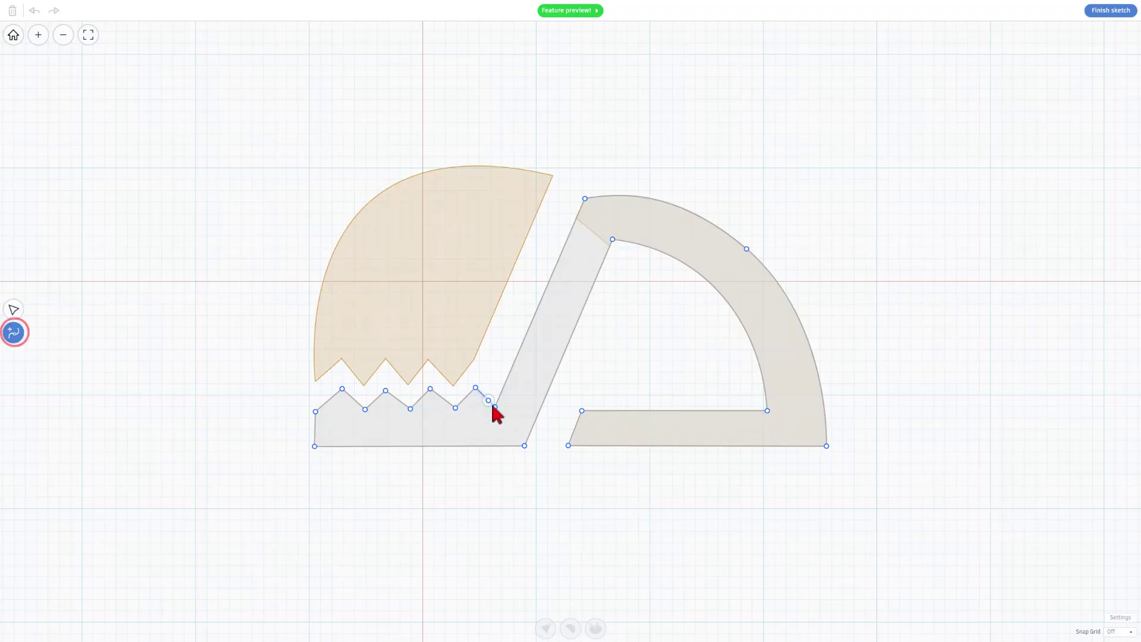
left_click(502, 389)
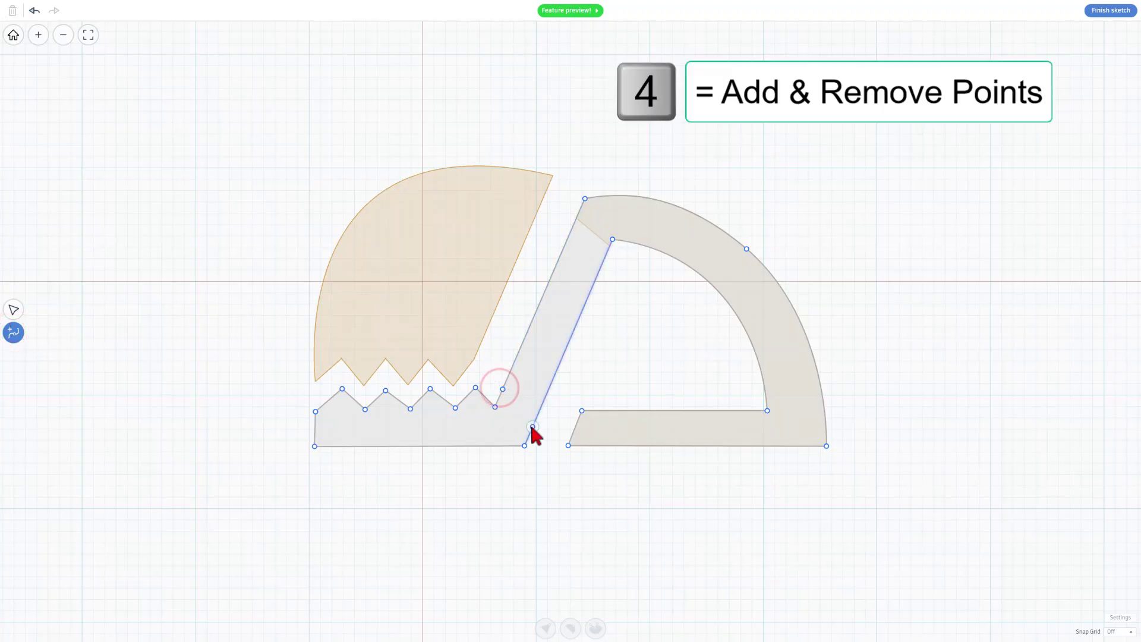
left_click(531, 426)
left_click(13, 309)
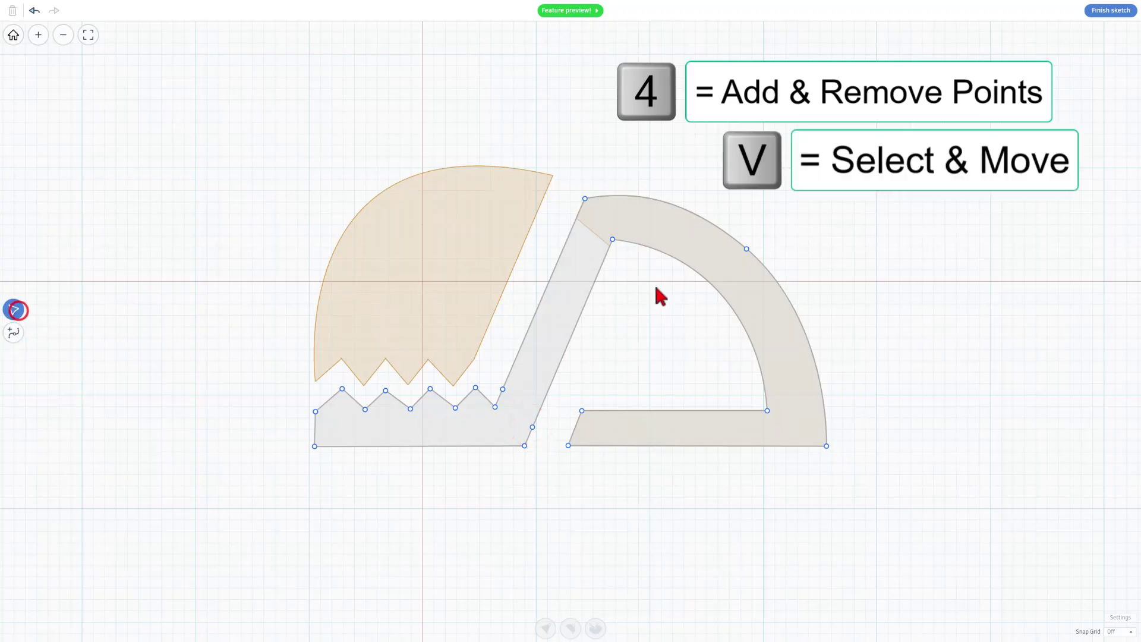
left_click_drag(574, 196, 919, 487)
key("Delete")
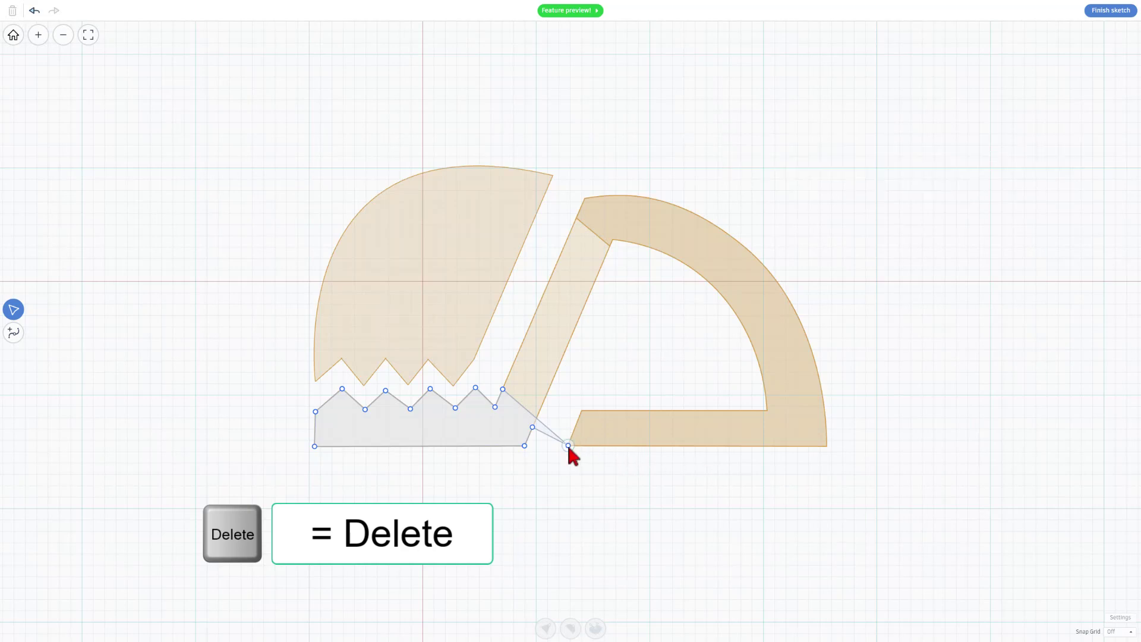
key("Delete")
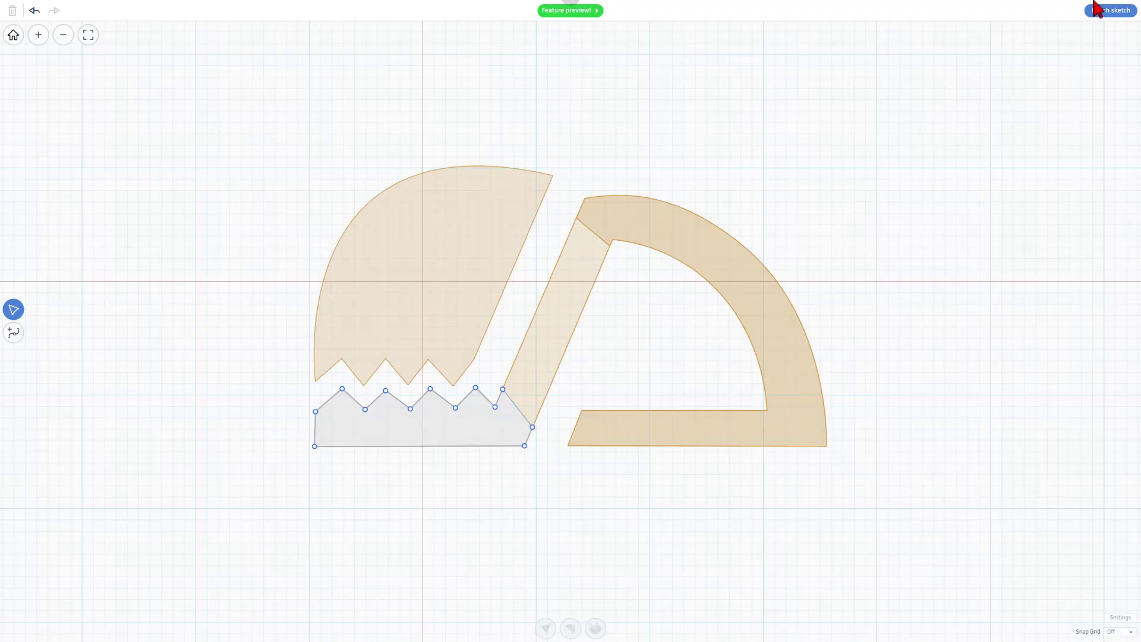
left_click(1106, 10)
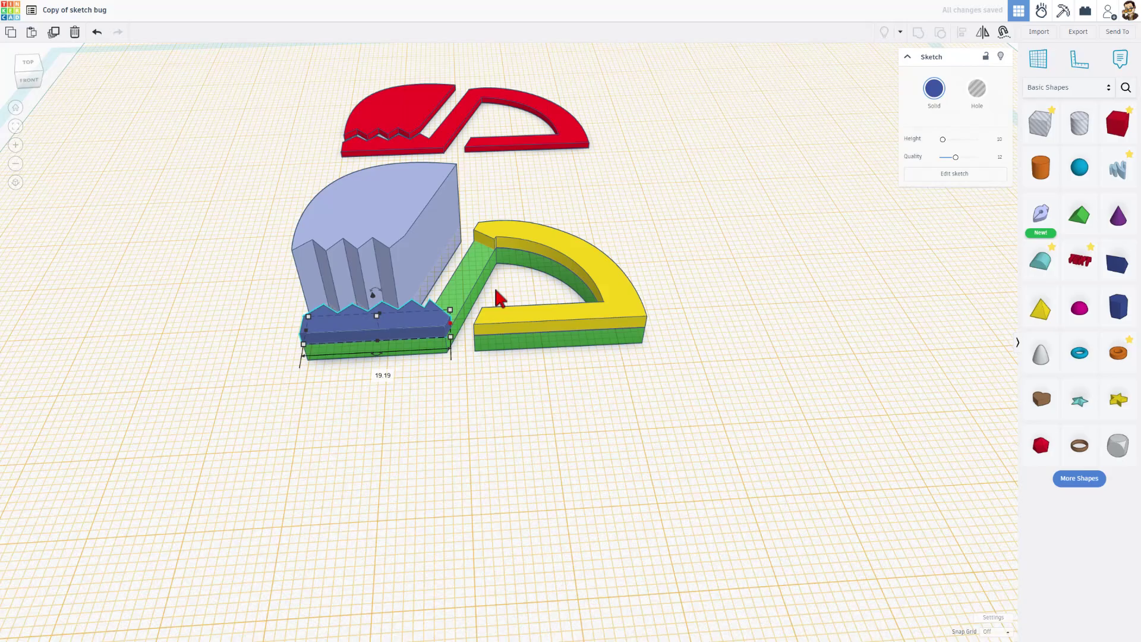
Place a new workplane on the yellow arc's top face
right_click_drag(536, 276, 459, 303)
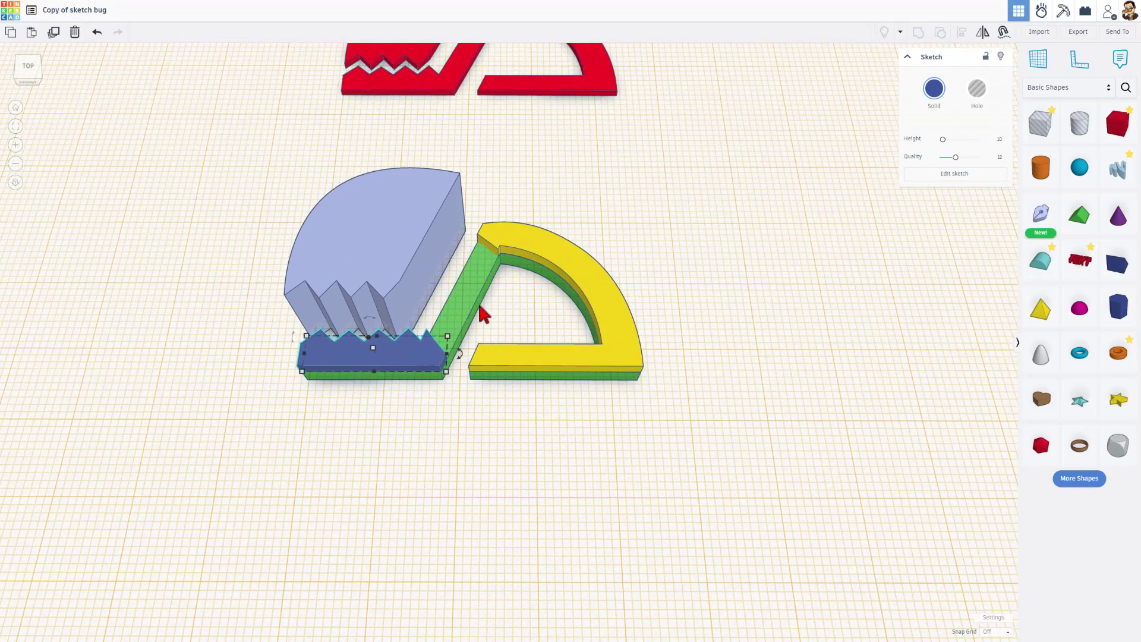
right_click_drag(481, 309, 523, 276)
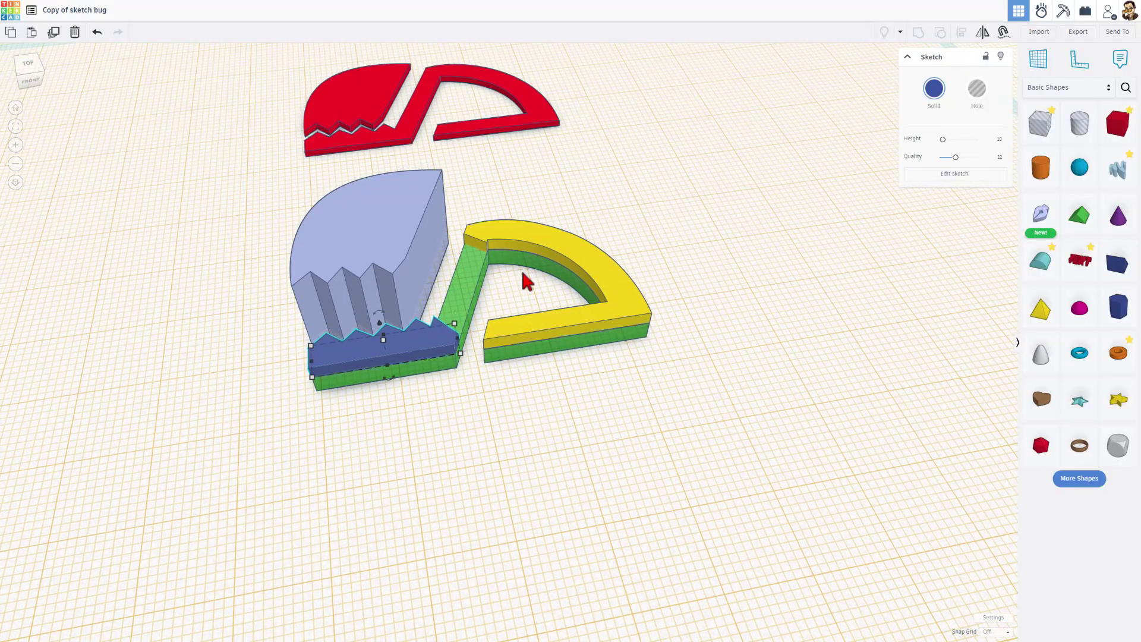
left_click(400, 395)
mouse_move(400, 395)
right_mouse_down()
mouse_move(364, 371)
mouse_move(562, 318)
right_mouse_up()
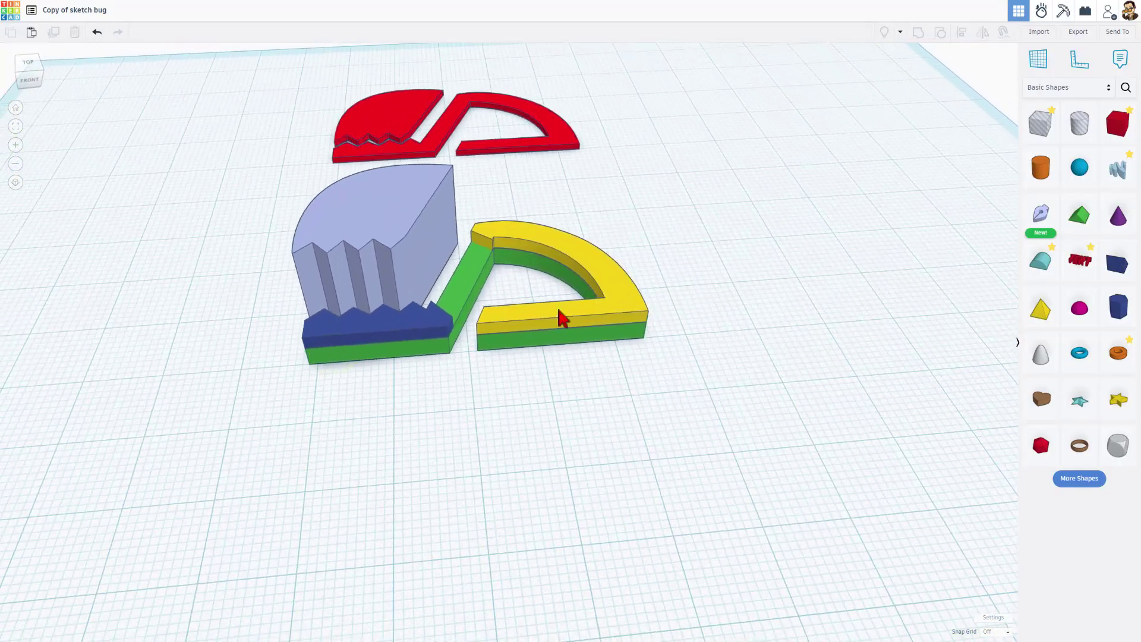
key("w")
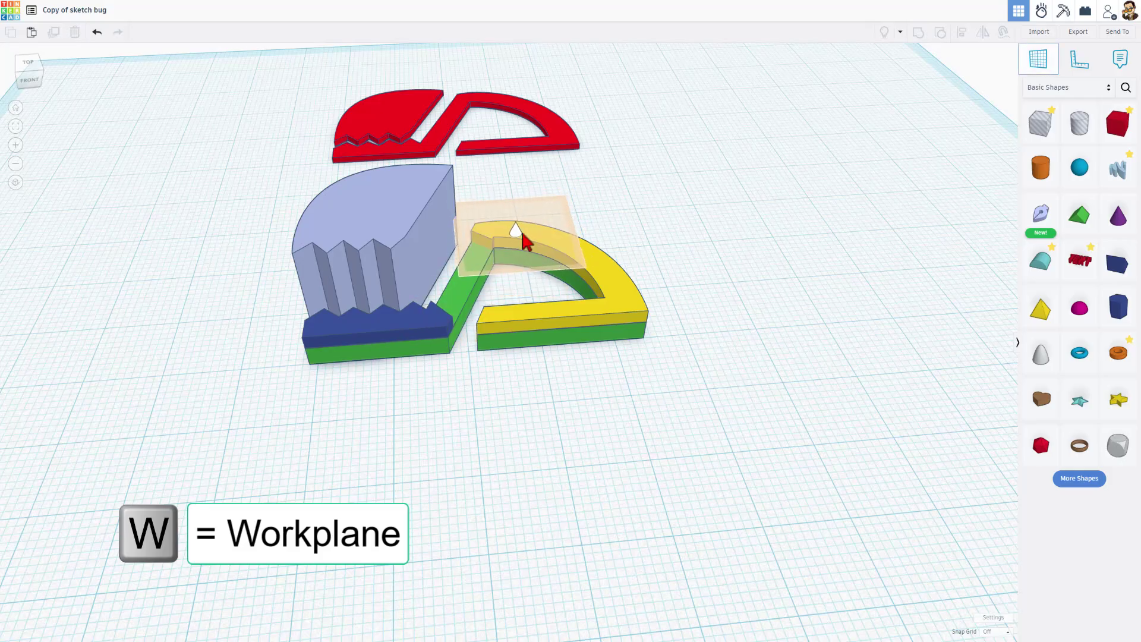
left_click(523, 239)
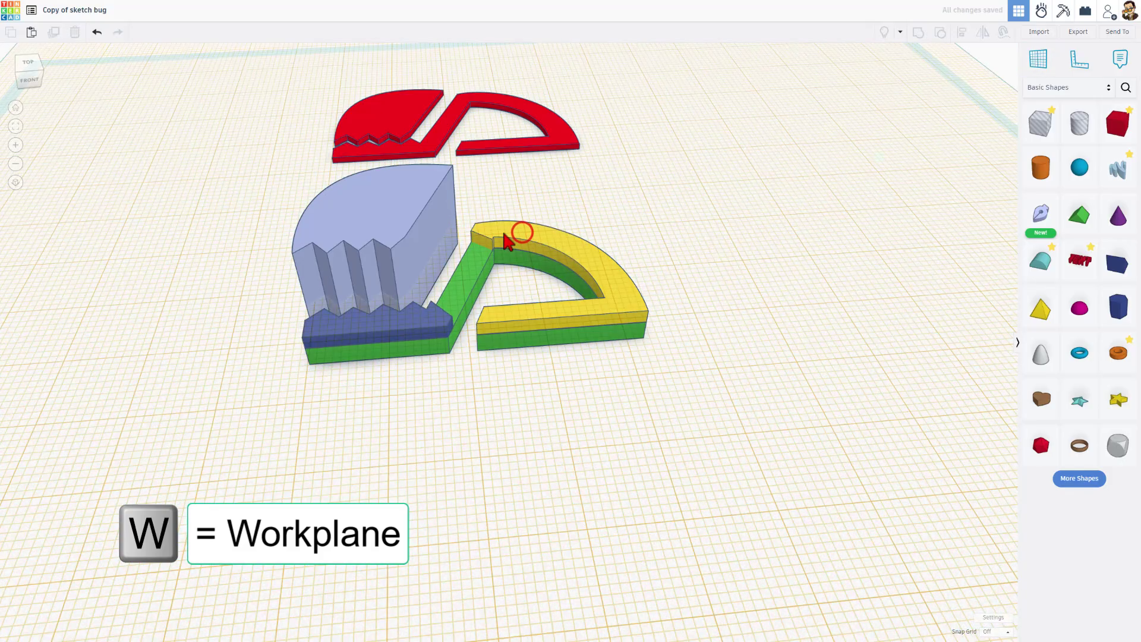
Duplicate the yellow arc and blue zigzag strip, dropping each copy onto its original
left_click(534, 241)
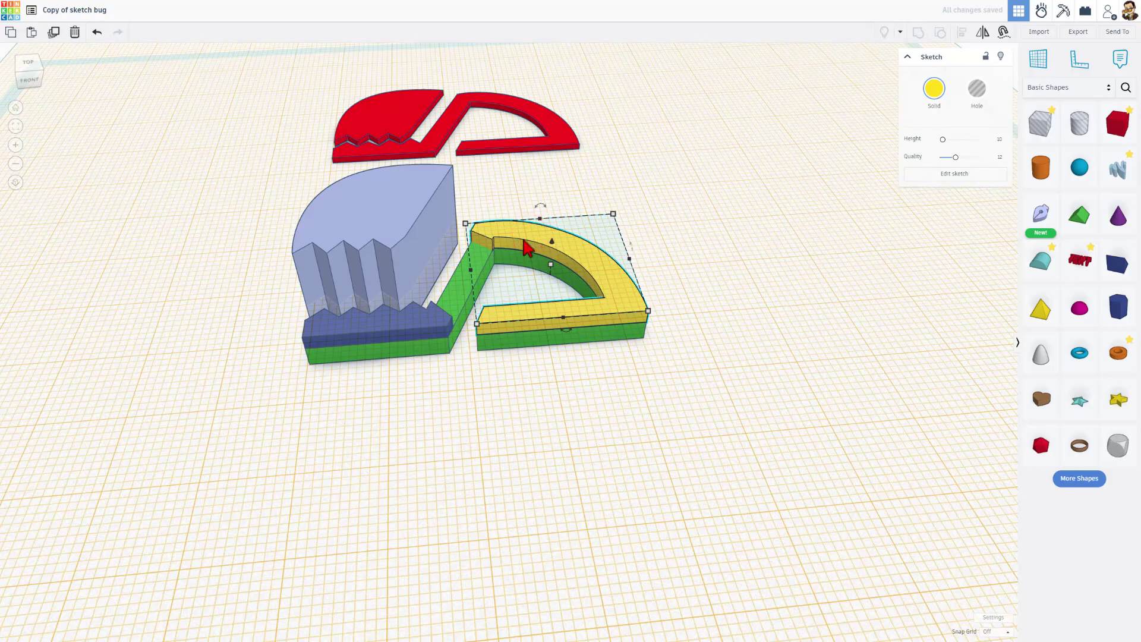
key("ctrl+d")
key("d")
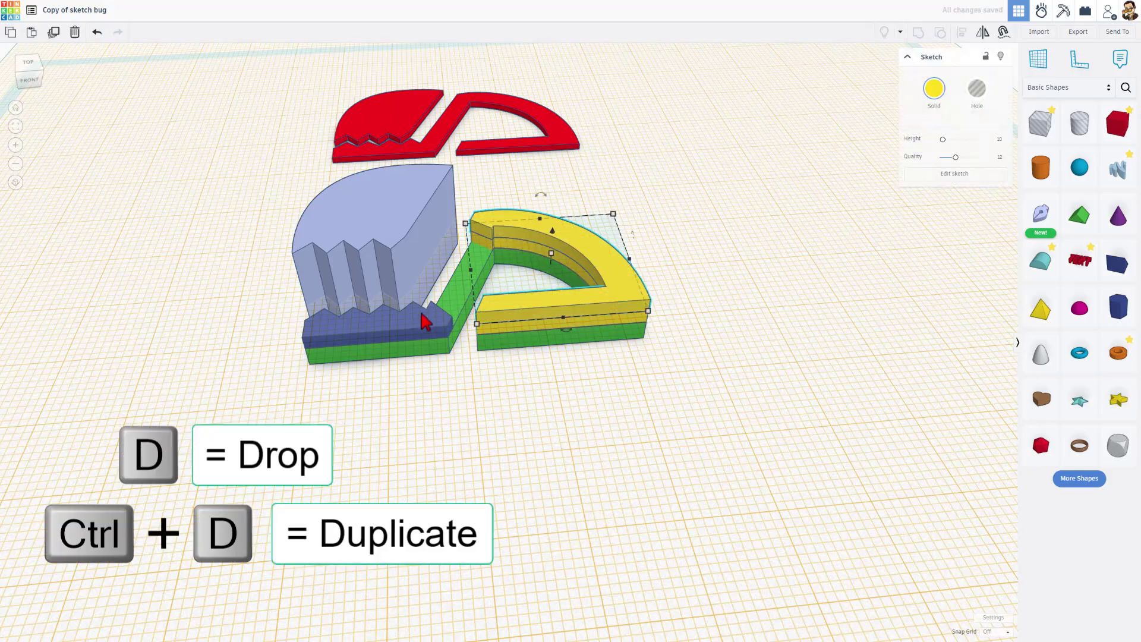
left_click(415, 322)
key("ctrl+d")
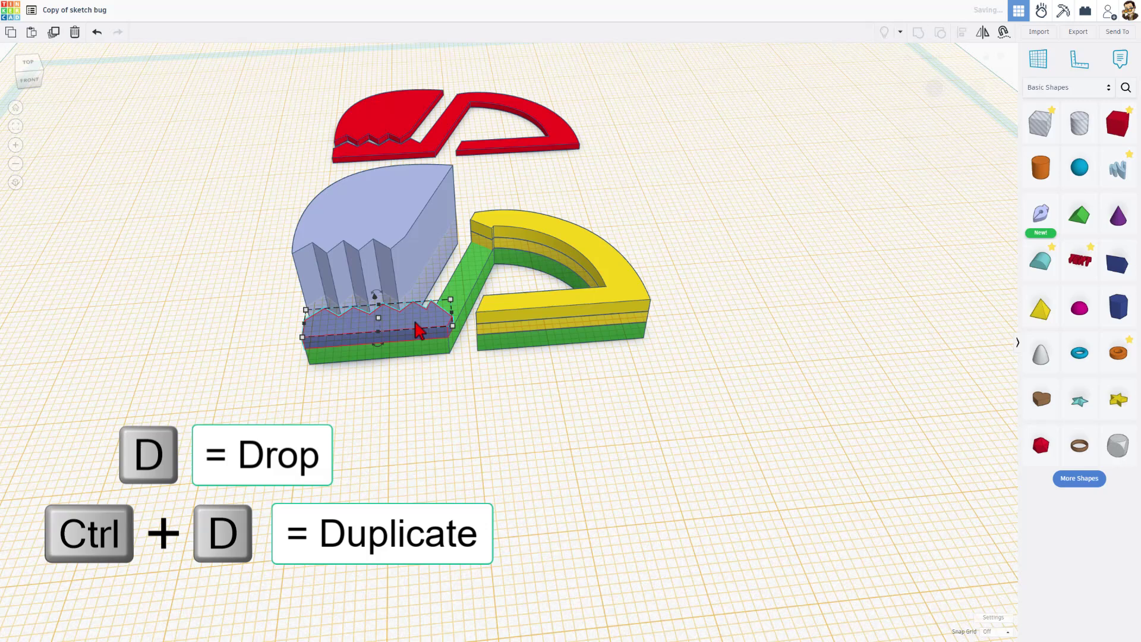
key("d")
left_click(494, 381)
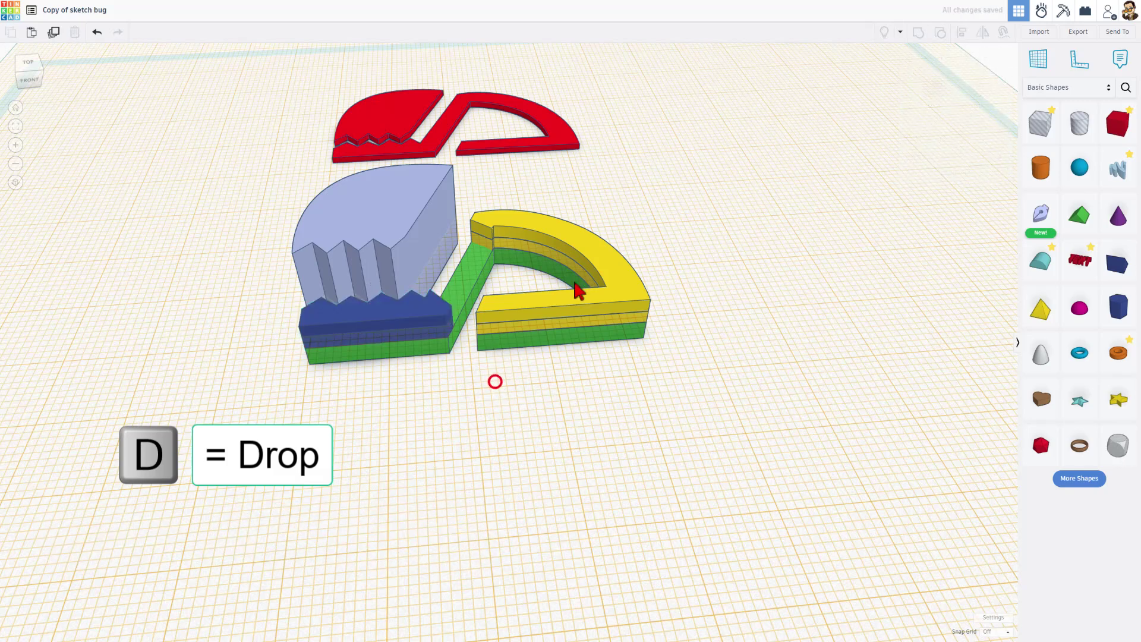
Change the yellow arc's and blue strip's 2.00 dimensions to 4.00
left_click(609, 267)
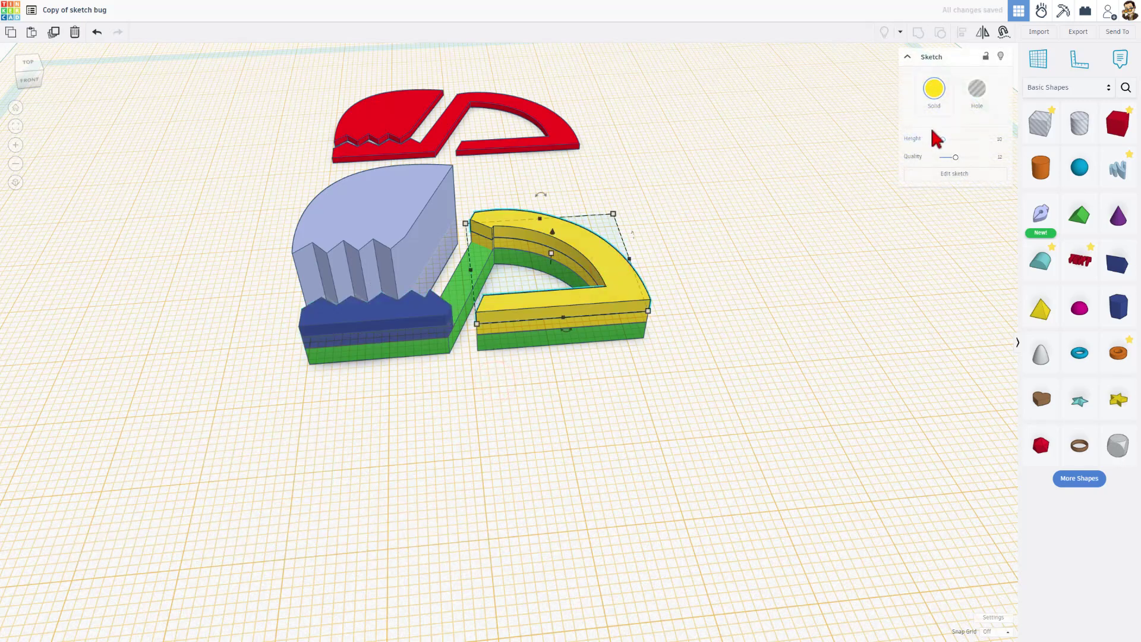
left_click_drag(551, 253, 585, 256)
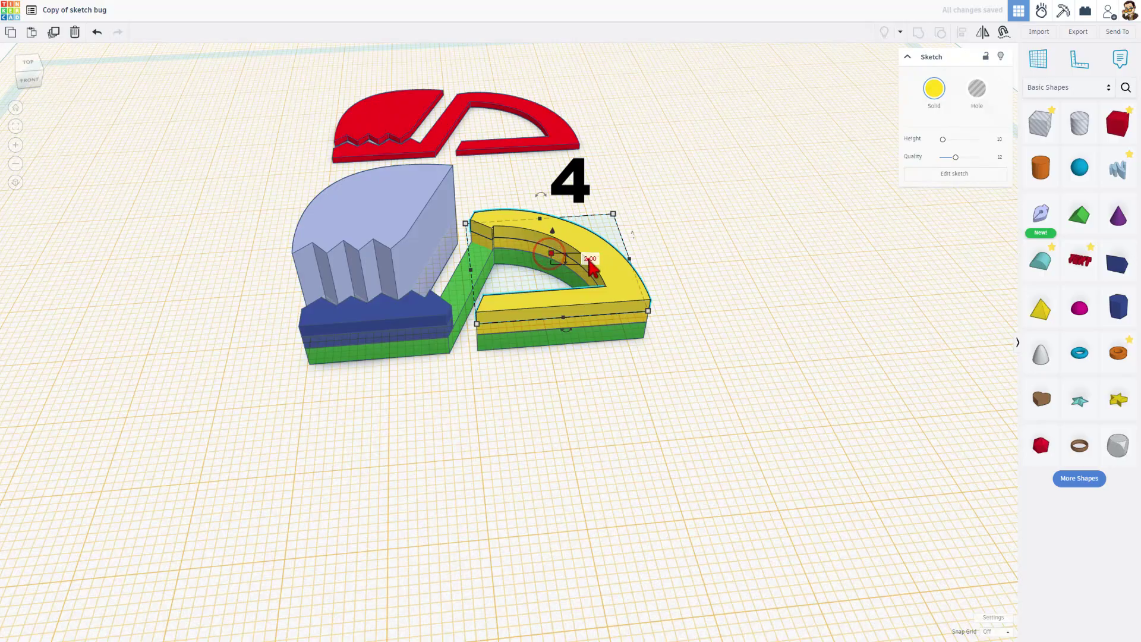
left_click(588, 259)
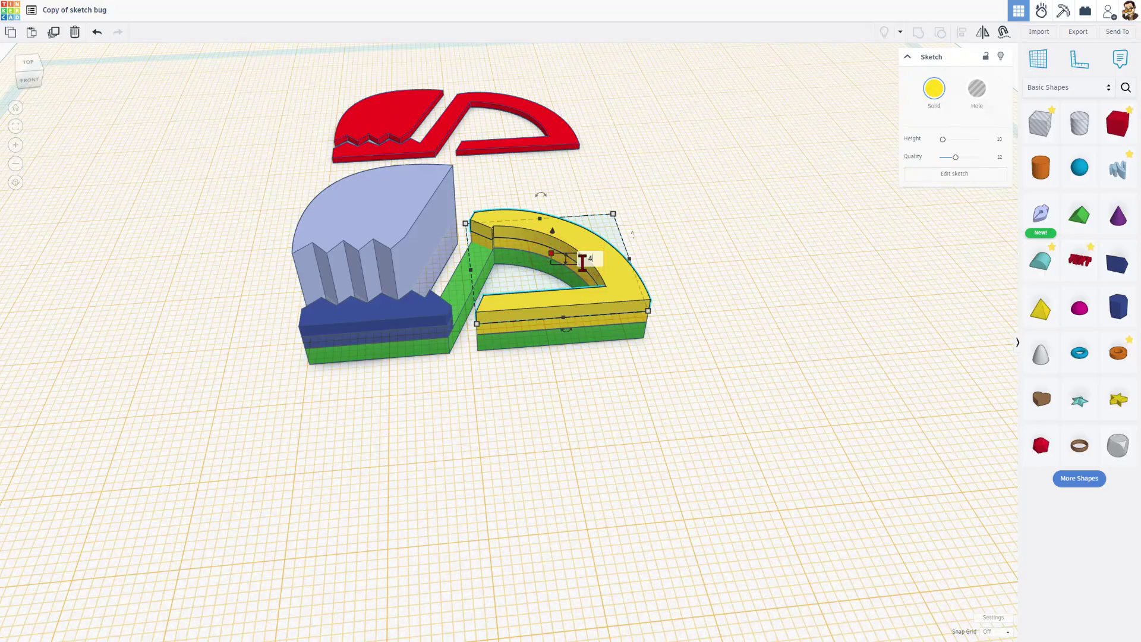
key("Return")
left_click(392, 315)
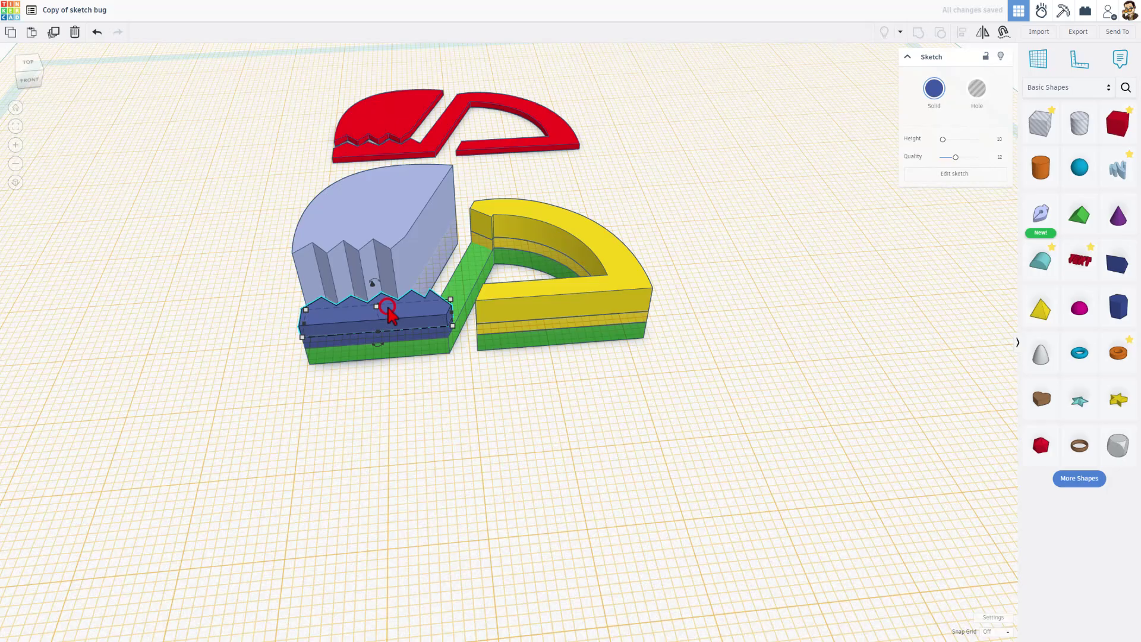
mouse_move(378, 307)
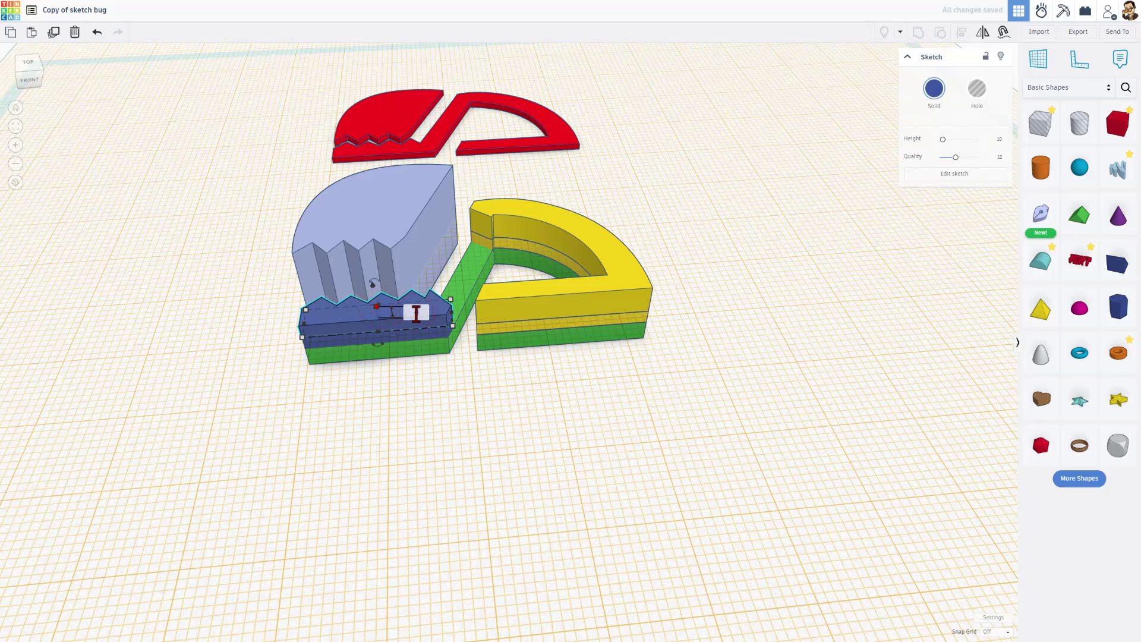
key("Return")
Colour both selected top layers red
left_click(549, 219, "shift")
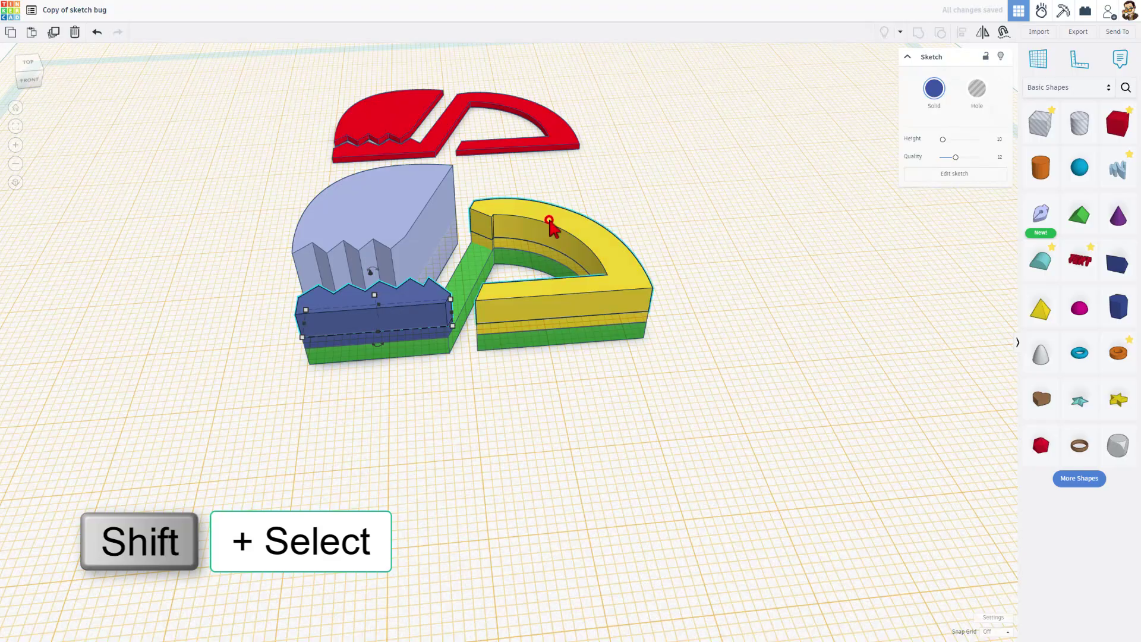
left_click(935, 89)
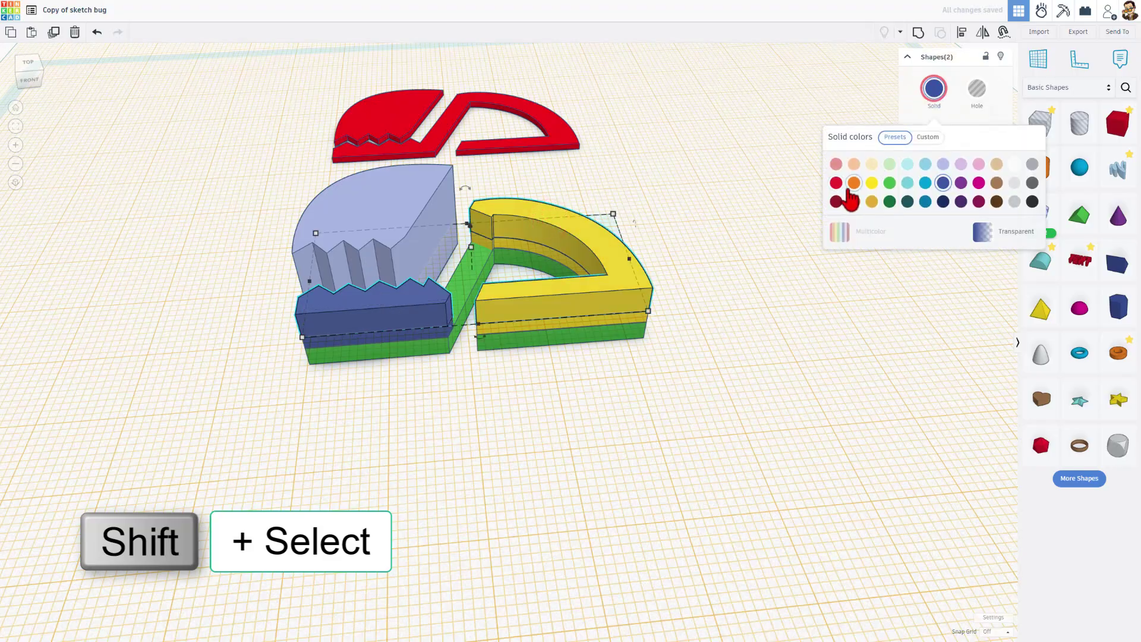
left_click(836, 183)
left_click(671, 211)
right_click_drag(650, 211, 687, 209)
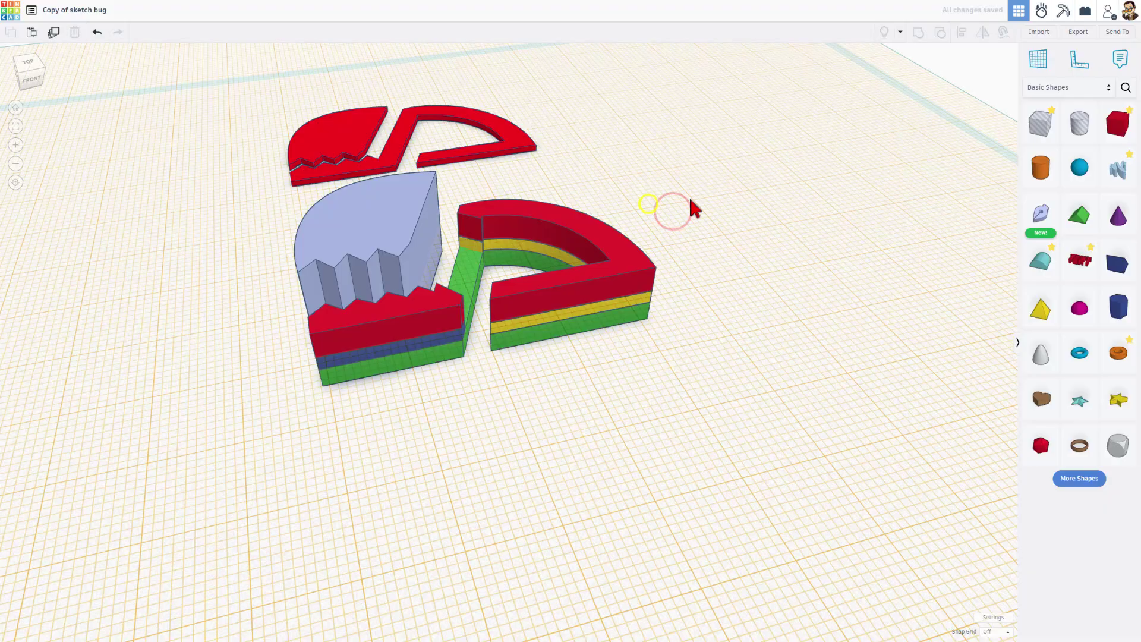
Colour the left stack's blue middle layer yellow, then select the red arc layer
left_click(390, 352)
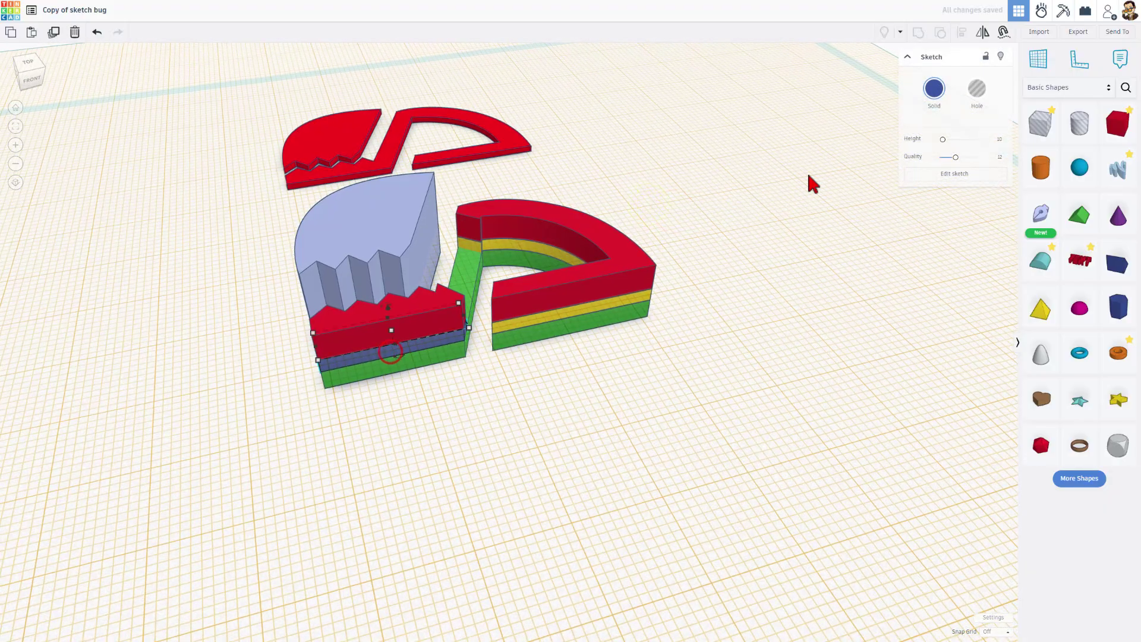
left_click(935, 88)
left_click(871, 179)
left_click(605, 351)
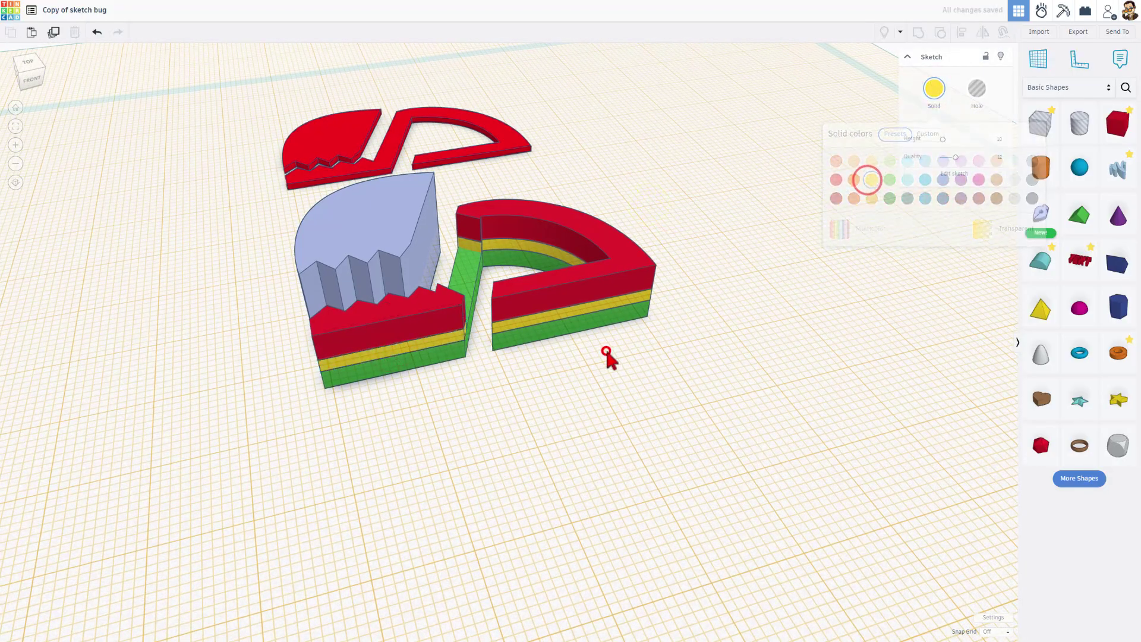
right_click_drag(605, 350, 567, 363)
right_click_drag(584, 233, 575, 246)
left_click(578, 248)
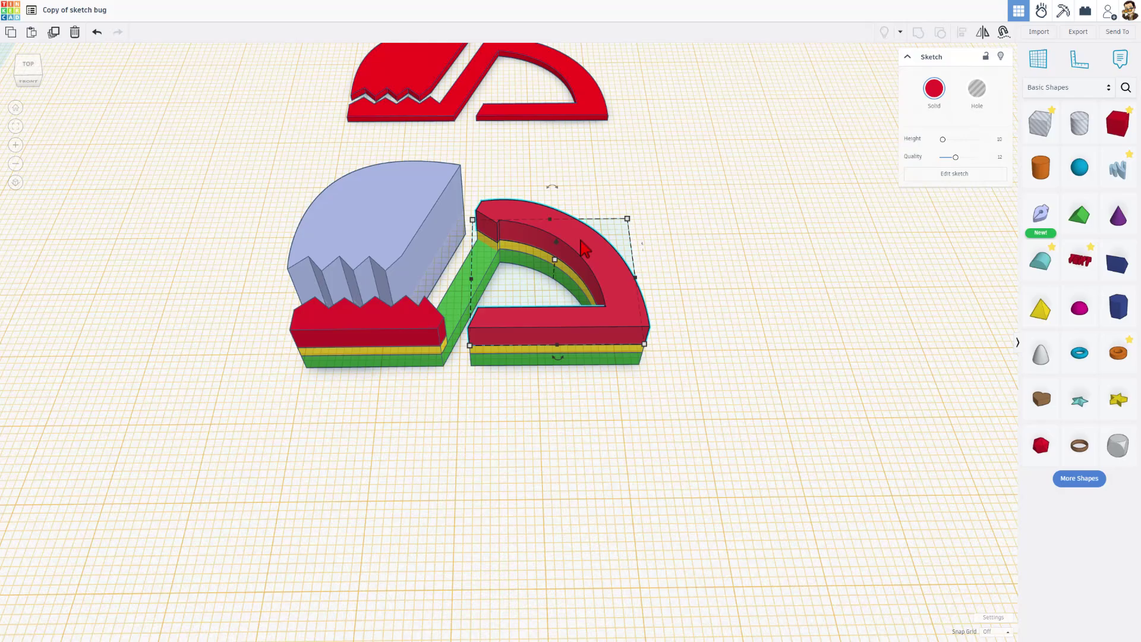
In the red arc's sketch, add points on the left and inner edges and remove the inner corner
double_click(581, 243)
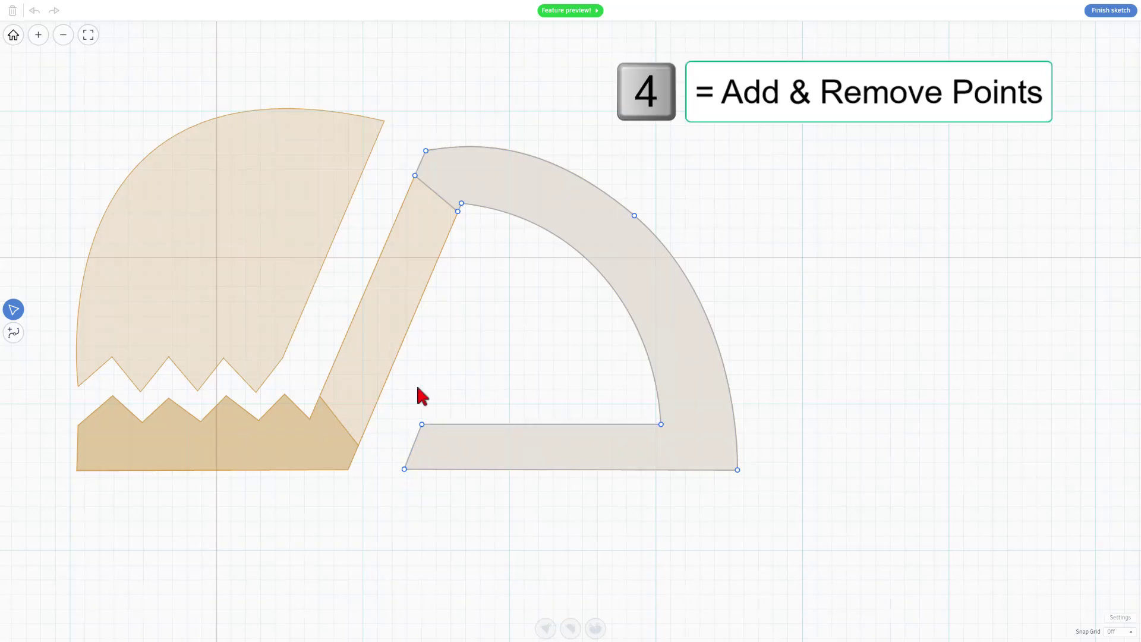
left_click(7, 334)
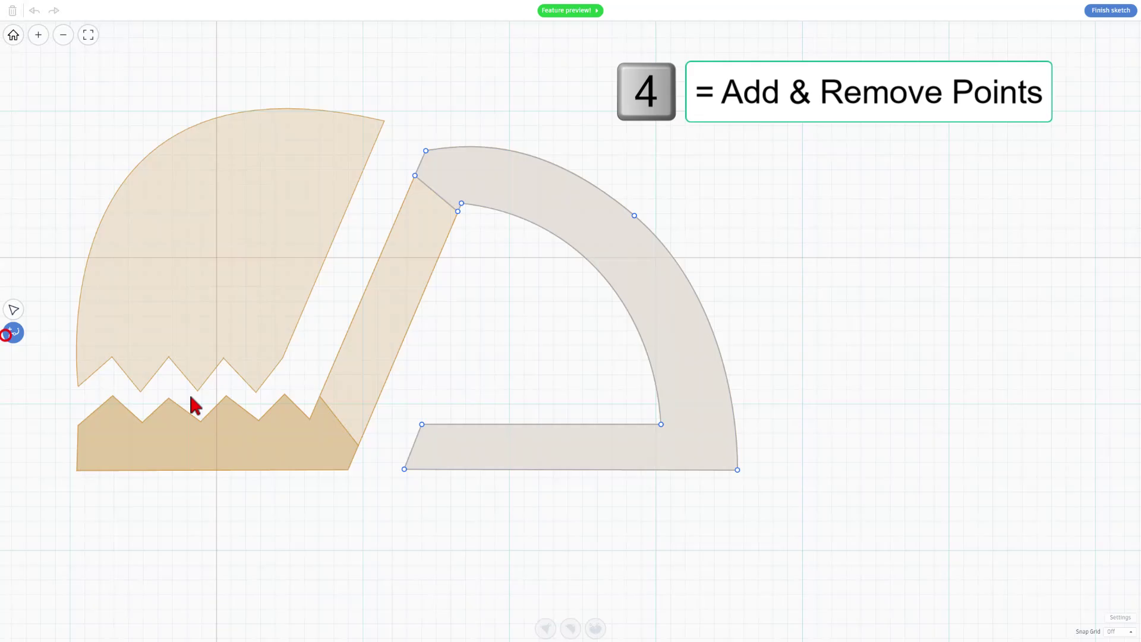
left_click(410, 449)
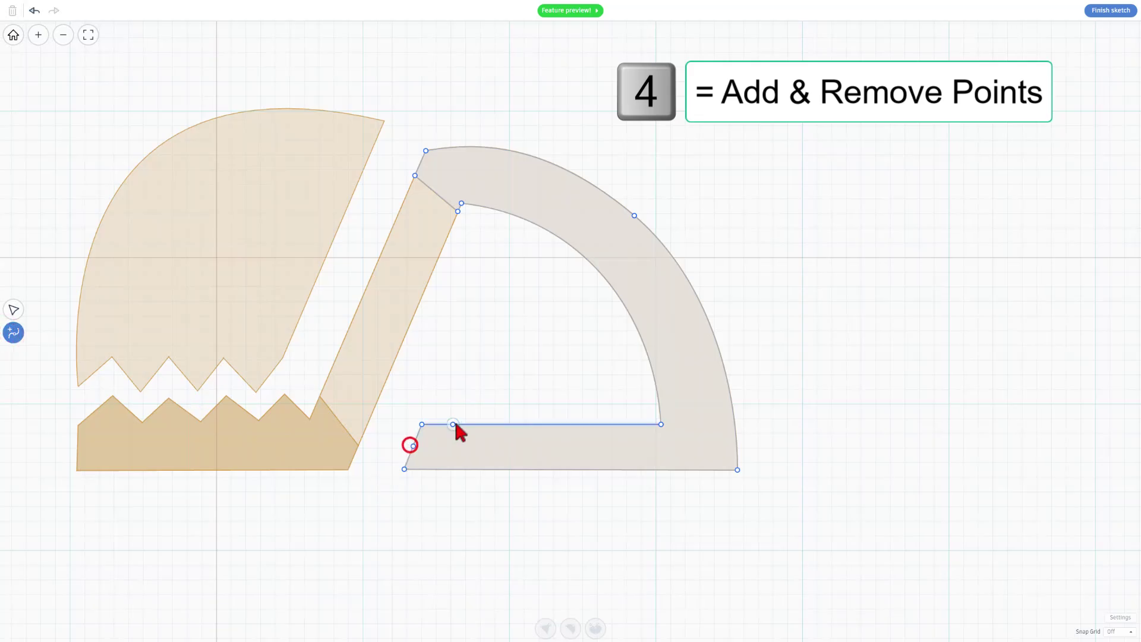
left_click(455, 424)
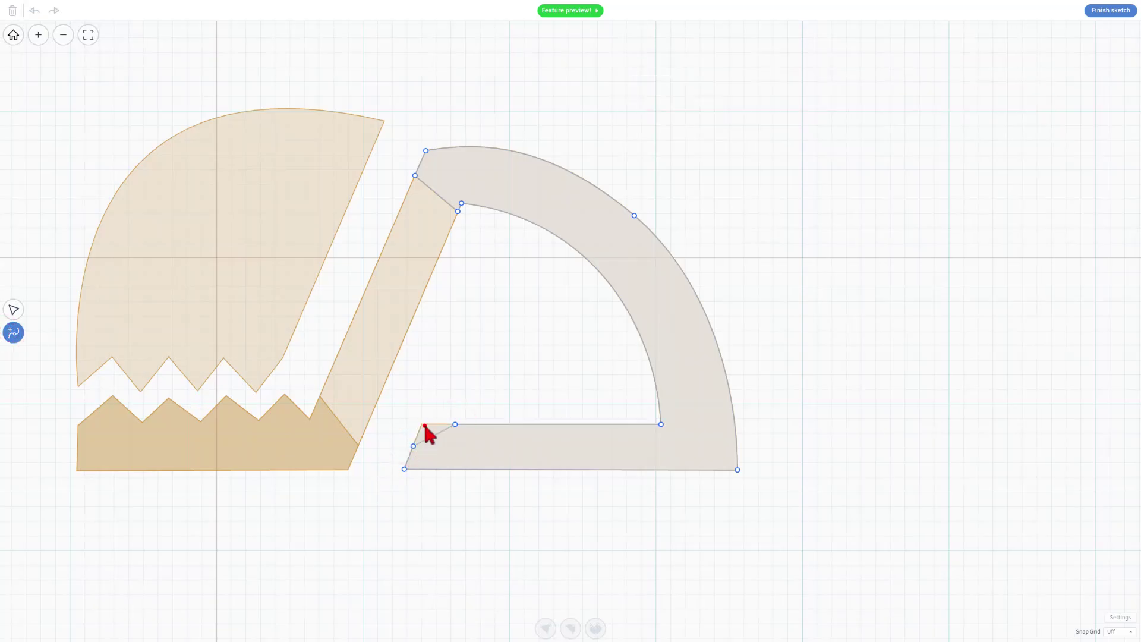
left_click(421, 424)
left_click(431, 436)
Drag the new points up into a slanted strip toward the wing and finish the sketch
left_click(13, 312)
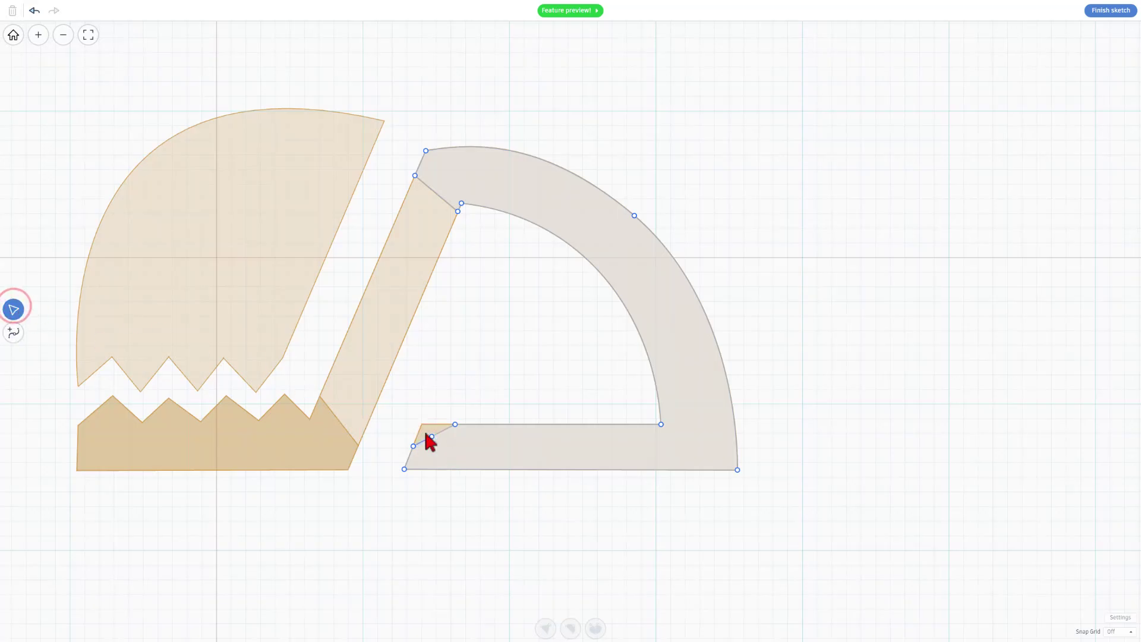
left_click_drag(432, 437, 306, 178)
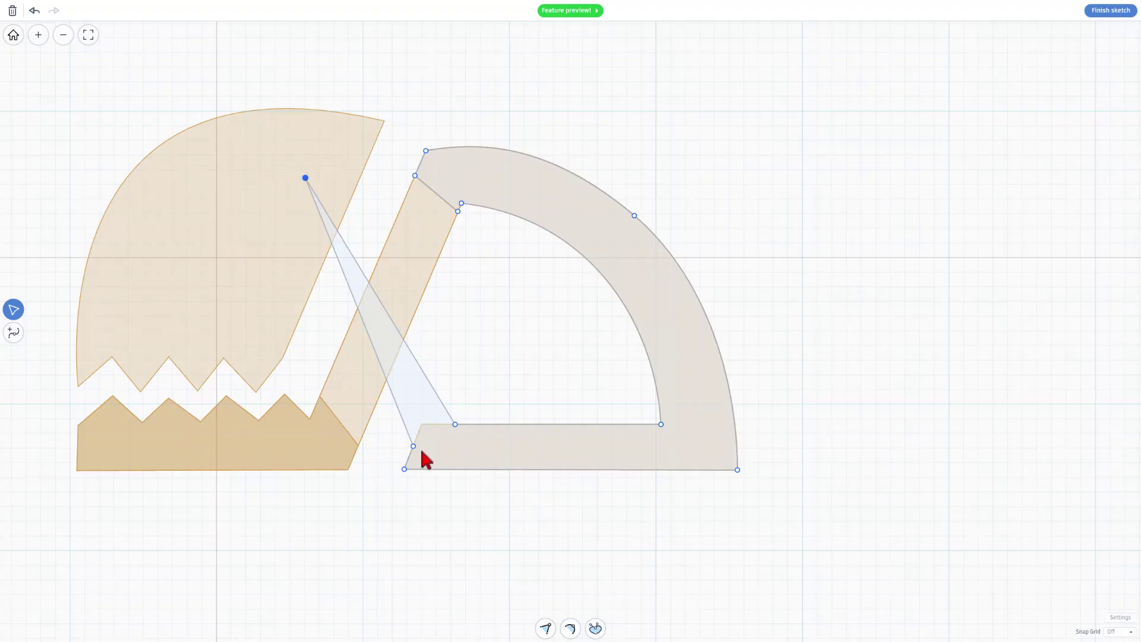
left_click_drag(414, 447, 275, 238)
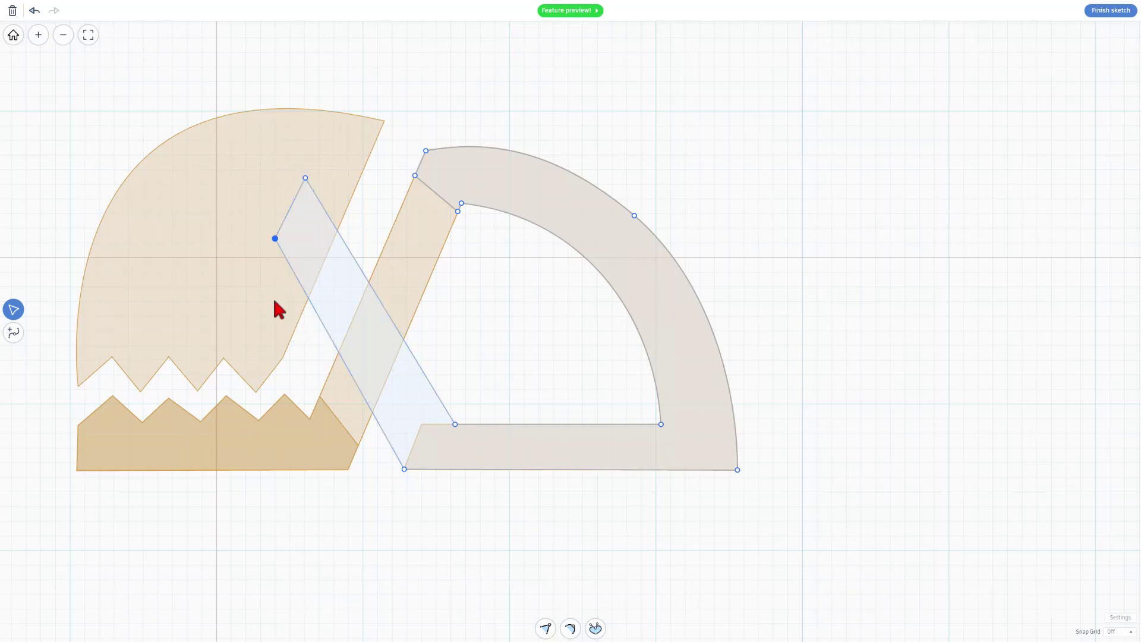
left_click(274, 347)
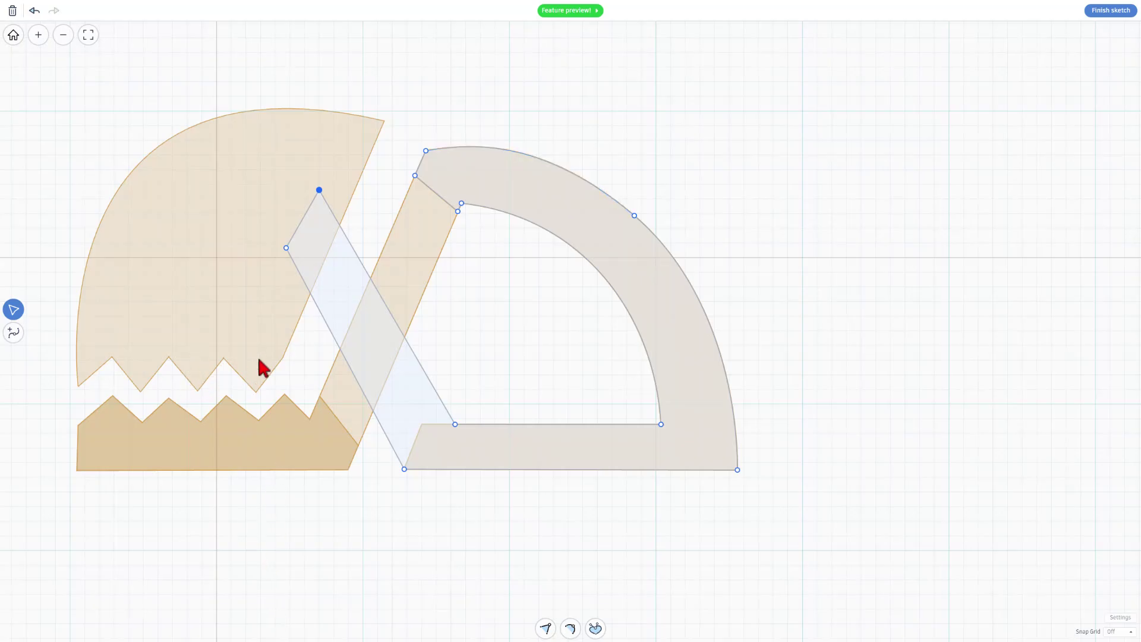
key("ctrl+z")
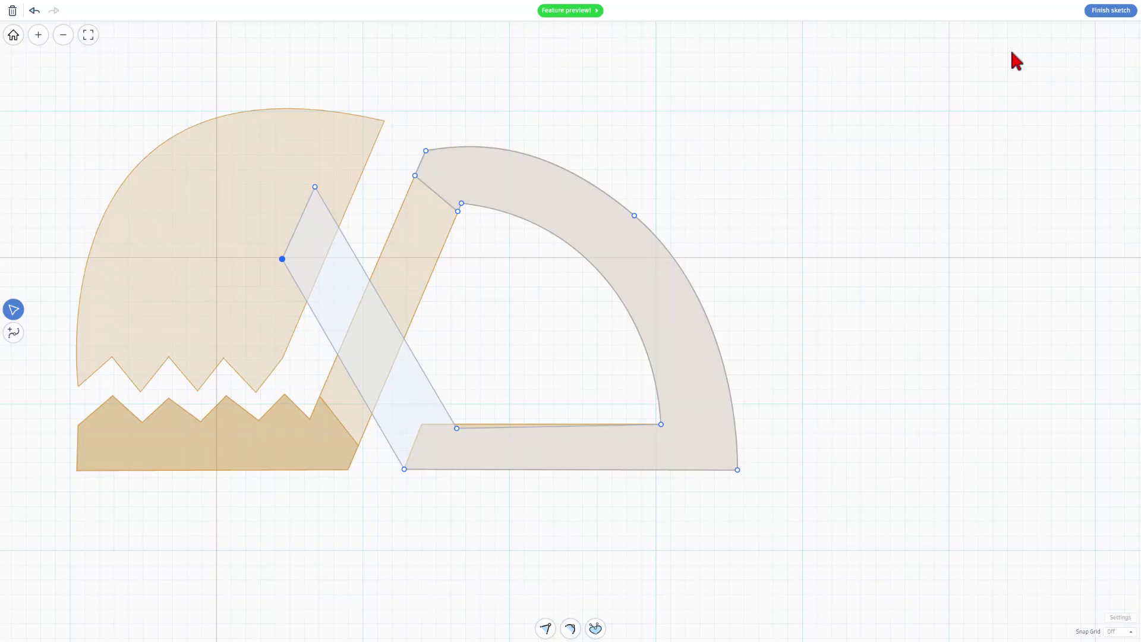
left_click(1110, 10)
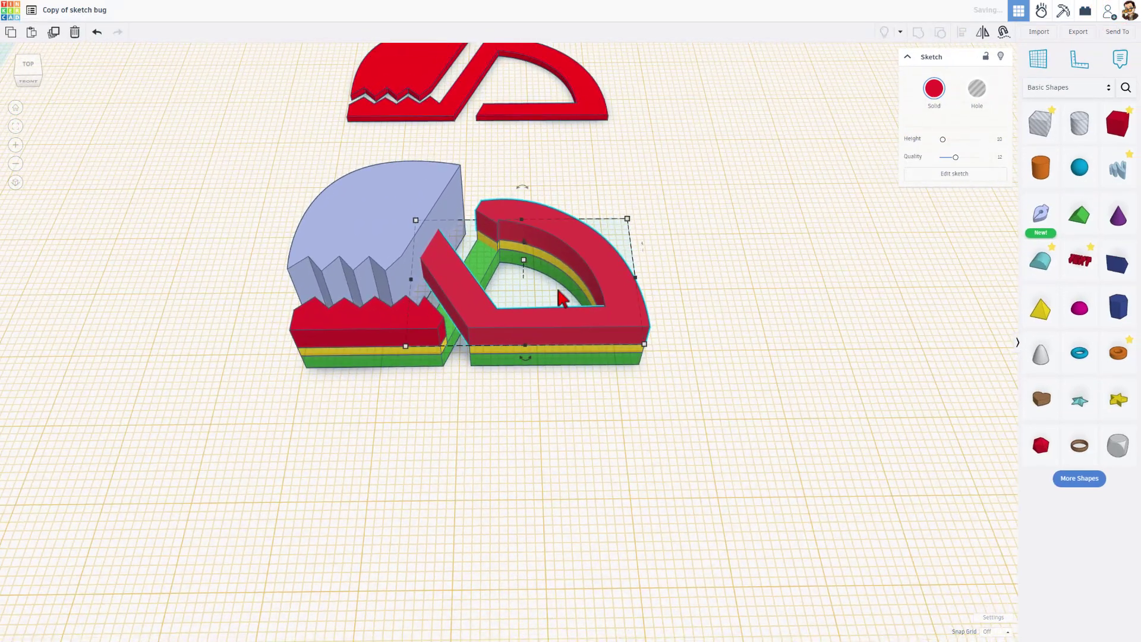
right_click_drag(558, 296, 341, 301)
Duplicate both layered shapes and drop the copies onto the red top as a yellow layer
scroll(396, 339, "up", 3)
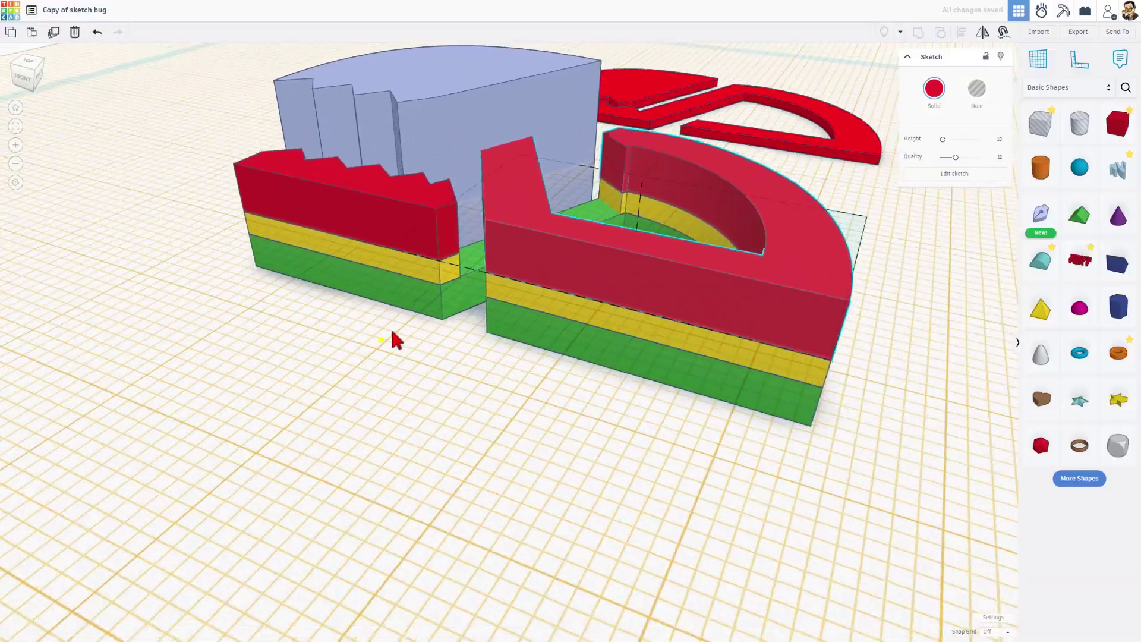
mouse_move(395, 340)
right_mouse_down()
mouse_move(471, 311)
mouse_move(451, 369)
mouse_move(536, 367)
mouse_move(464, 374)
mouse_move(466, 395)
mouse_move(475, 362)
mouse_move(509, 377)
right_mouse_up()
left_click(510, 377)
key("w")
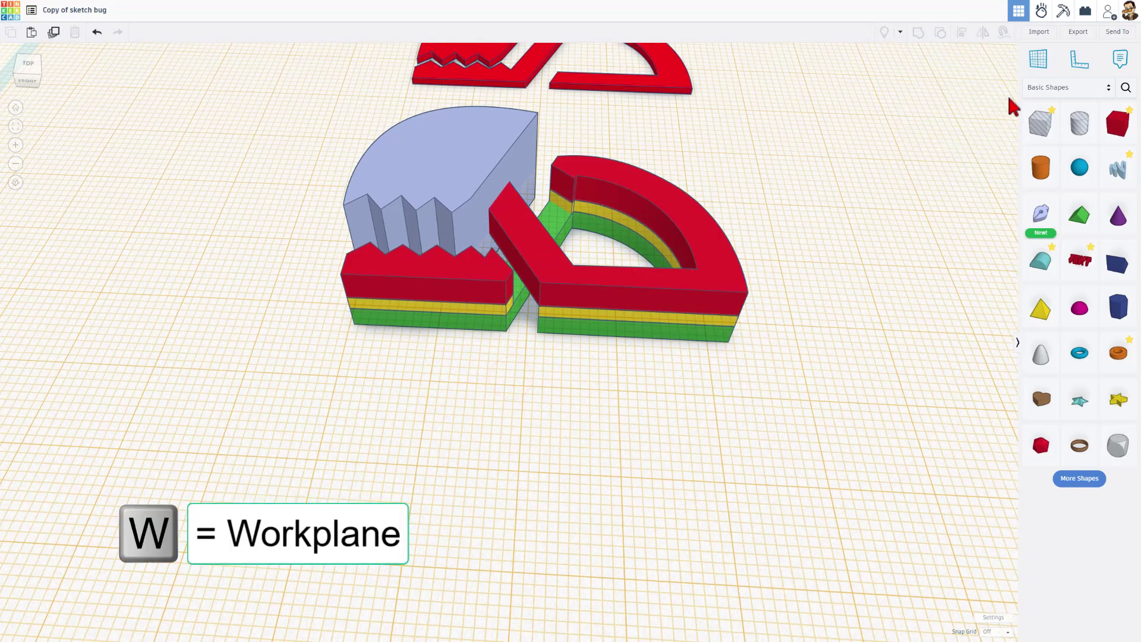
left_click(703, 265, "shift")
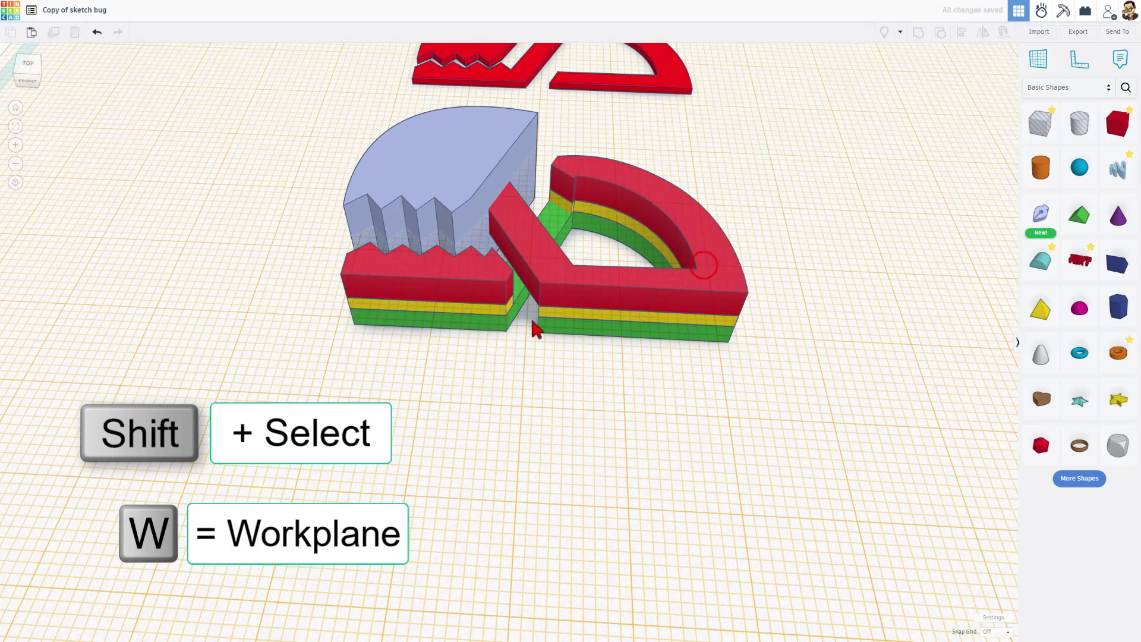
left_click(565, 316)
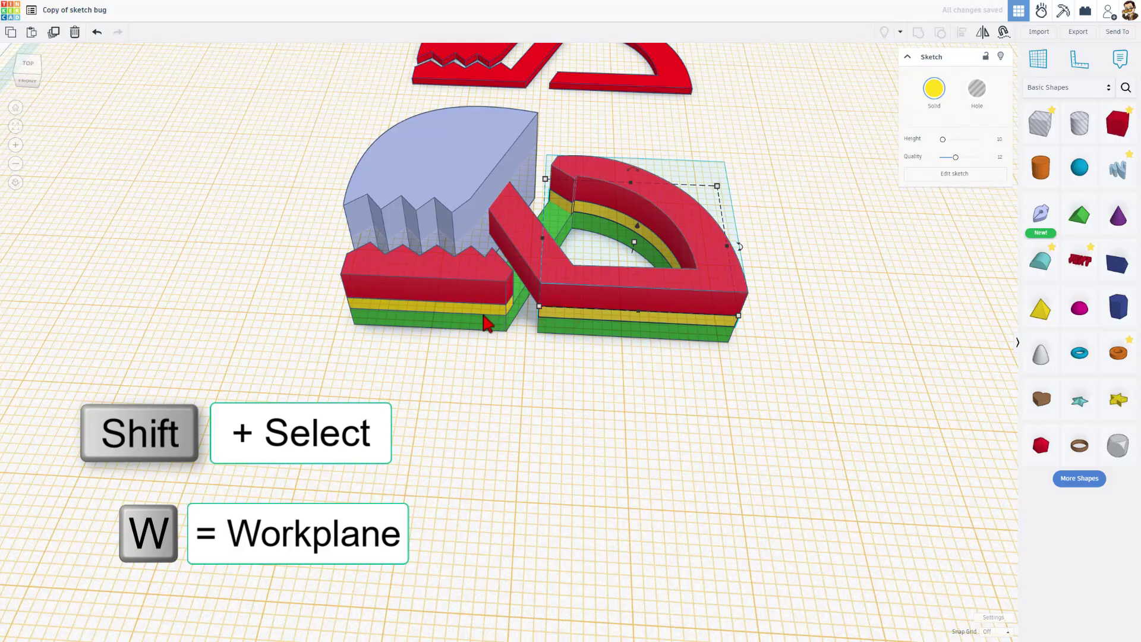
left_click(486, 320, "shift")
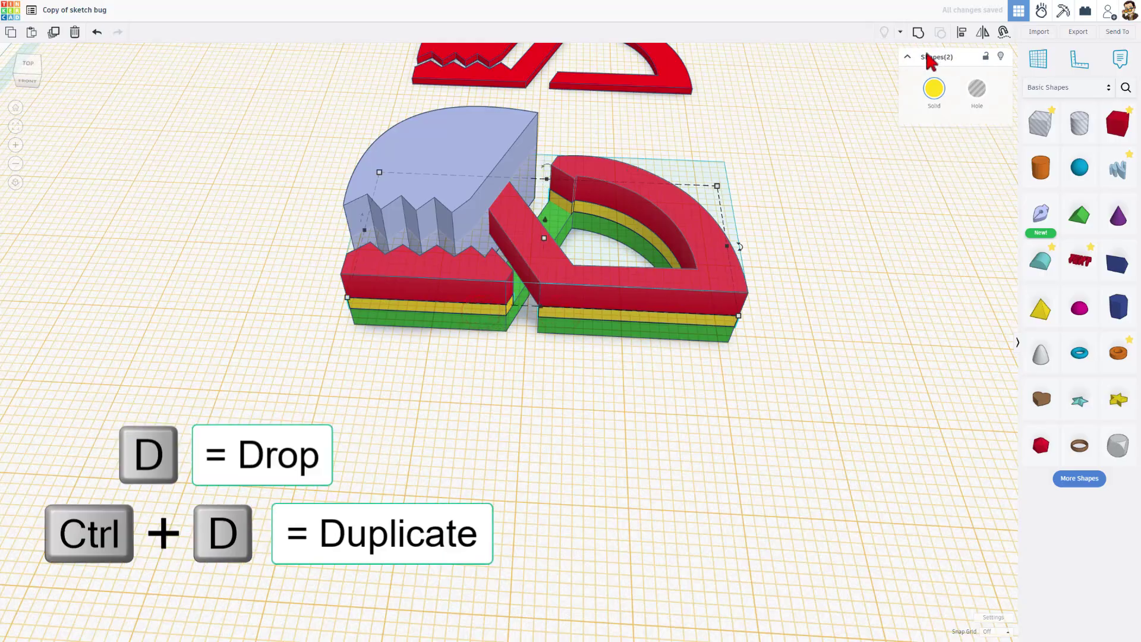
key("ctrl+d")
key("d")
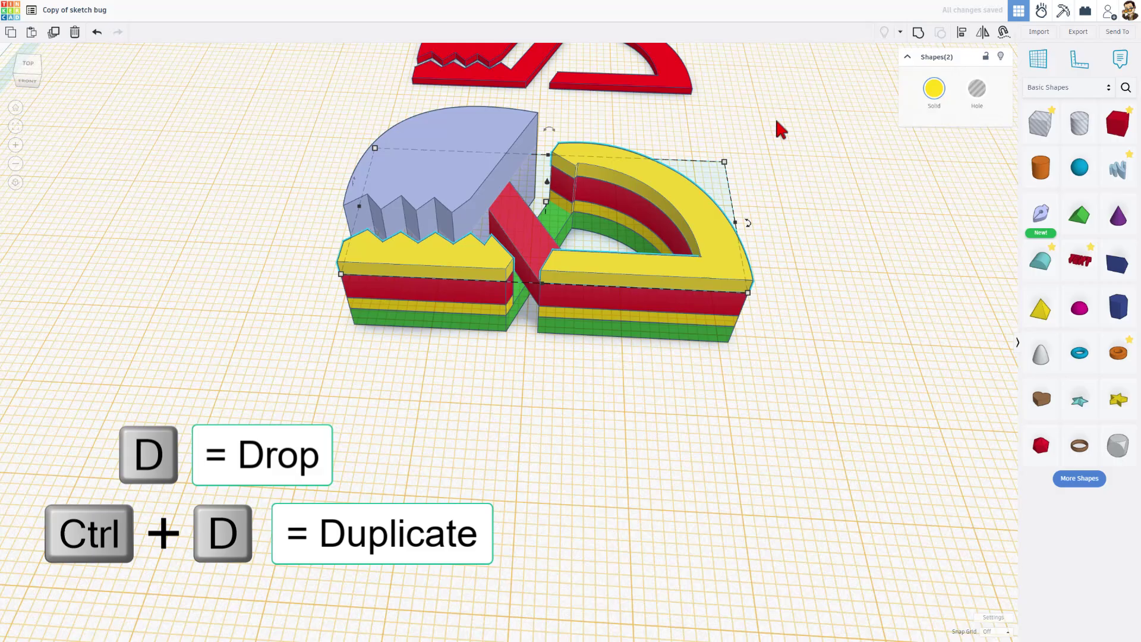
left_click(441, 358)
Add a green copy of the layers on top of the yellow layer
key("w")
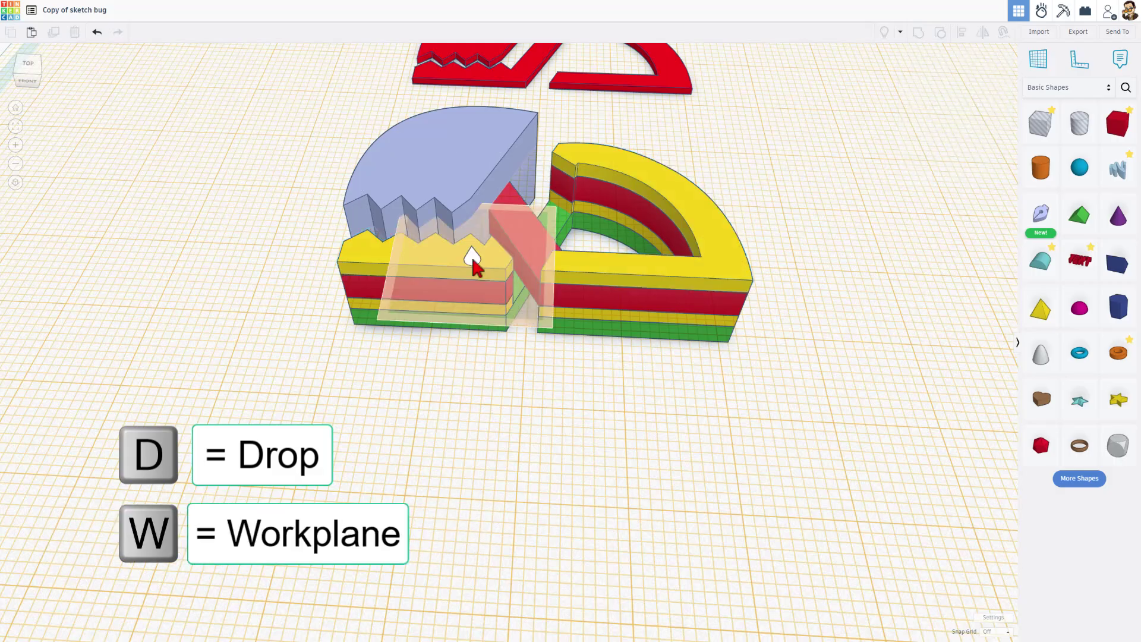
left_click(474, 257)
left_click(456, 325)
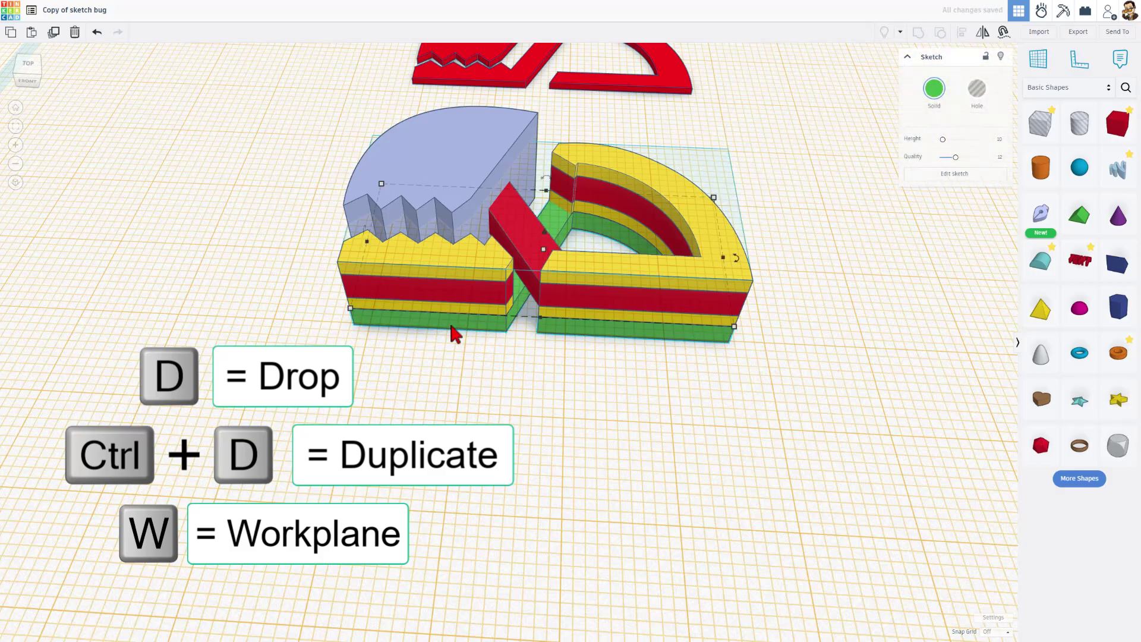
key("ctrl+d")
key("d")
left_click(390, 393)
mouse_move(390, 392)
right_mouse_down()
mouse_move(615, 448)
mouse_move(652, 527)
mouse_move(846, 443)
mouse_move(749, 400)
mouse_move(587, 399)
mouse_move(657, 369)
mouse_move(667, 371)
mouse_move(598, 374)
mouse_move(680, 472)
mouse_move(714, 476)
mouse_move(642, 466)
mouse_move(550, 369)
mouse_move(675, 412)
mouse_move(530, 486)
mouse_move(494, 433)
mouse_move(374, 423)
mouse_move(596, 446)
mouse_move(254, 330)
mouse_move(306, 338)
mouse_move(328, 90)
right_mouse_up()
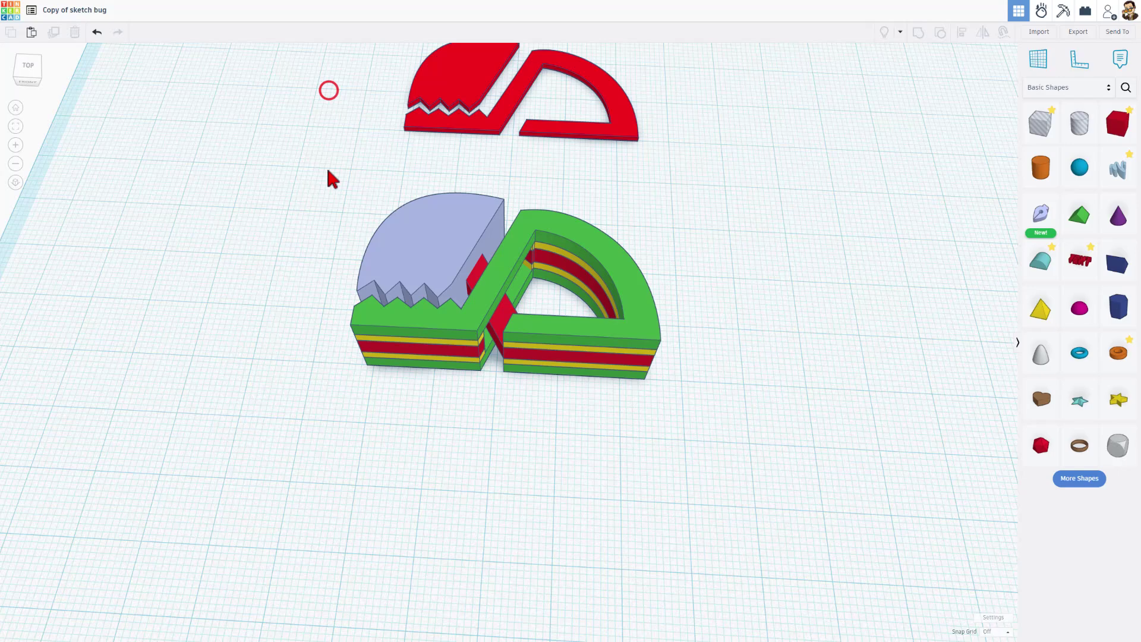
Group all nine layered pieces into one green shape
left_click_drag(329, 167, 625, 365)
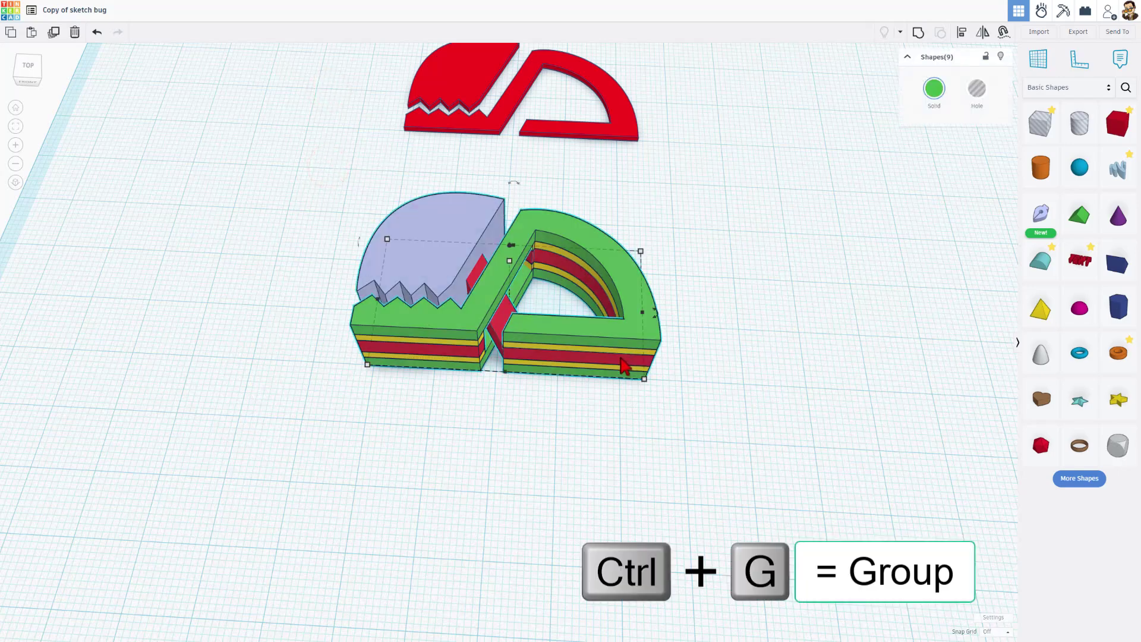
key("ctrl+g")
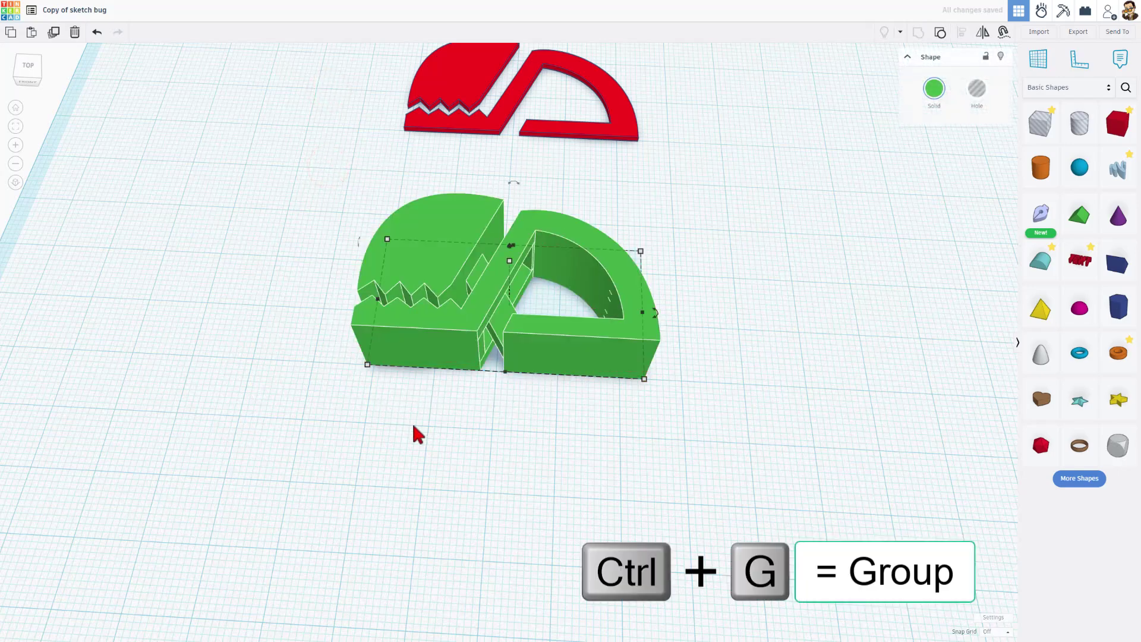
left_click(418, 434)
right_click_drag(419, 434, 520, 255)
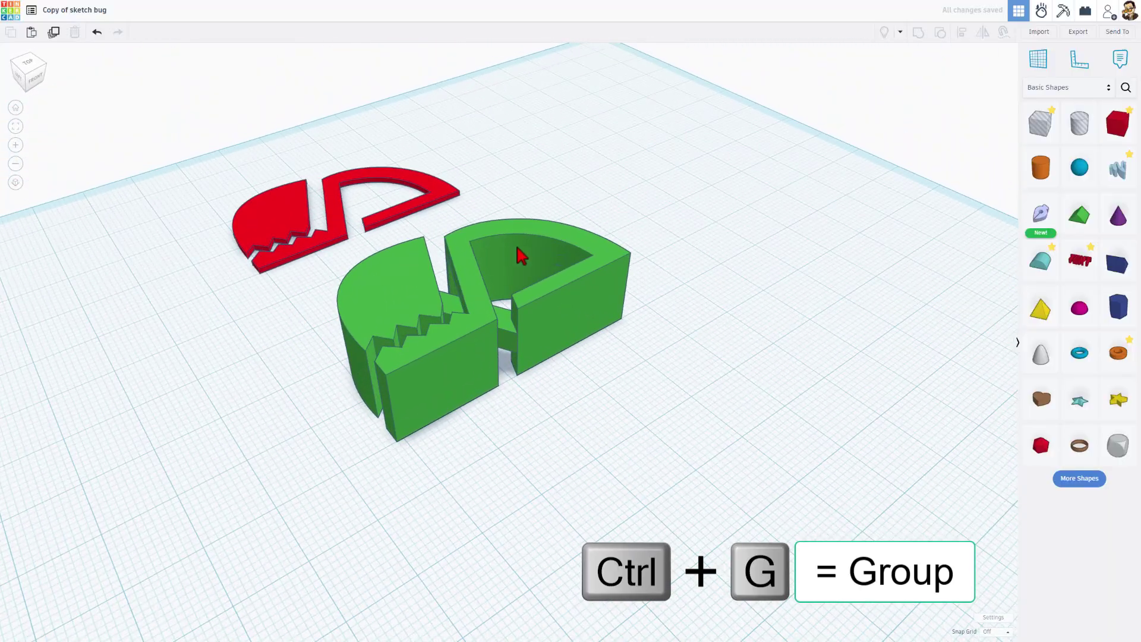
Rotate the group 90° to stand upright and drop it onto the workplane
left_click(539, 226)
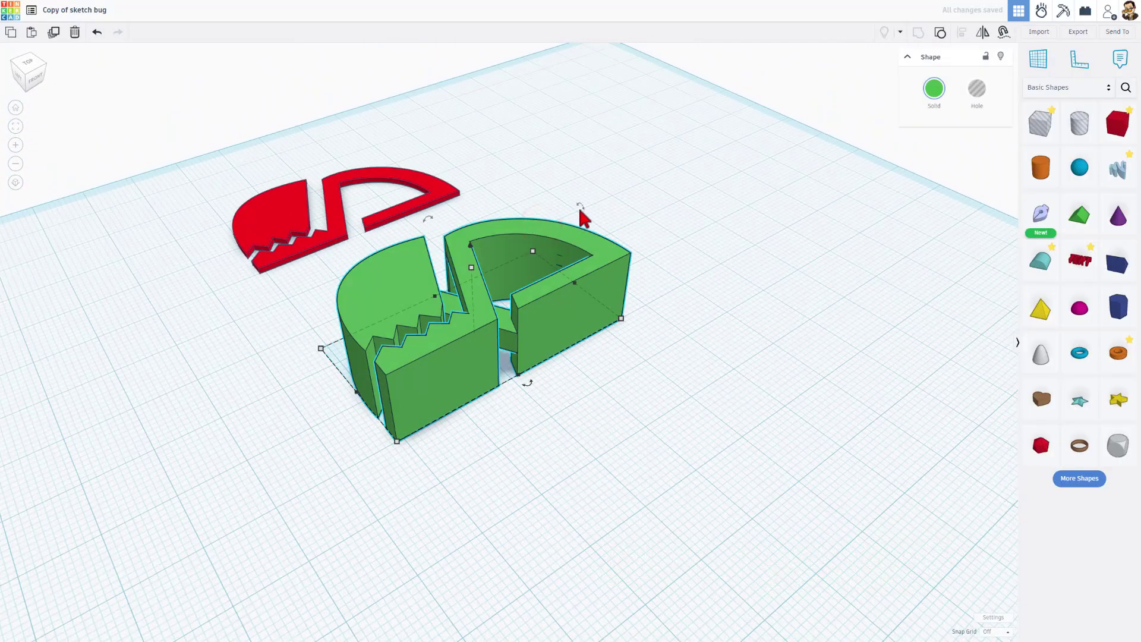
left_click_drag(580, 209, 541, 425)
left_click(458, 313)
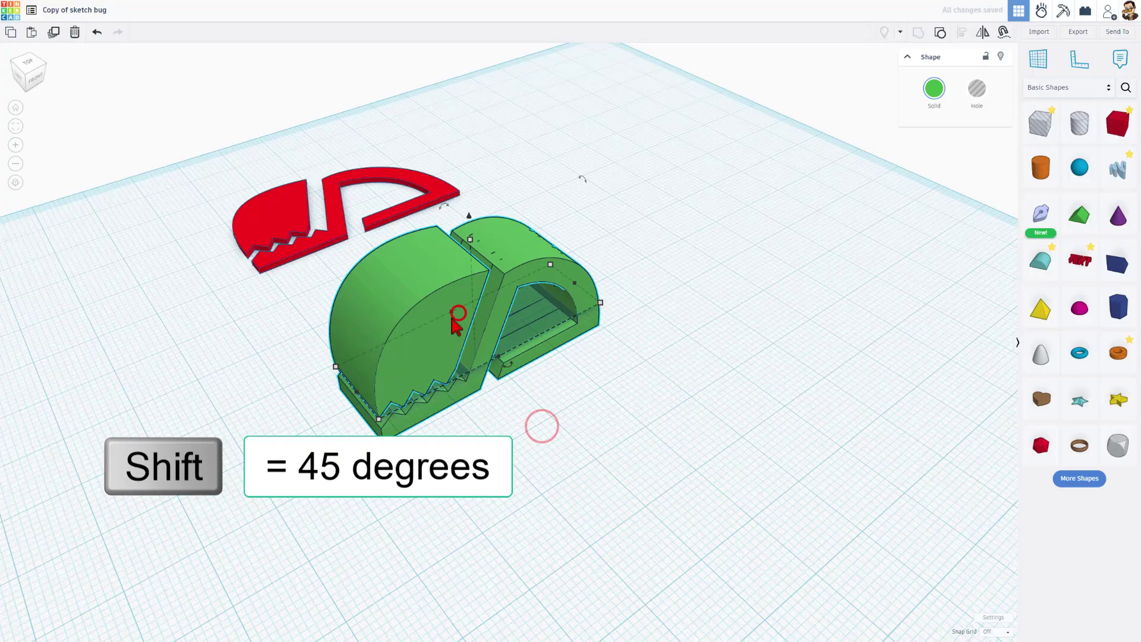
key("d")
right_click_drag(455, 326, 321, 392)
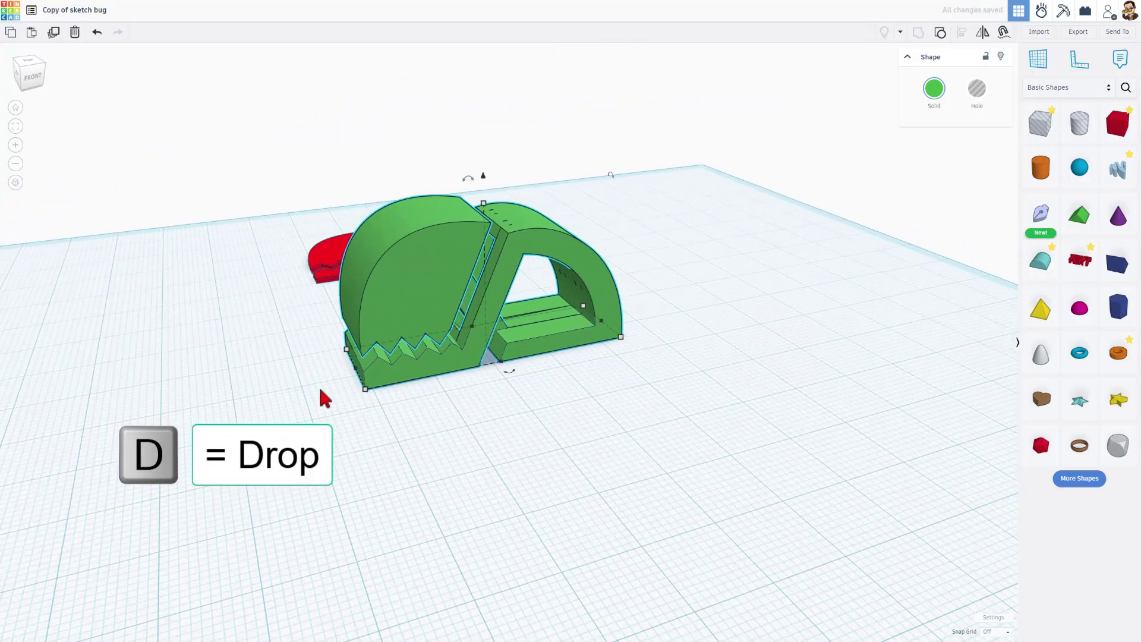
Place a small, evenly shrunk hole cylinder on the front face of the bug's head
left_click(973, 212)
right_click_drag(973, 211, 935, 176)
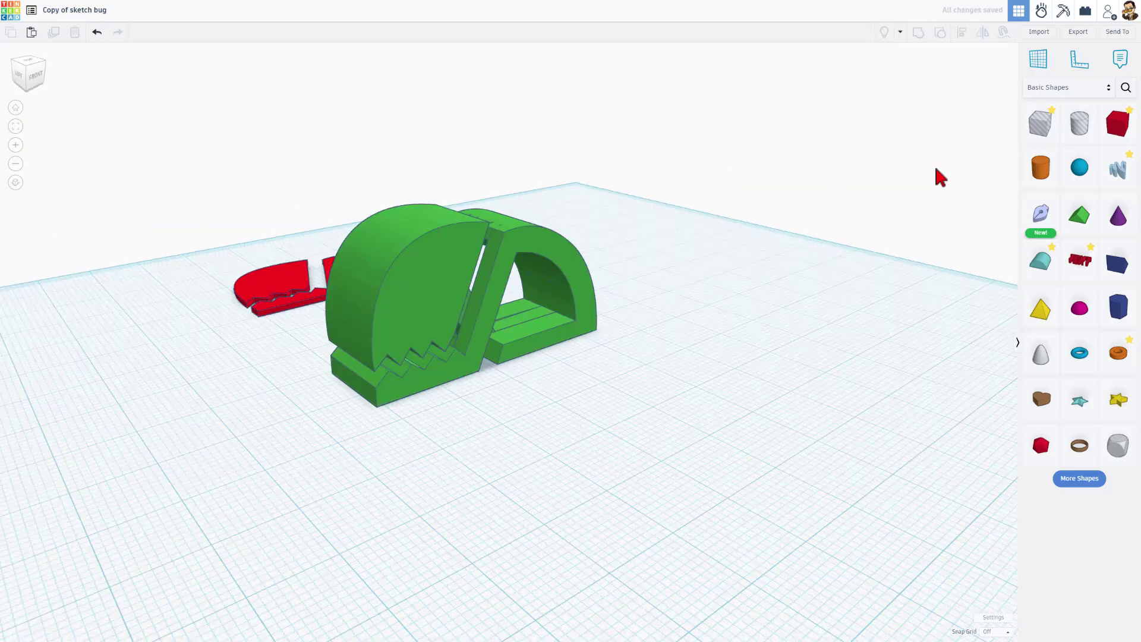
left_click_drag(1080, 126, 433, 285)
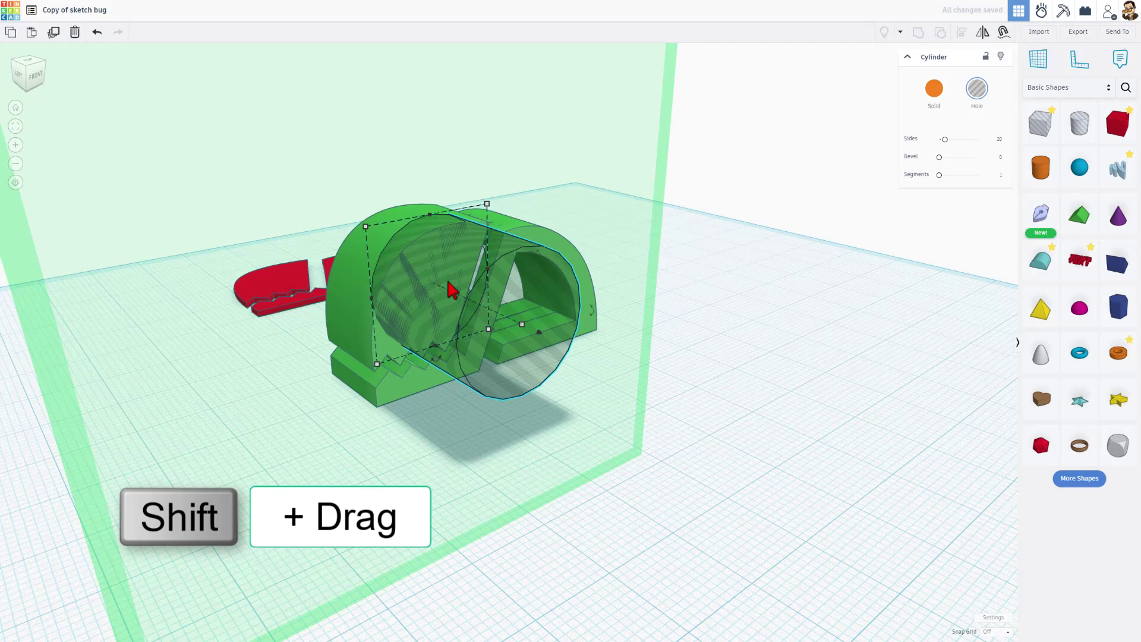
left_click_drag(487, 203, 396, 376, "shift")
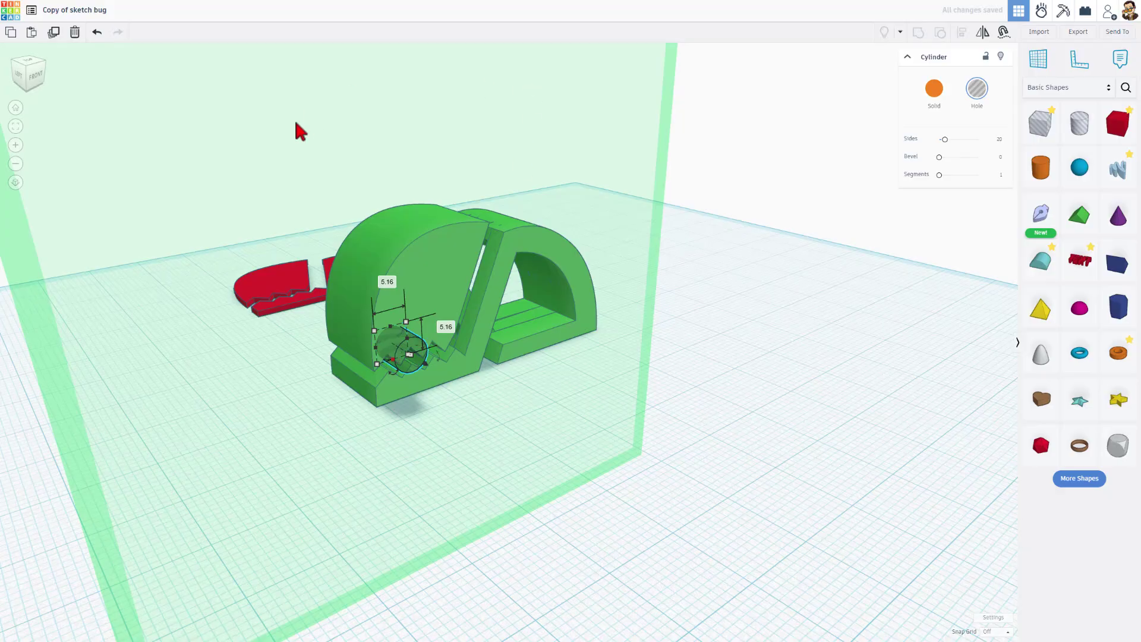
left_click_drag(397, 348, 426, 255)
left_click(510, 392)
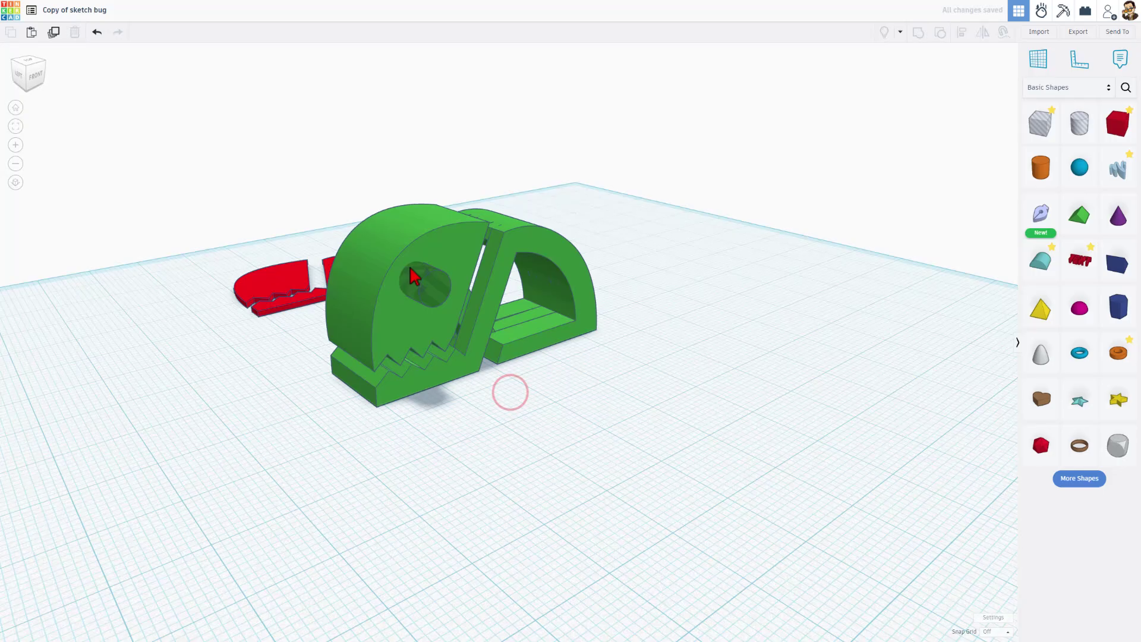
Set the snap grid to 0.5 mm and nudge the eye hole right into position
key("w")
left_click(442, 253)
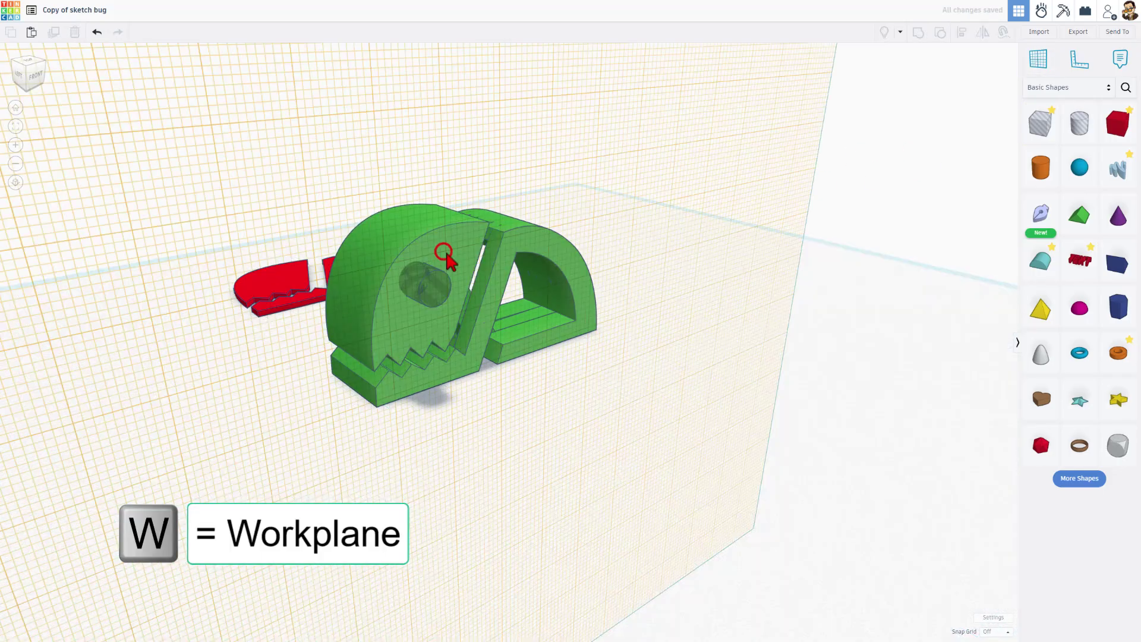
left_click(430, 297)
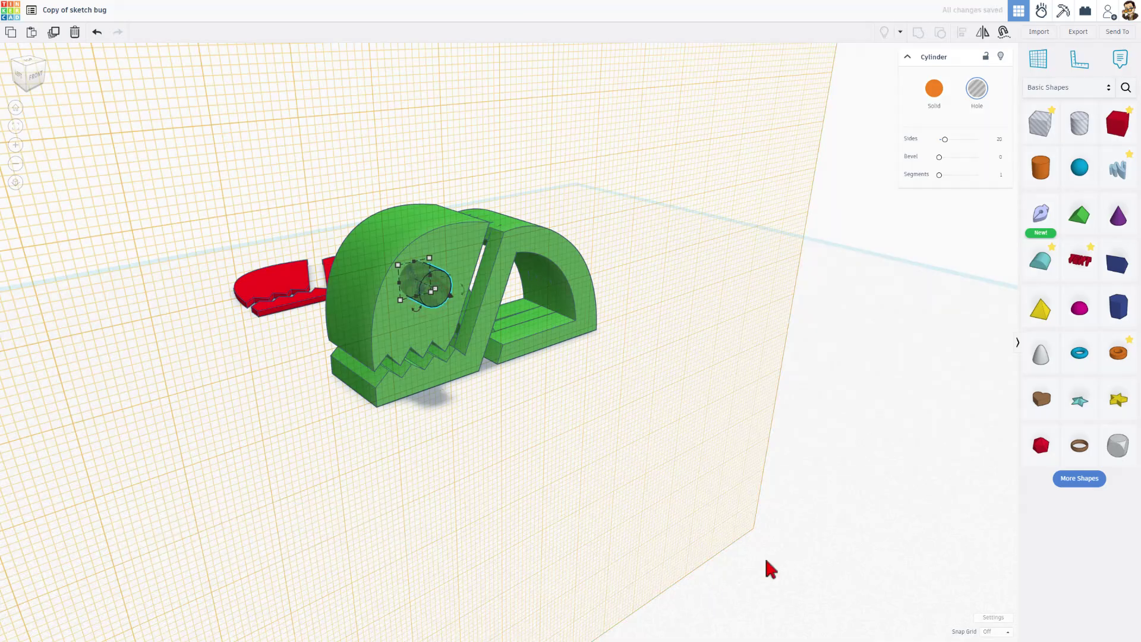
left_click(992, 631)
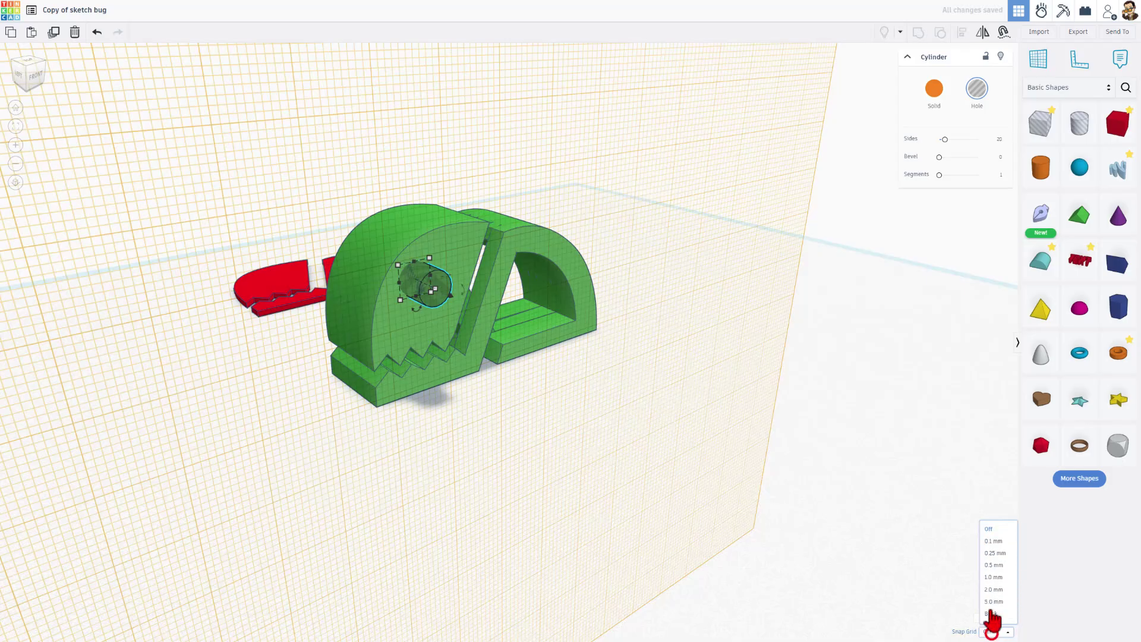
left_click(994, 566)
key("Right")
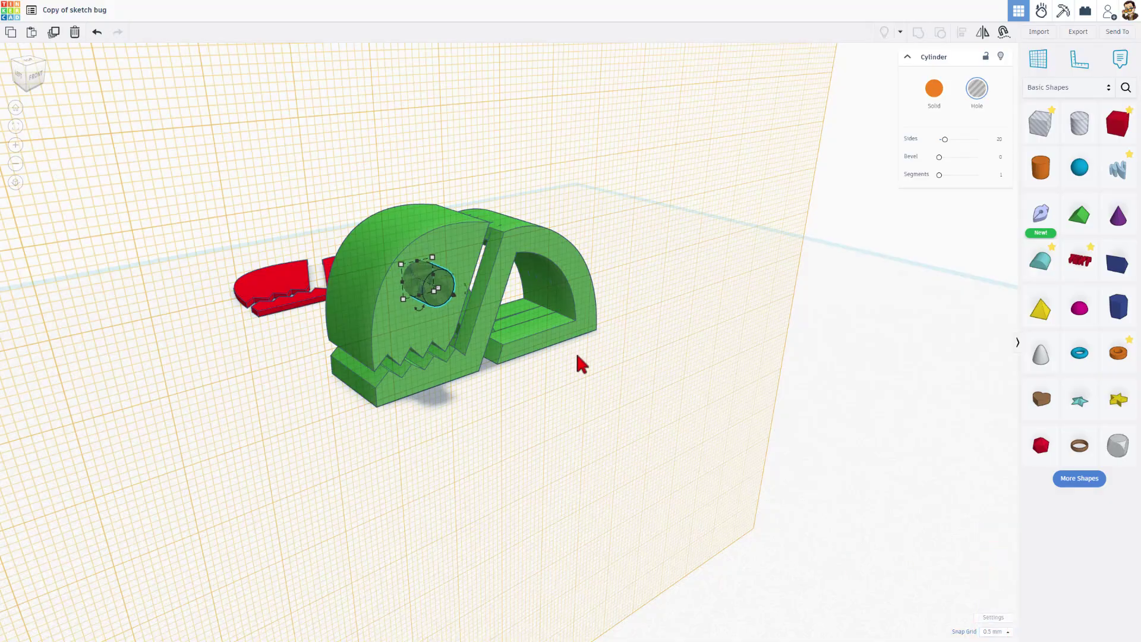
key("Right")
key("Right")
key("Right")
key("Right")
key("Right")
key("Right")
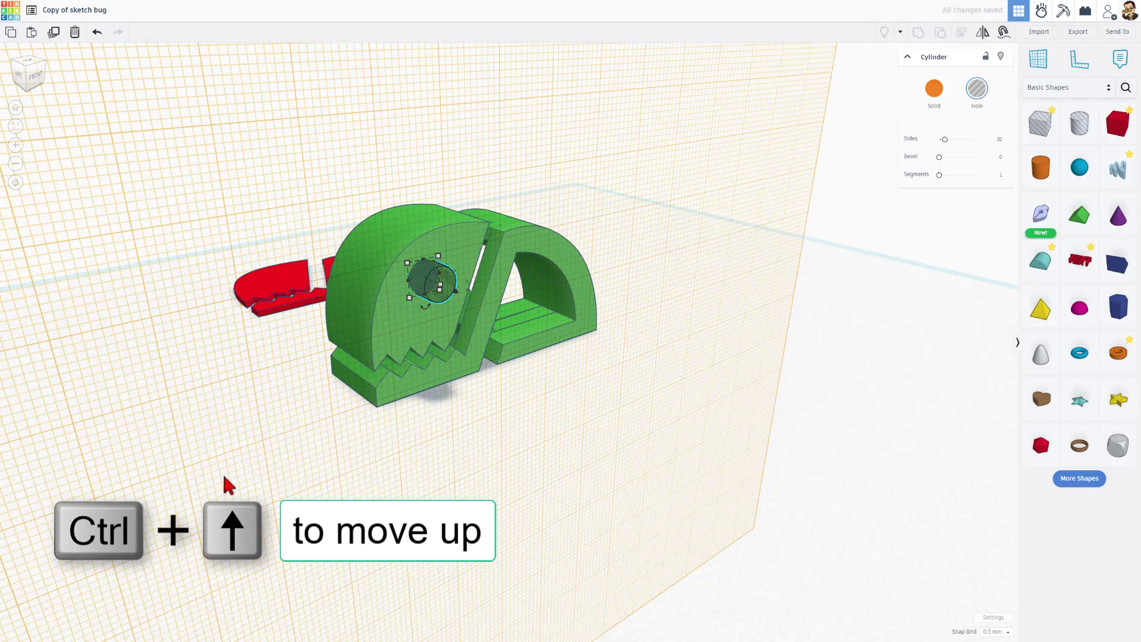
right_click_drag(301, 474, 556, 527)
Reset the workplane to the default grid and duplicate the eye hole cylinder
right_click_drag(705, 433, 431, 277)
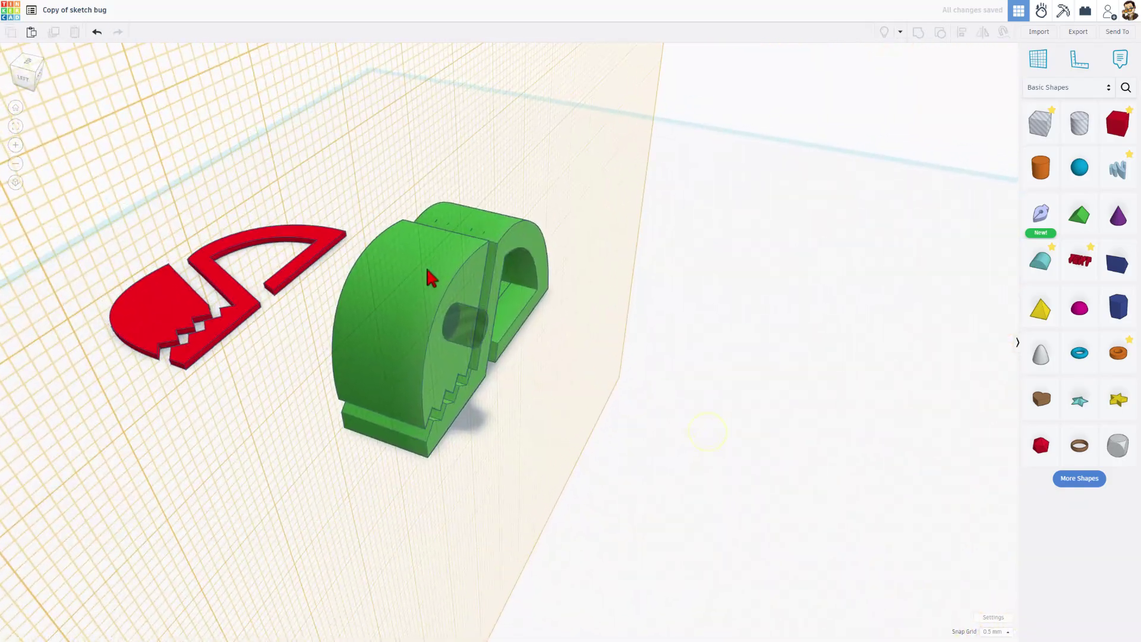
key("w")
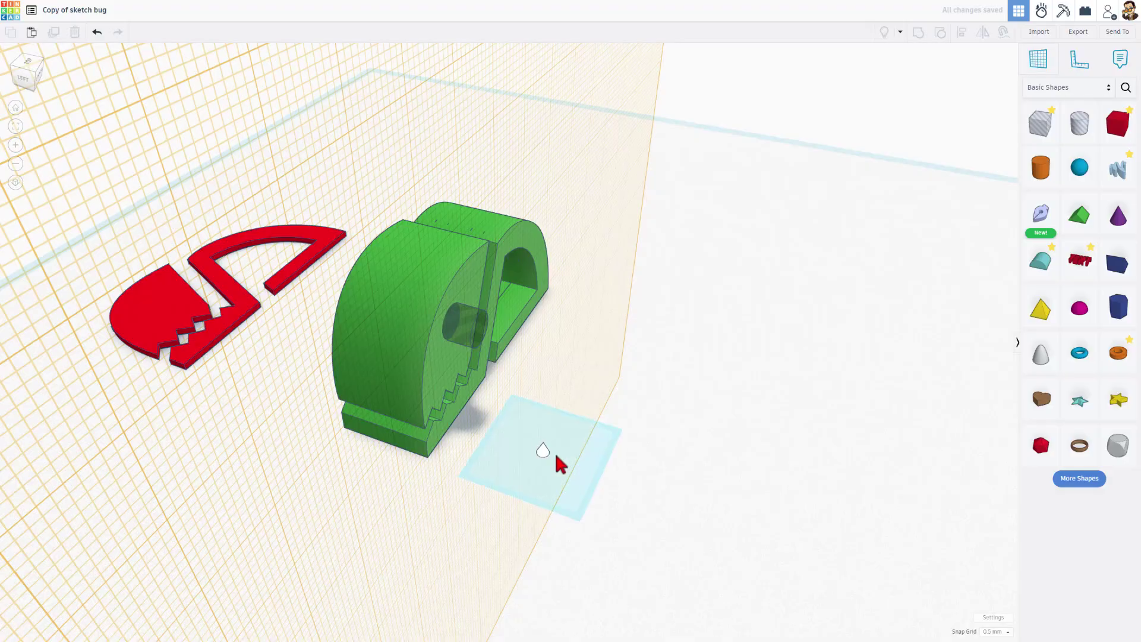
left_click(499, 458)
right_click_drag(624, 466, 557, 397)
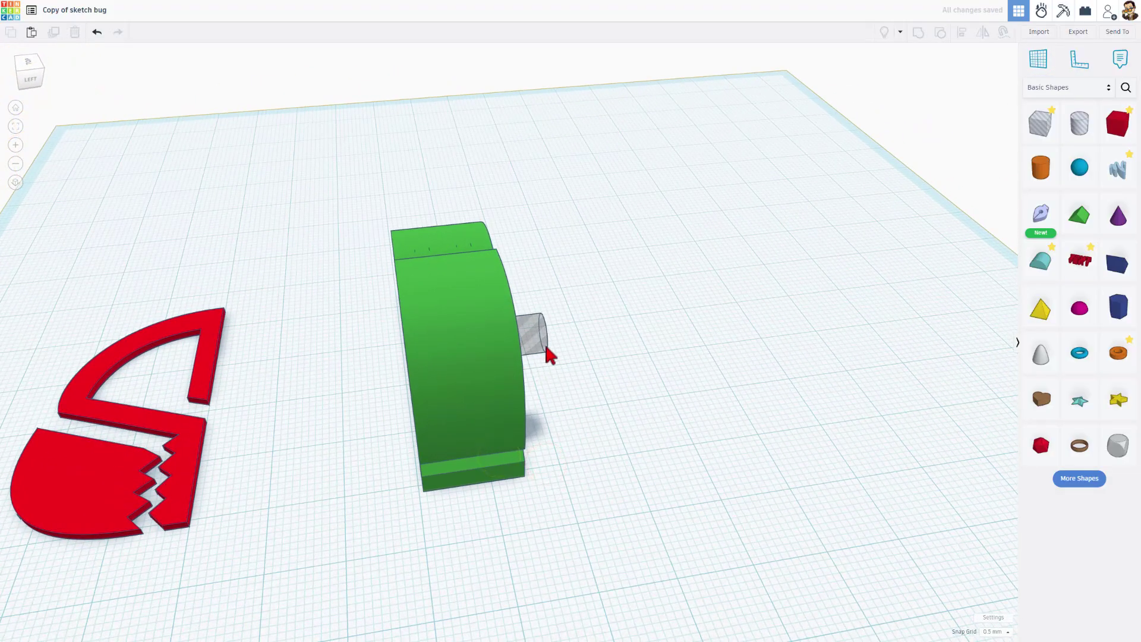
right_click_drag(544, 345, 502, 331)
left_click(502, 329)
key("ctrl+d")
scroll(613, 409, "up", 2)
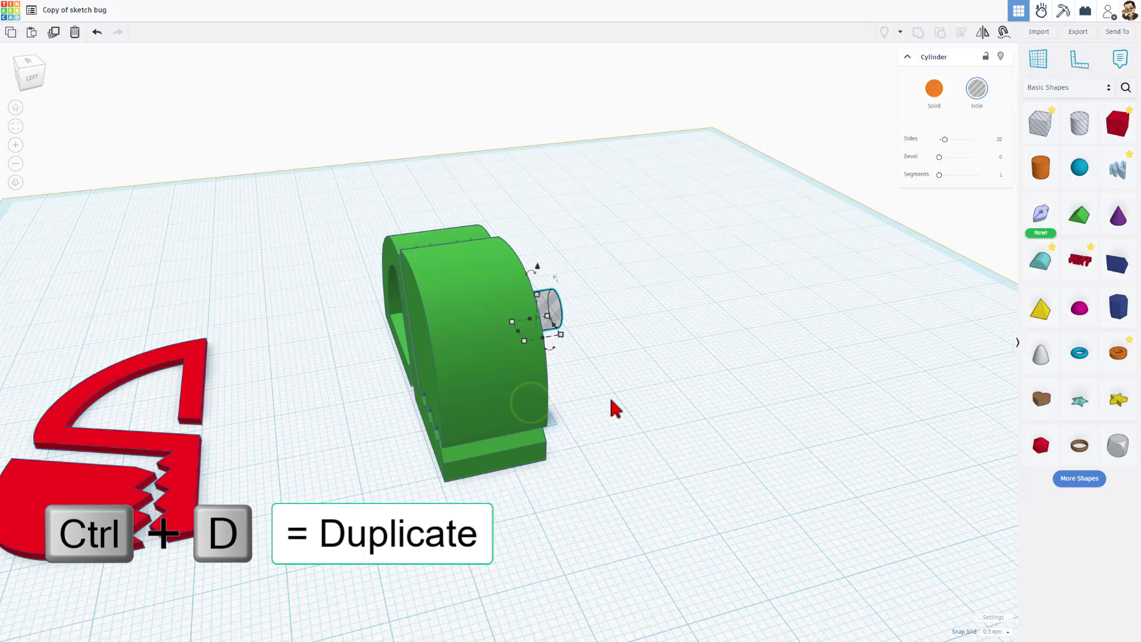
Drop the duplicate hole onto the opposite face of the bug's head
key("w")
right_click_drag(611, 398, 663, 397)
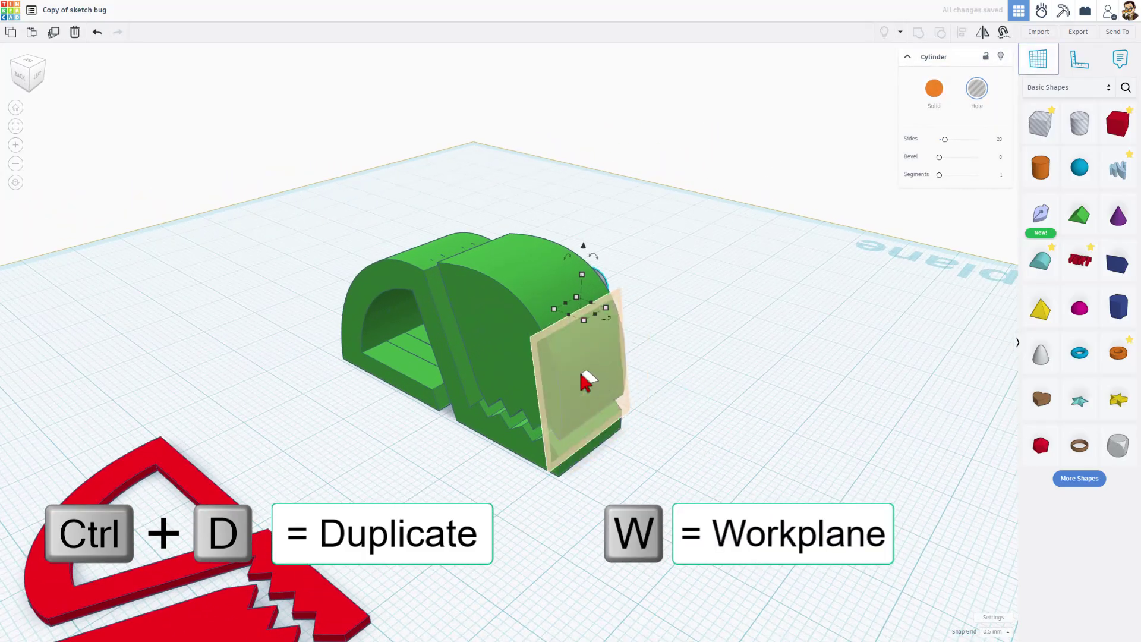
left_click(521, 349)
key("d")
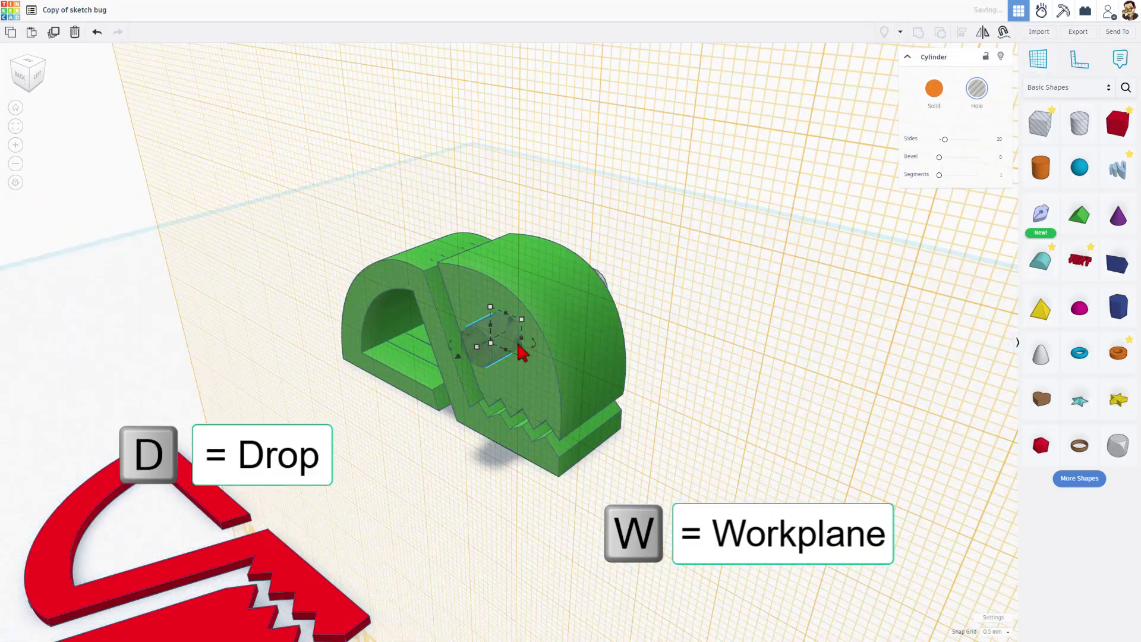
right_click_drag(686, 375, 331, 347)
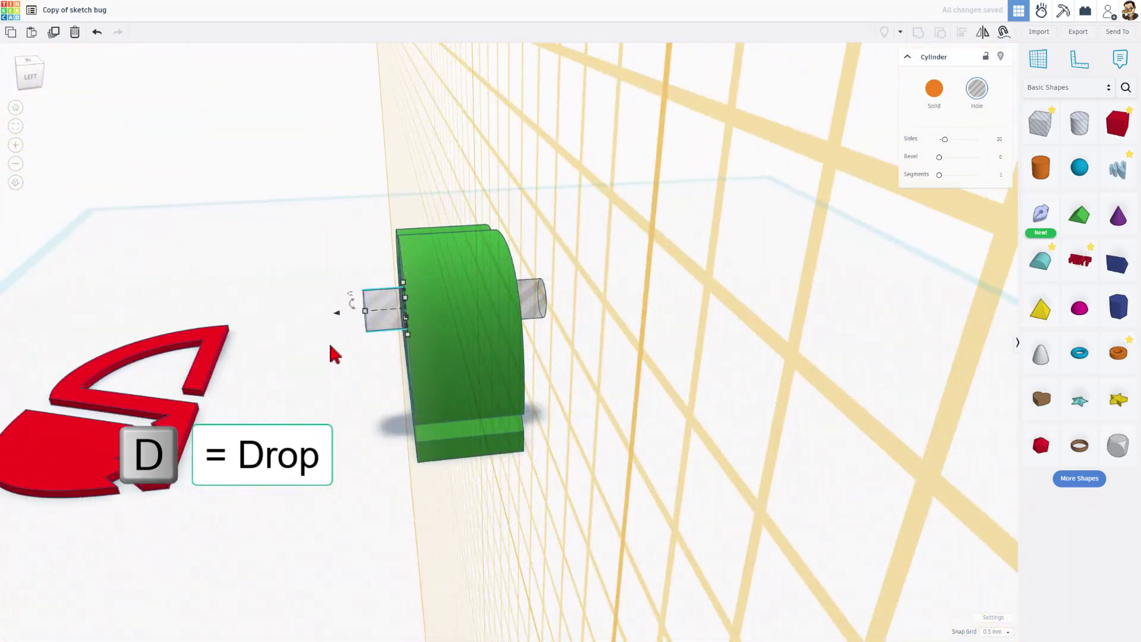
left_click(394, 333)
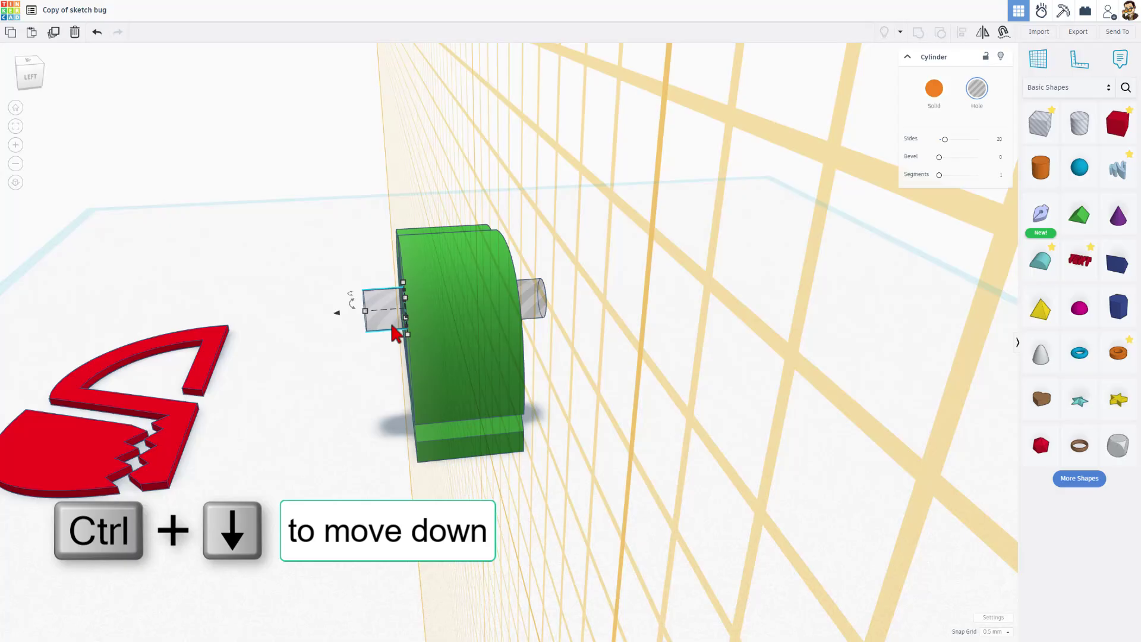
left_click(319, 392)
right_click_drag(364, 390, 340, 404)
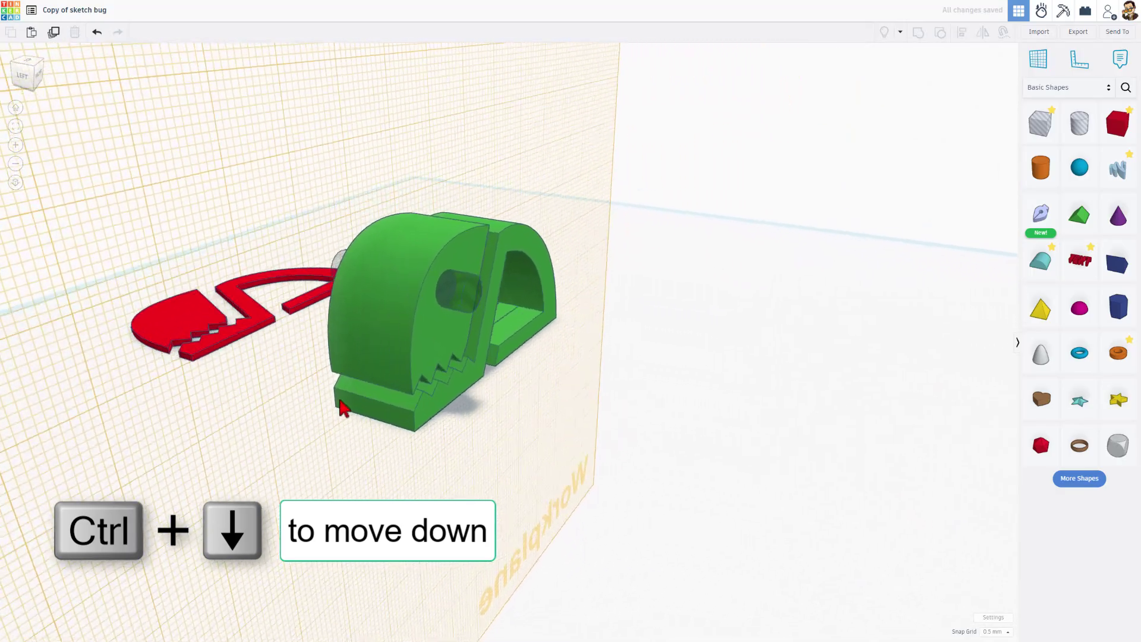
Place a small cone on top of the bug's head as the first antenna
left_click(344, 409)
key("f")
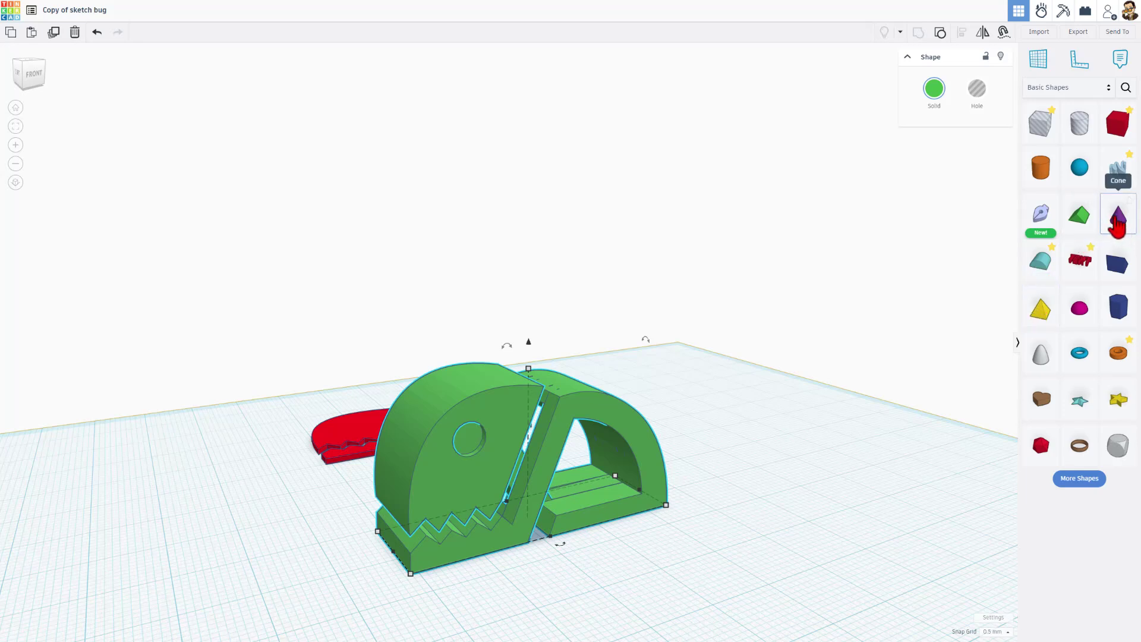
left_click_drag(1118, 233, 500, 380)
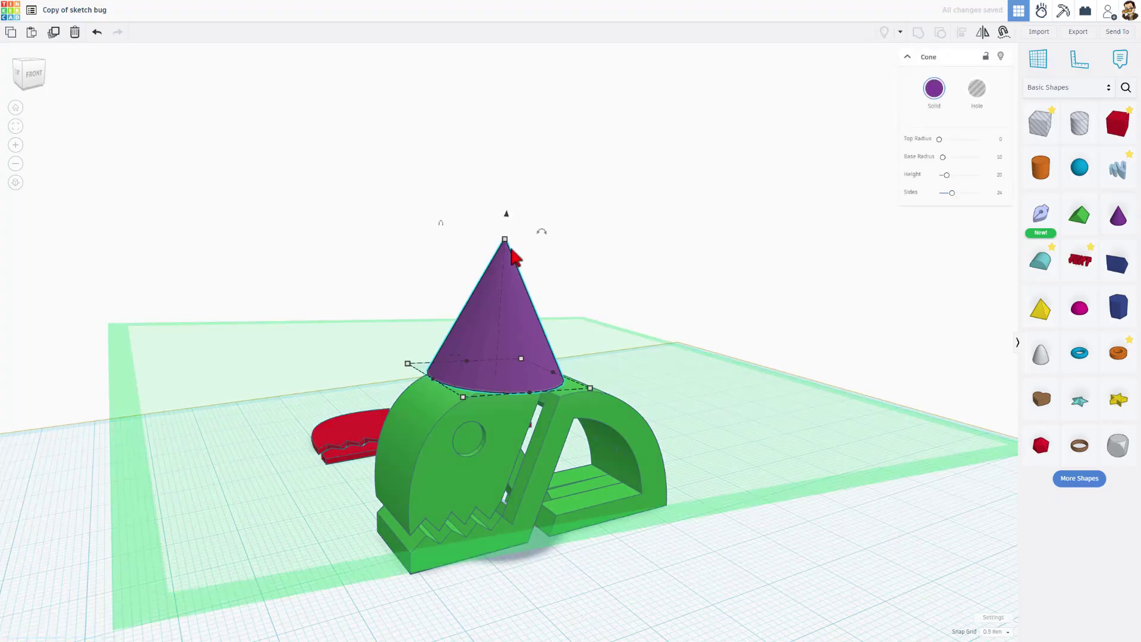
left_click_drag(504, 240, 505, 354, "shift")
scroll(502, 438, "up", 5)
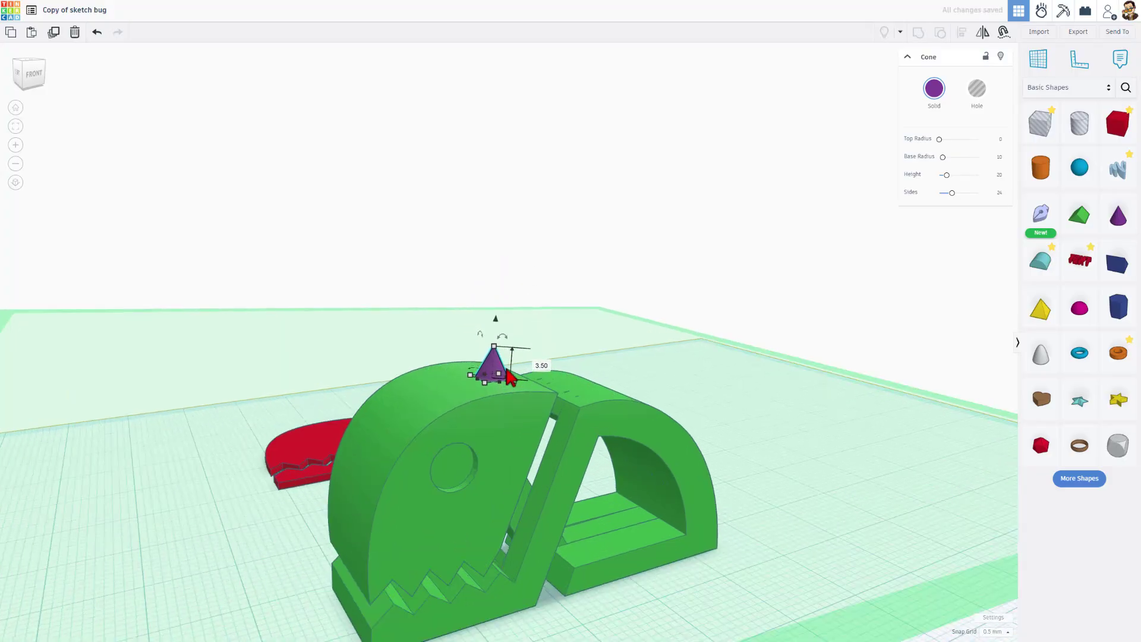
right_click_drag(440, 400, 342, 421)
left_click_drag(341, 421, 306, 384)
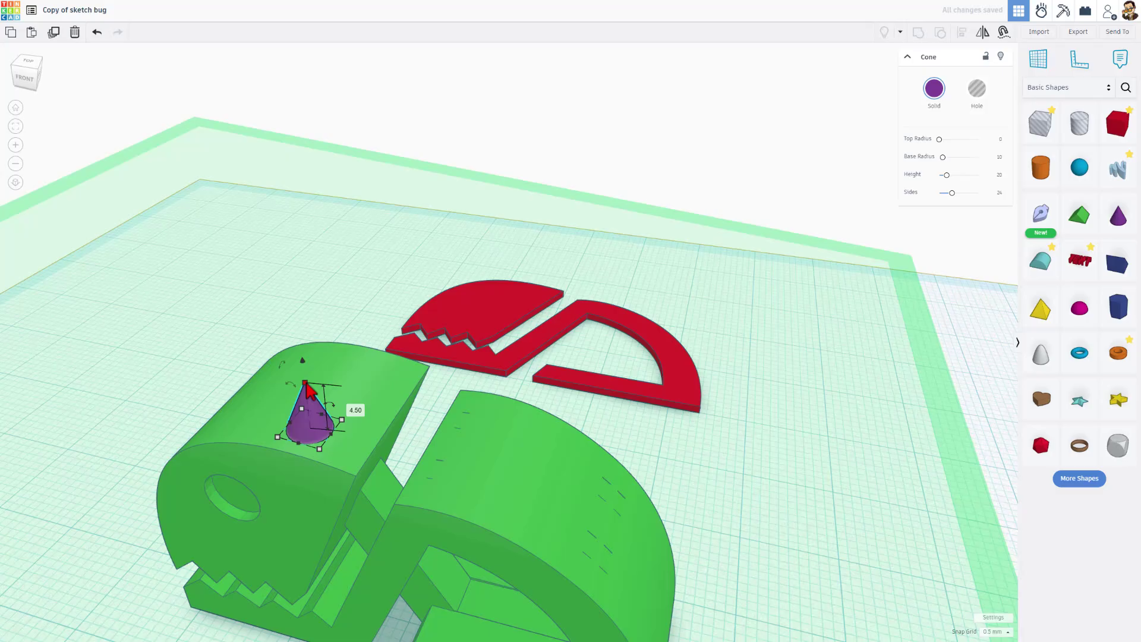
key("ctrl+Down")
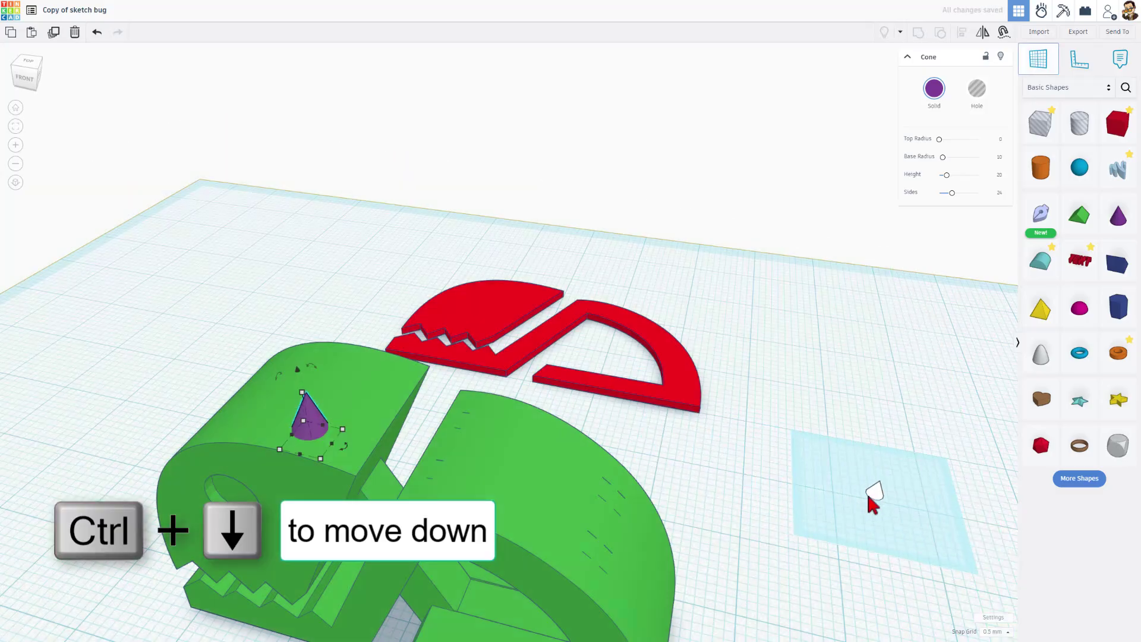
Duplicate the cone and shift the copy along the head for a second antenna
right_click_drag(865, 497, 383, 287)
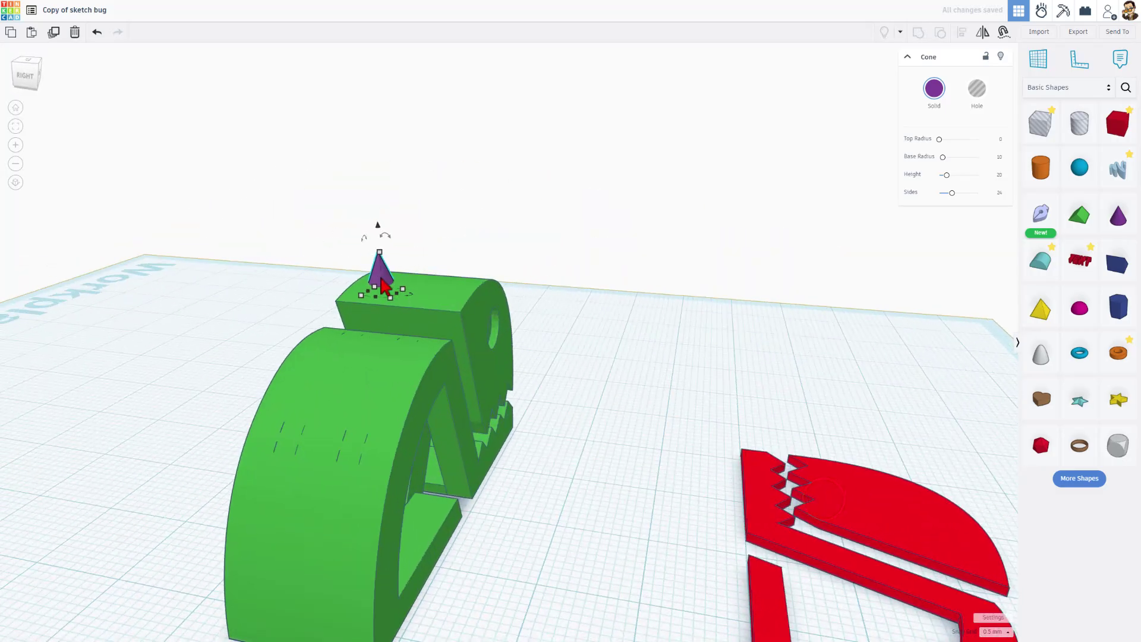
key("ctrl+d")
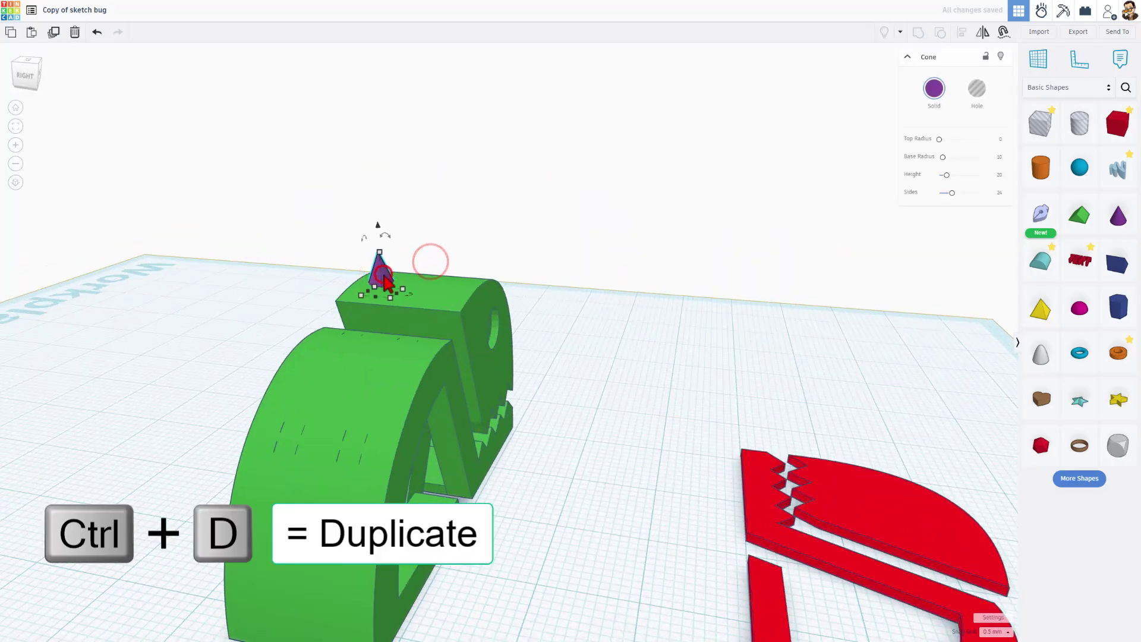
key("shift+Right")
key("shift+Right")
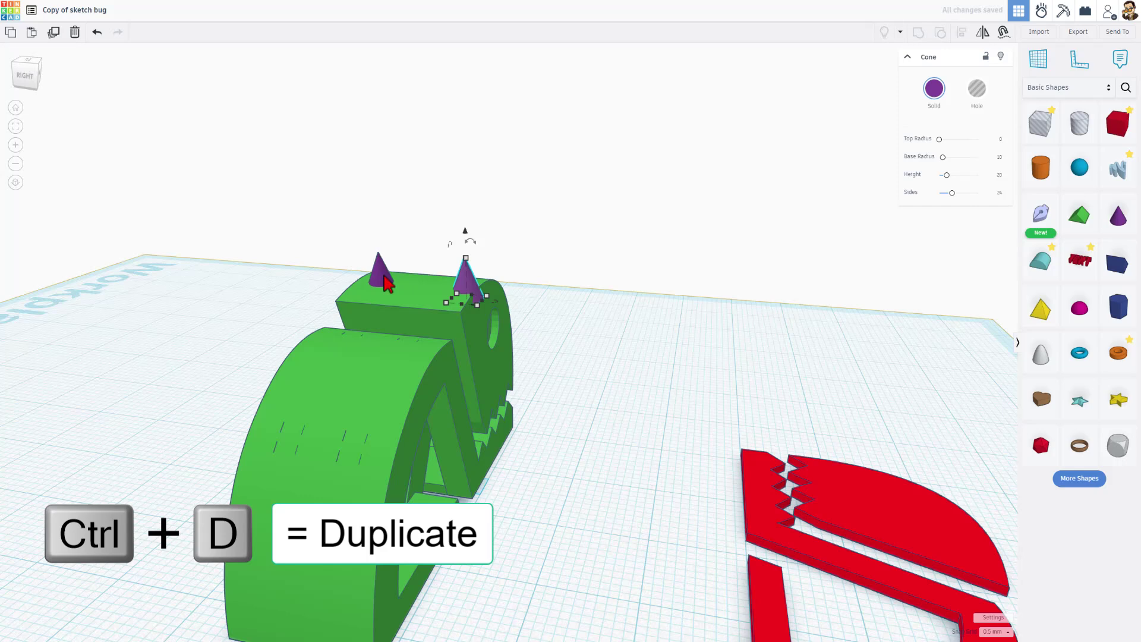
key("Left")
key("Left")
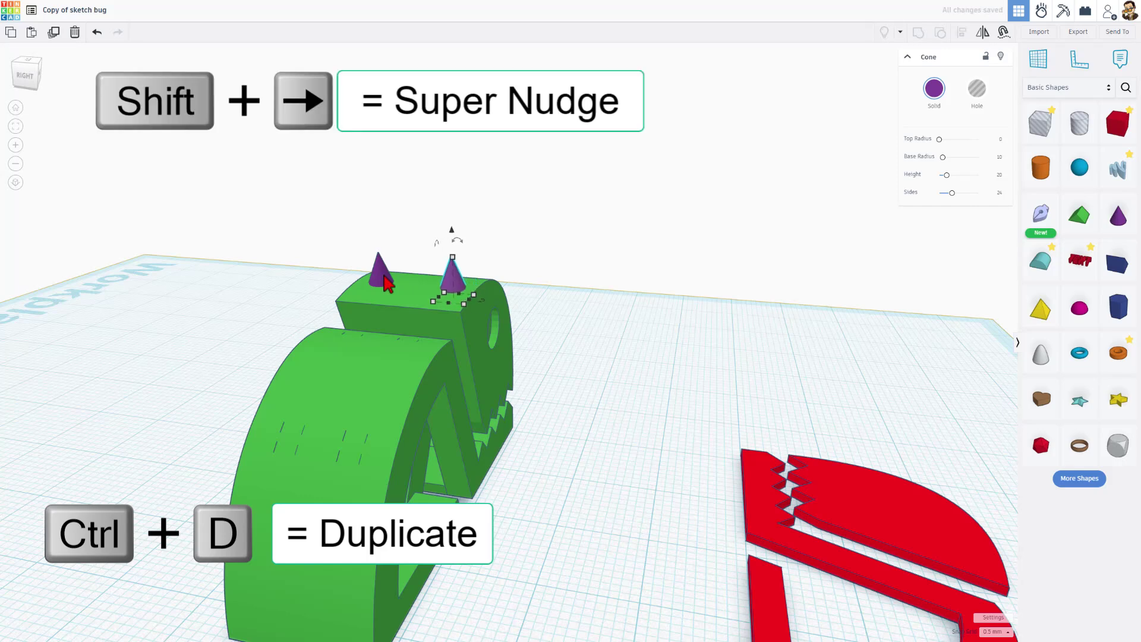
left_click(383, 280, "shift")
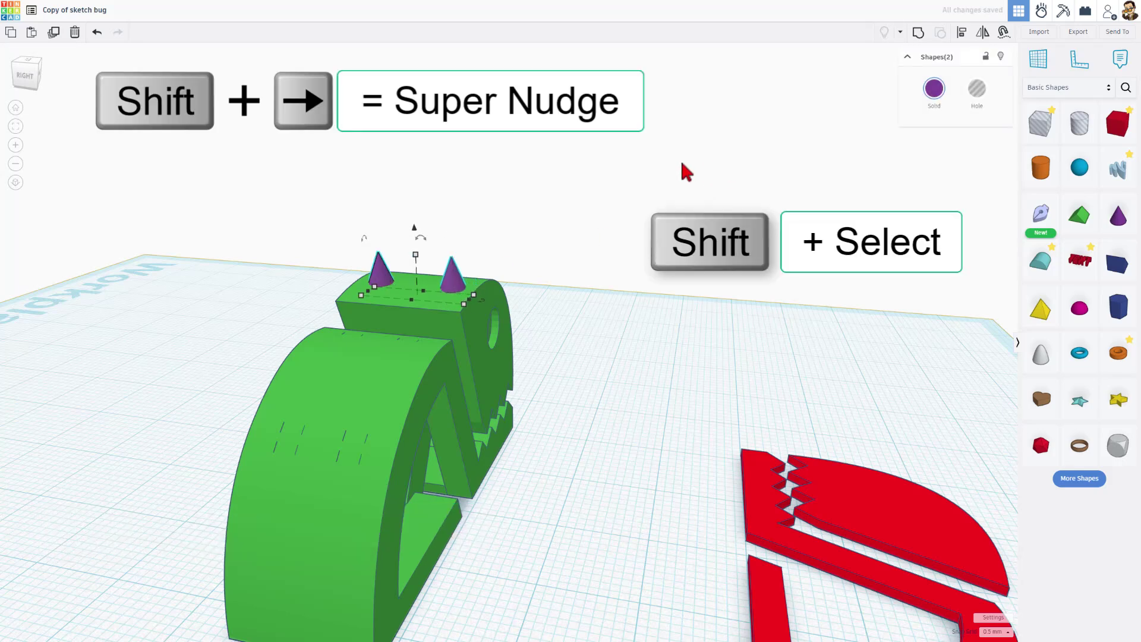
Select the bug body with both cones and bring up the alignment handles
left_click(567, 199)
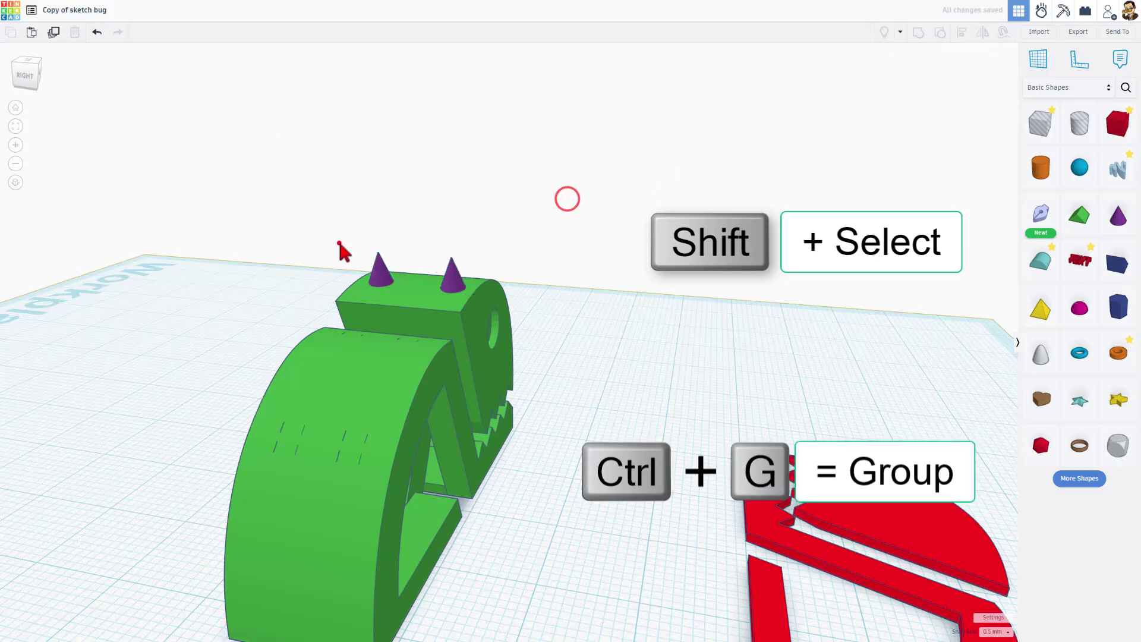
left_click_drag(339, 243, 466, 313)
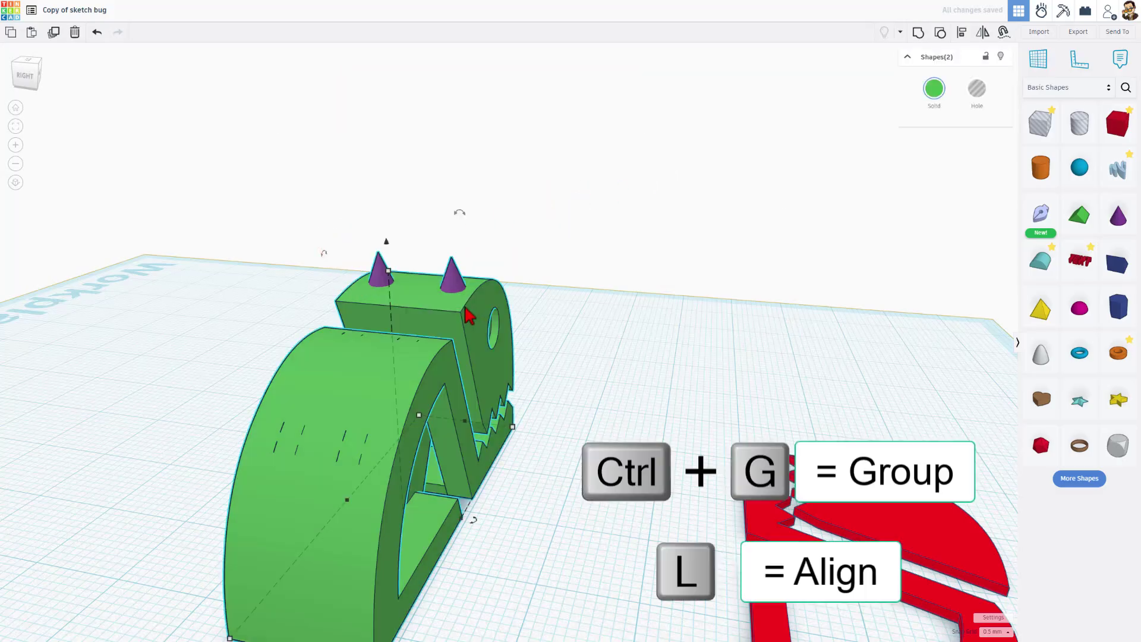
scroll(454, 324, "down", 3)
right_click_drag(459, 334, 401, 416)
left_click(421, 424)
key("l")
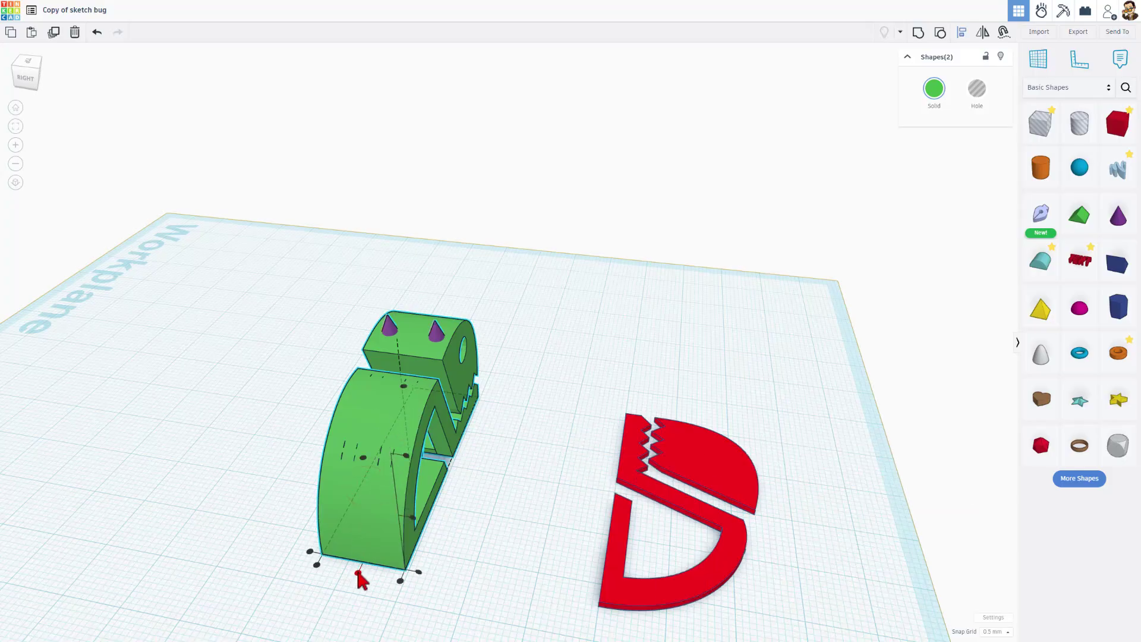
left_click(252, 392)
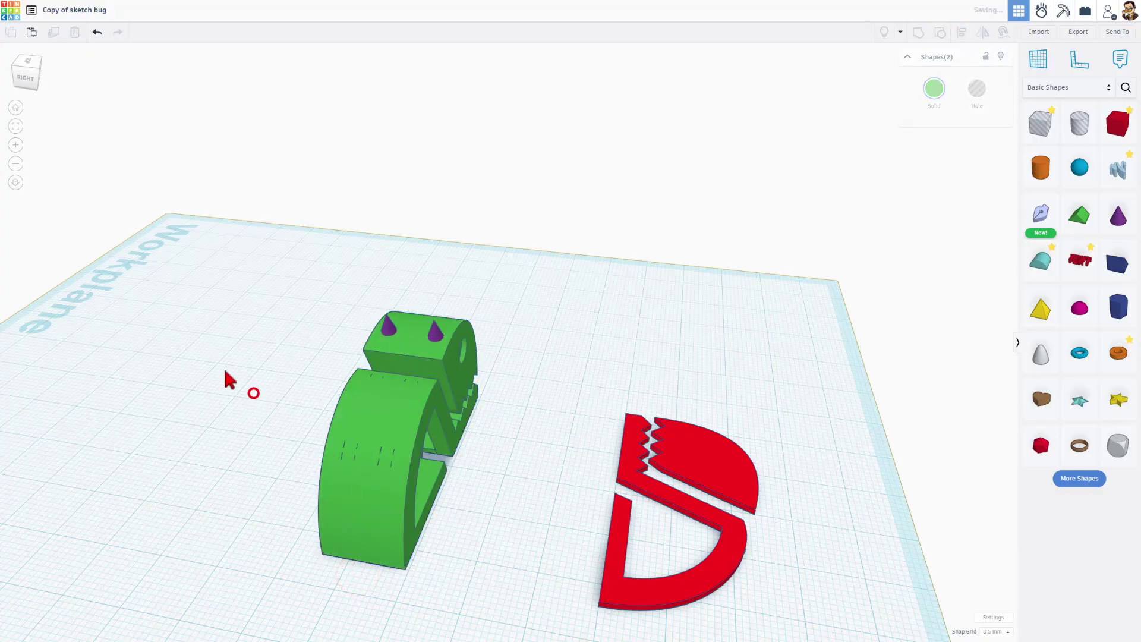
Drop both green bug parts and rotate them -90° to lie flat
right_click_drag(224, 367, 297, 342)
left_click_drag(280, 352, 367, 449)
key("d")
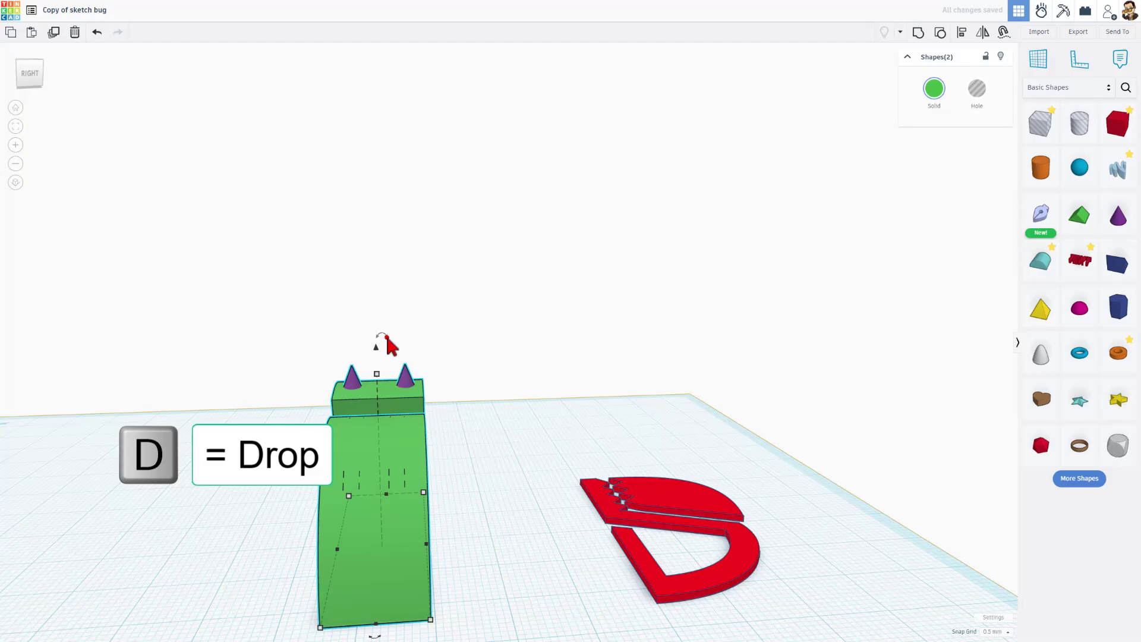
left_click_drag(384, 336, 425, 434)
left_click(494, 507)
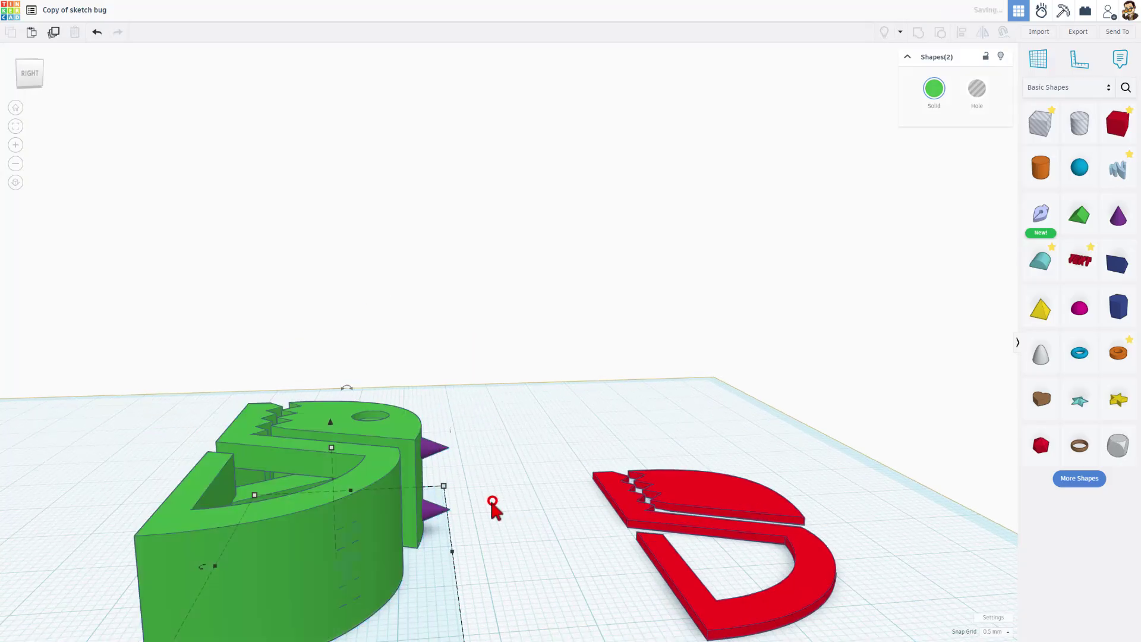
Inspect the flattened bug from several angles and bring a Heart shape onto it
scroll(464, 541, "up", 5)
right_click_drag(389, 516, 384, 475)
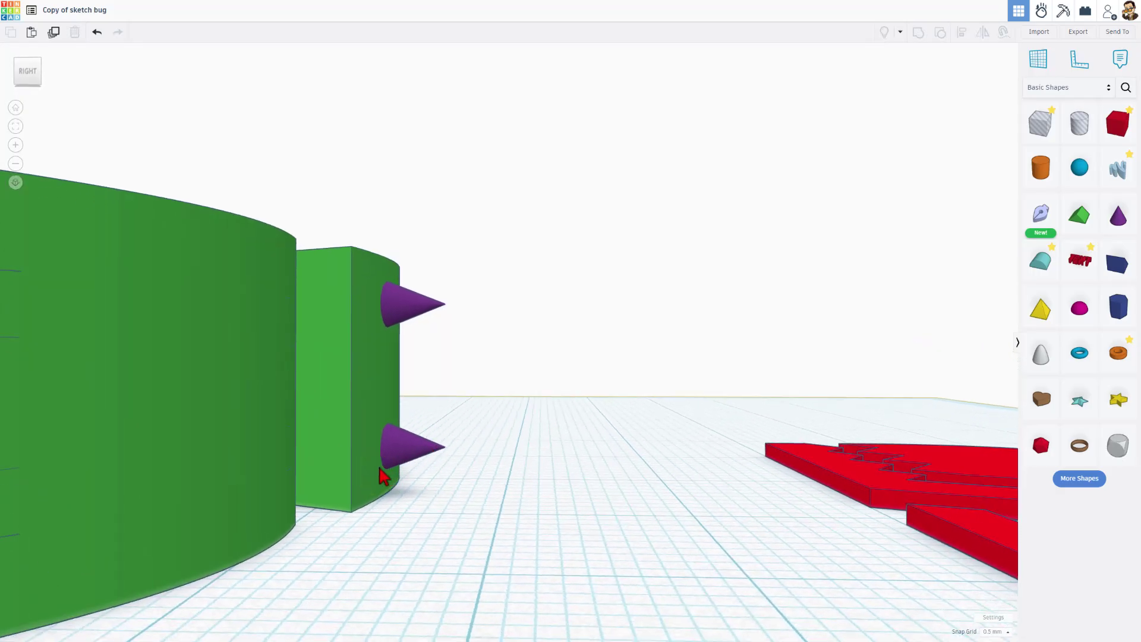
right_click_drag(338, 360, 150, 211)
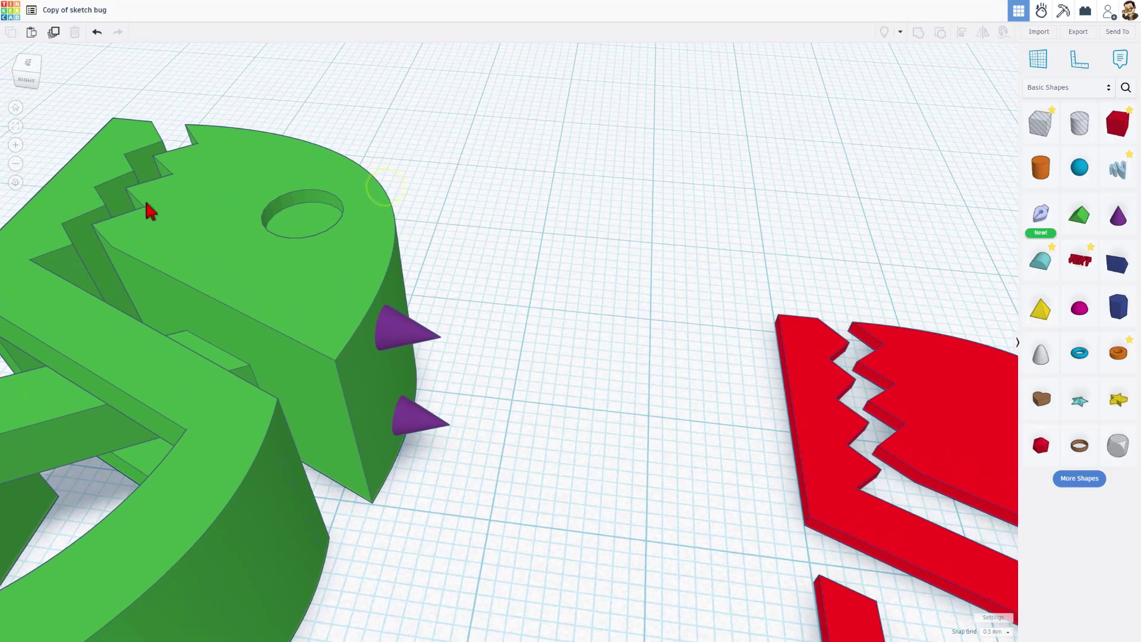
scroll(181, 219, "down", 10)
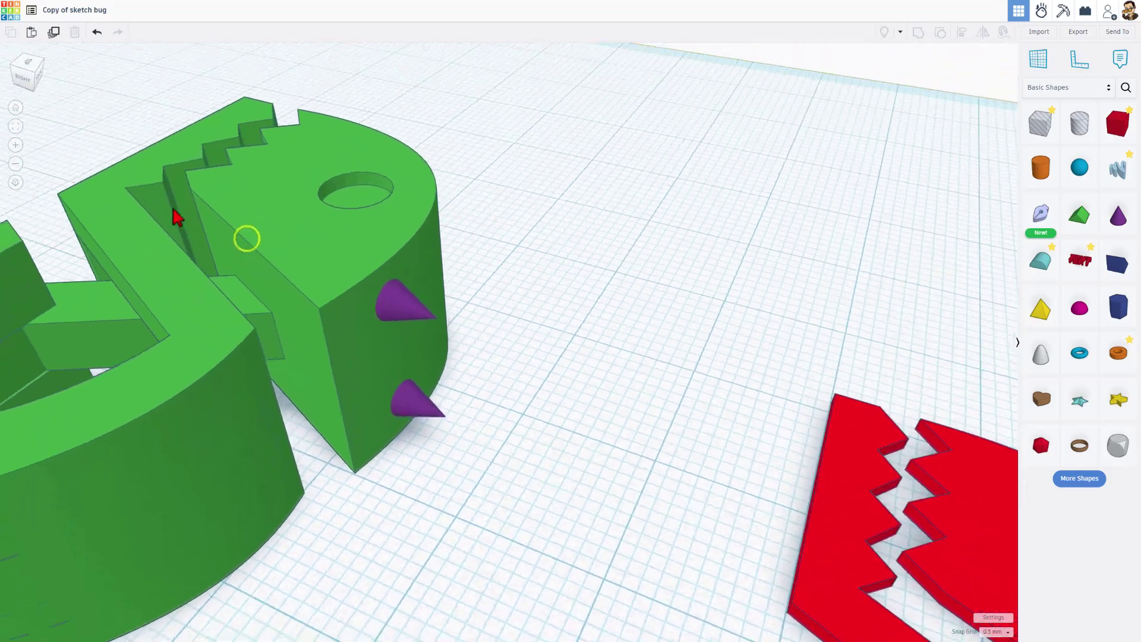
right_click_drag(184, 219, 1043, 428)
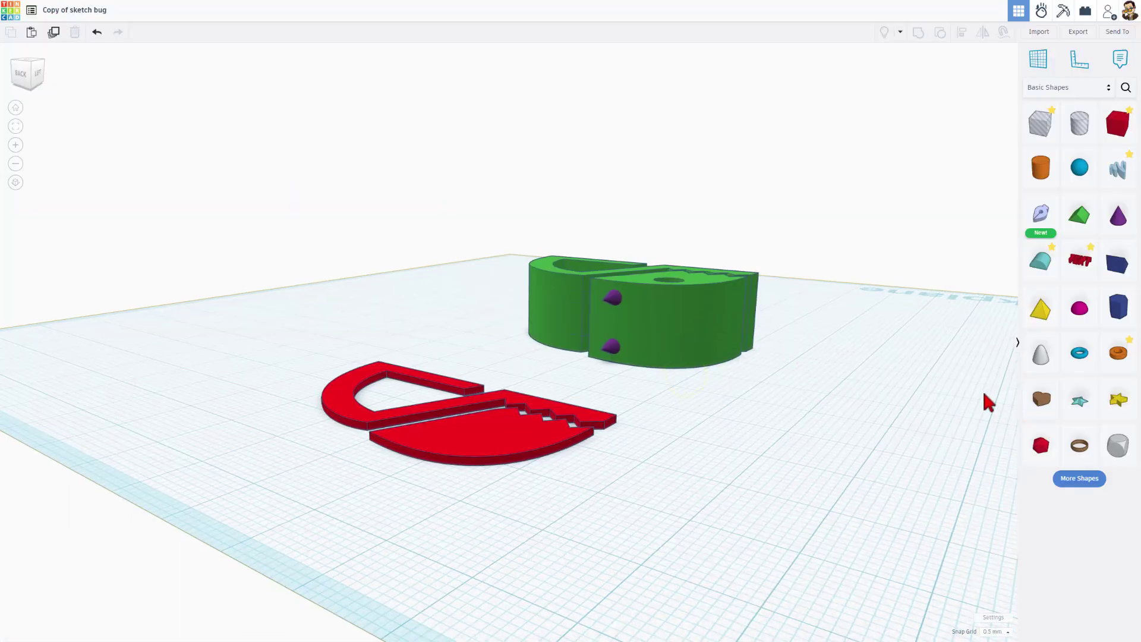
left_click_drag(1045, 407, 699, 331)
Shrink the heart on the bug's surface and turn it into a hole
key("c")
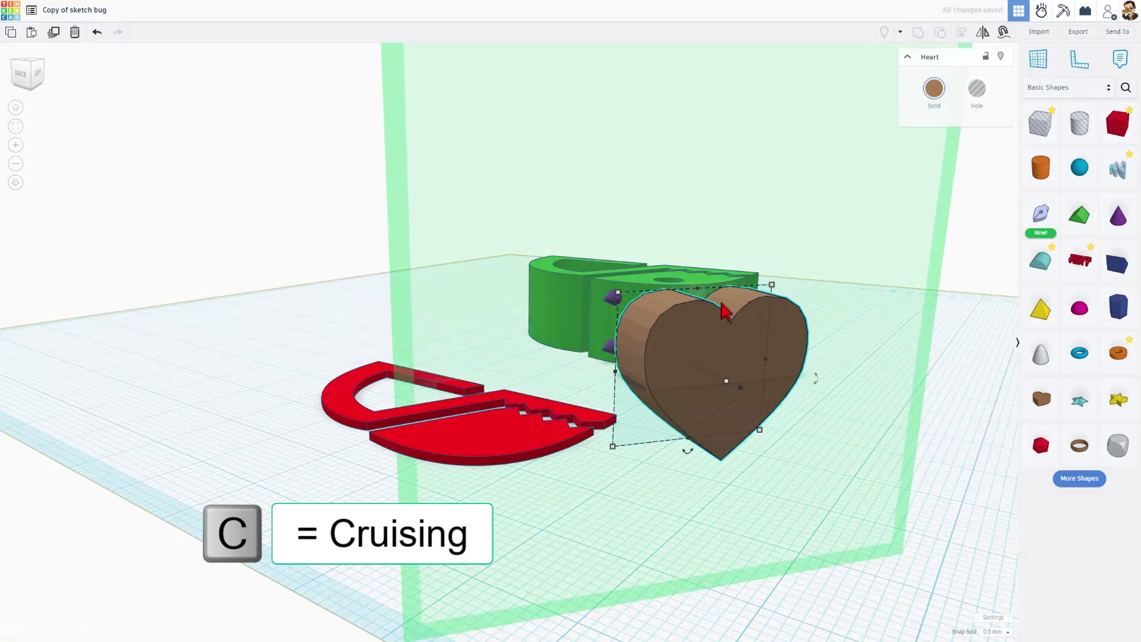
left_click_drag(760, 433, 742, 335, "shift")
scroll(698, 327, "up", 2)
left_click(977, 89)
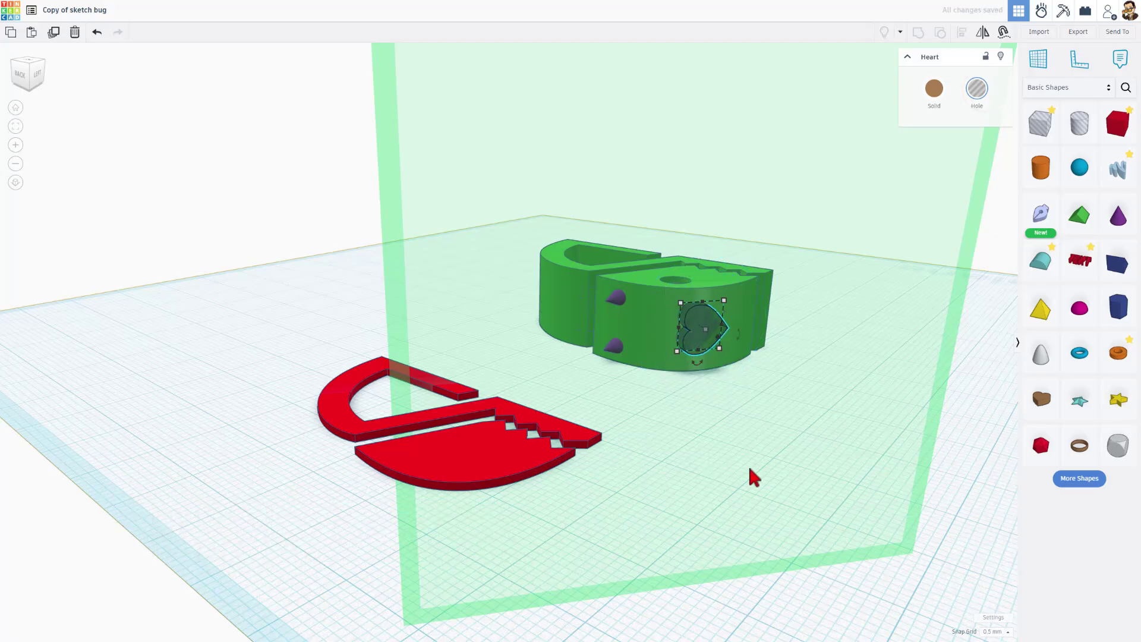
Centre the heart hole on the green body and group them to engrave it
key("w")
left_click(773, 417)
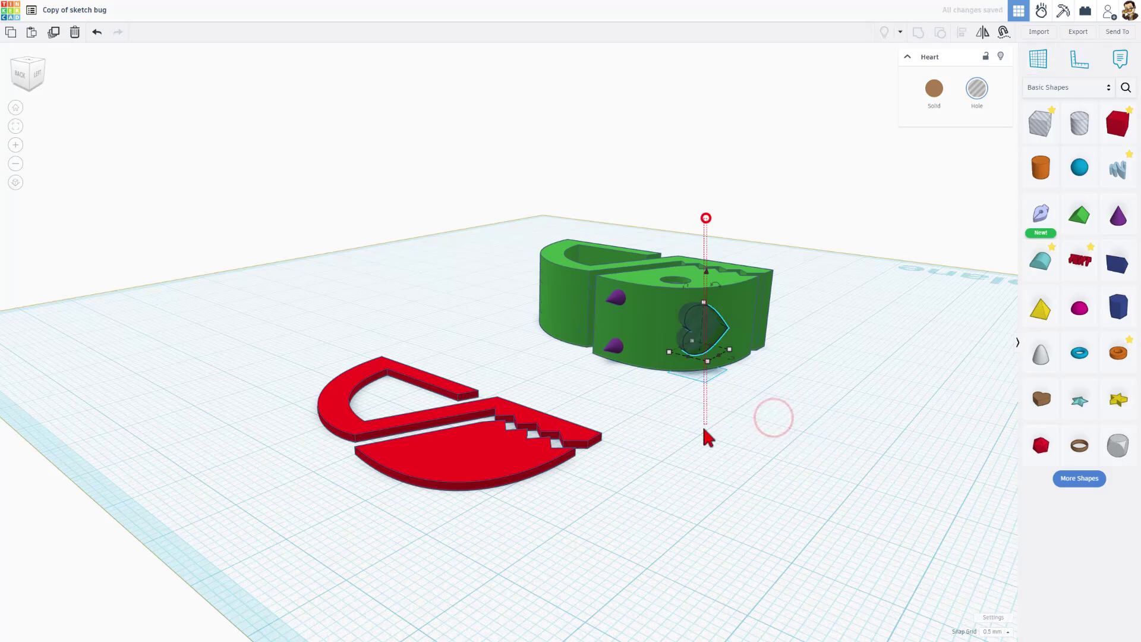
key("l")
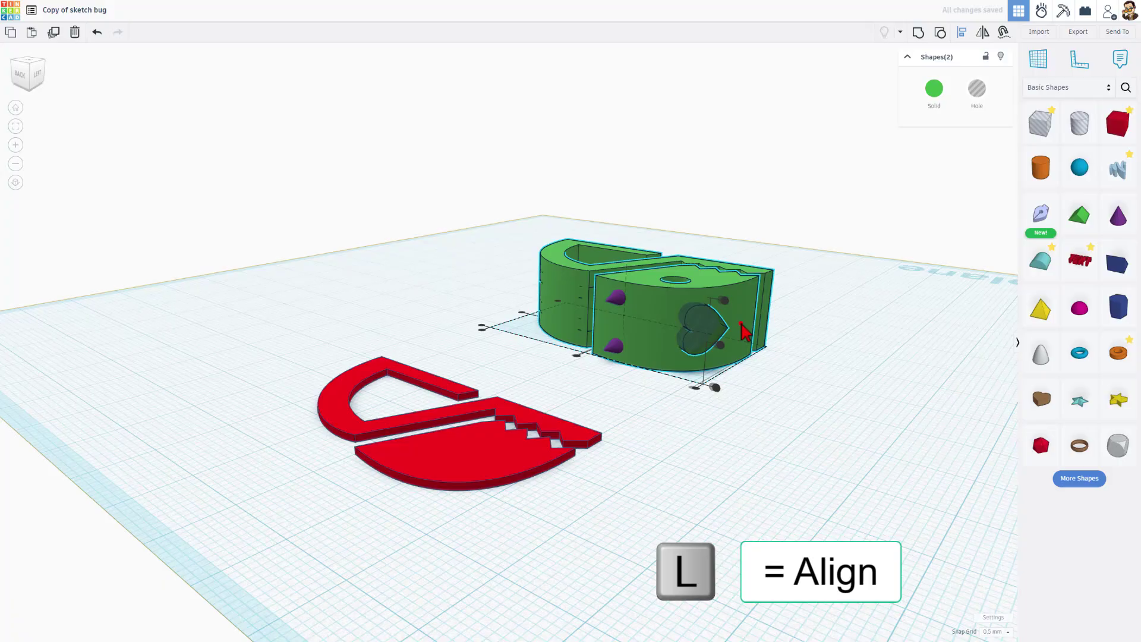
left_click(719, 354)
mouse_move(741, 390)
right_mouse_down()
mouse_move(787, 385)
mouse_move(752, 380)
right_mouse_up()
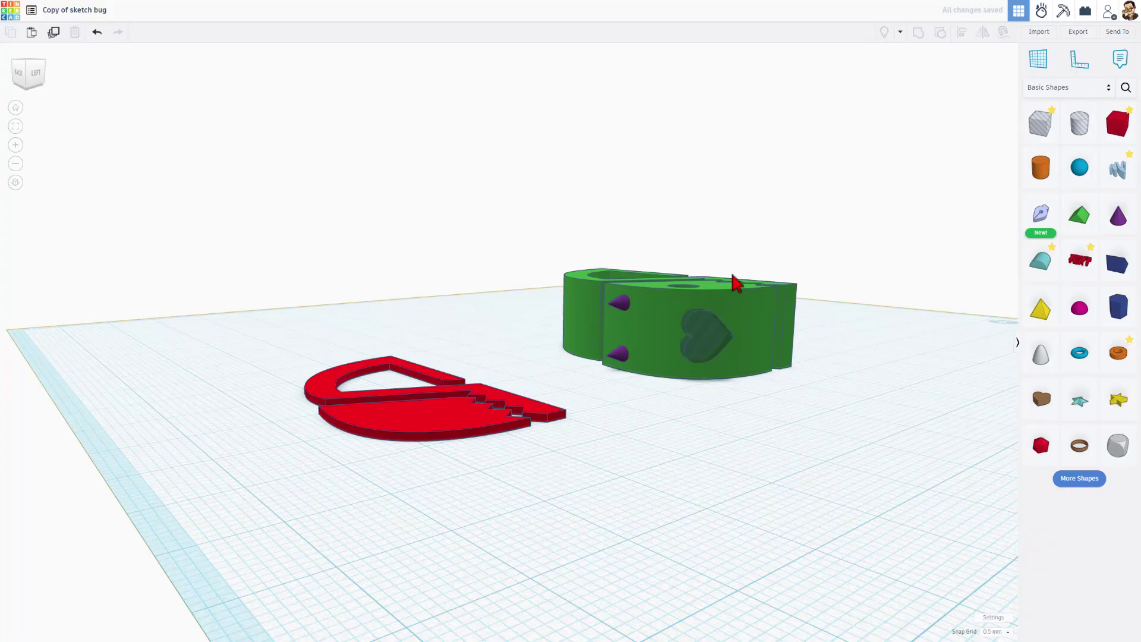
left_click_drag(732, 275, 700, 366)
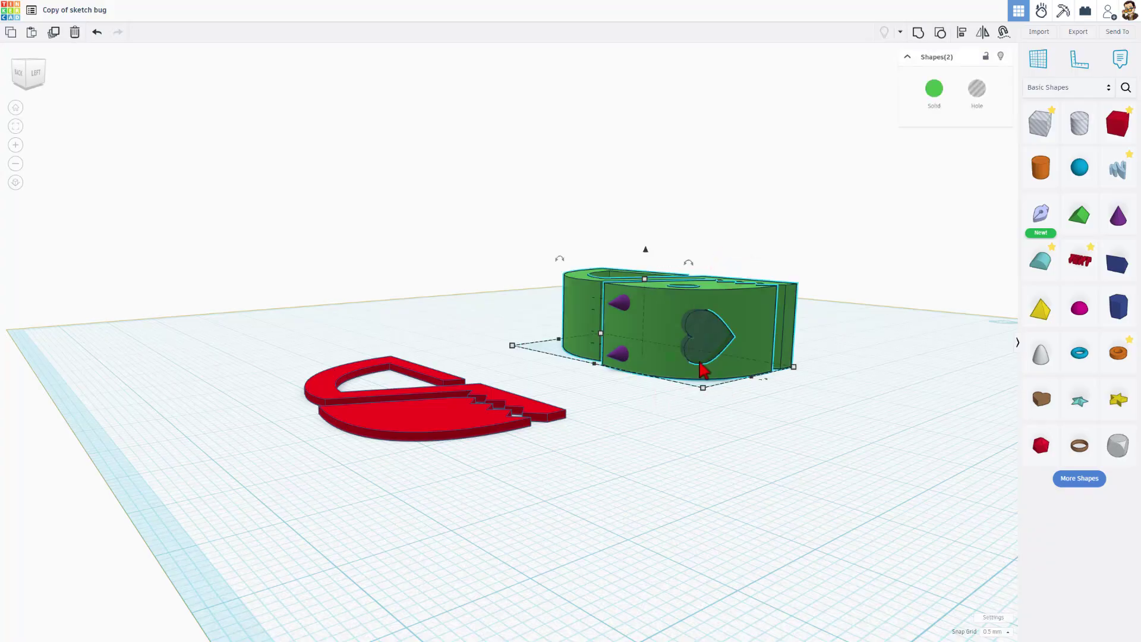
key("ctrl+g")
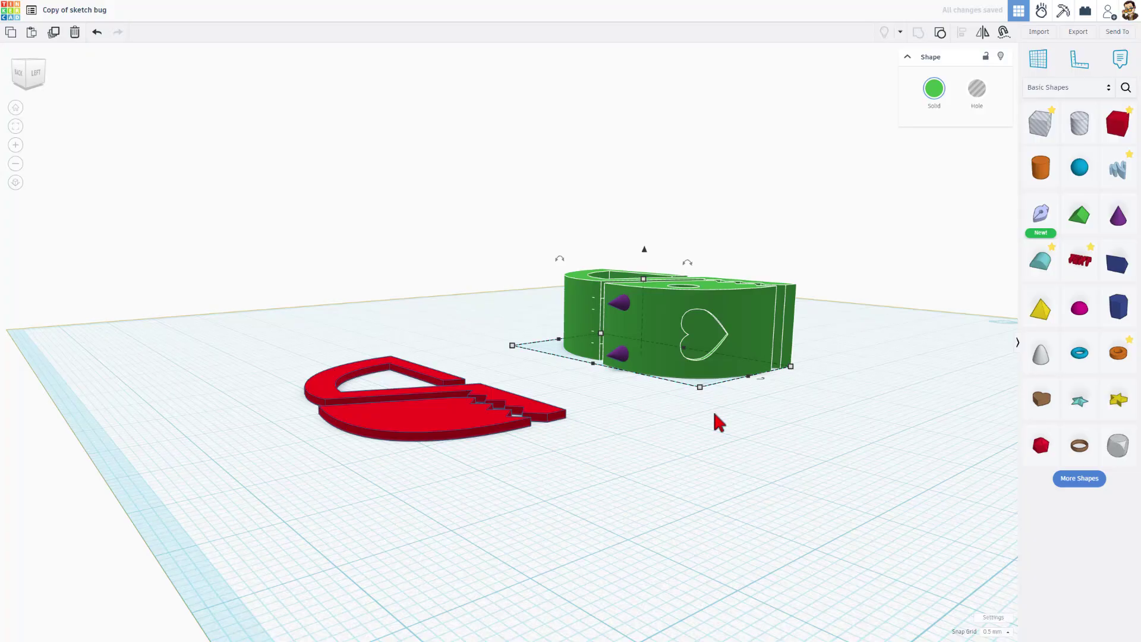
mouse_move(729, 416)
right_mouse_down()
mouse_move(464, 405)
mouse_move(479, 427)
mouse_move(690, 449)
mouse_move(767, 428)
mouse_move(701, 438)
mouse_move(741, 417)
mouse_move(424, 392)
right_mouse_up()
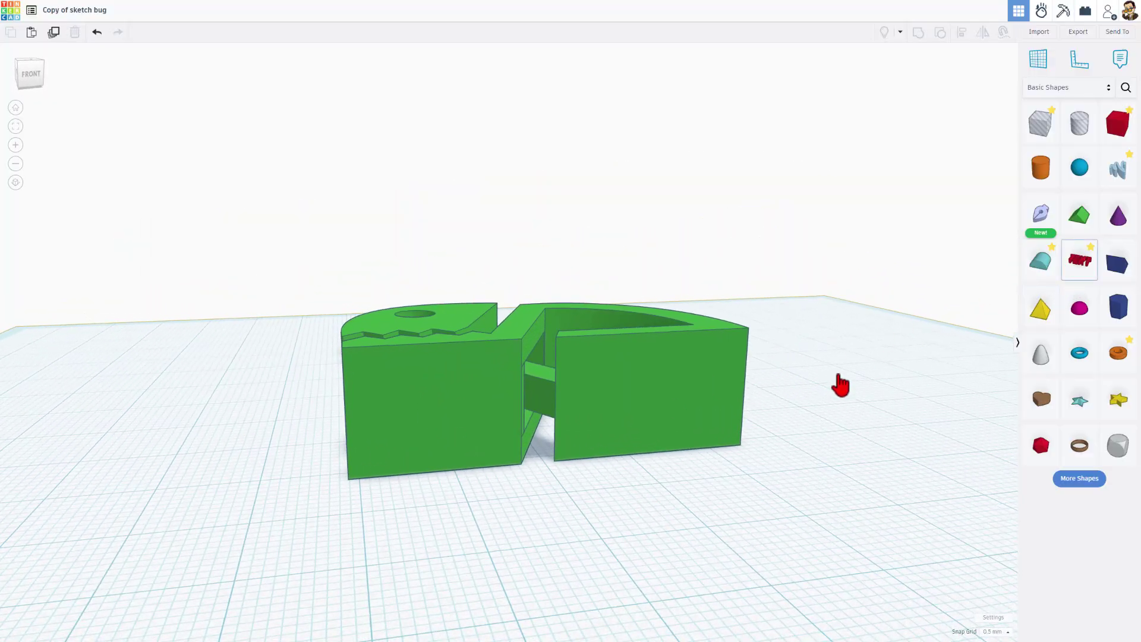
Add a text shape reading HL and make it a hole
right_click_drag(566, 484, 659, 449)
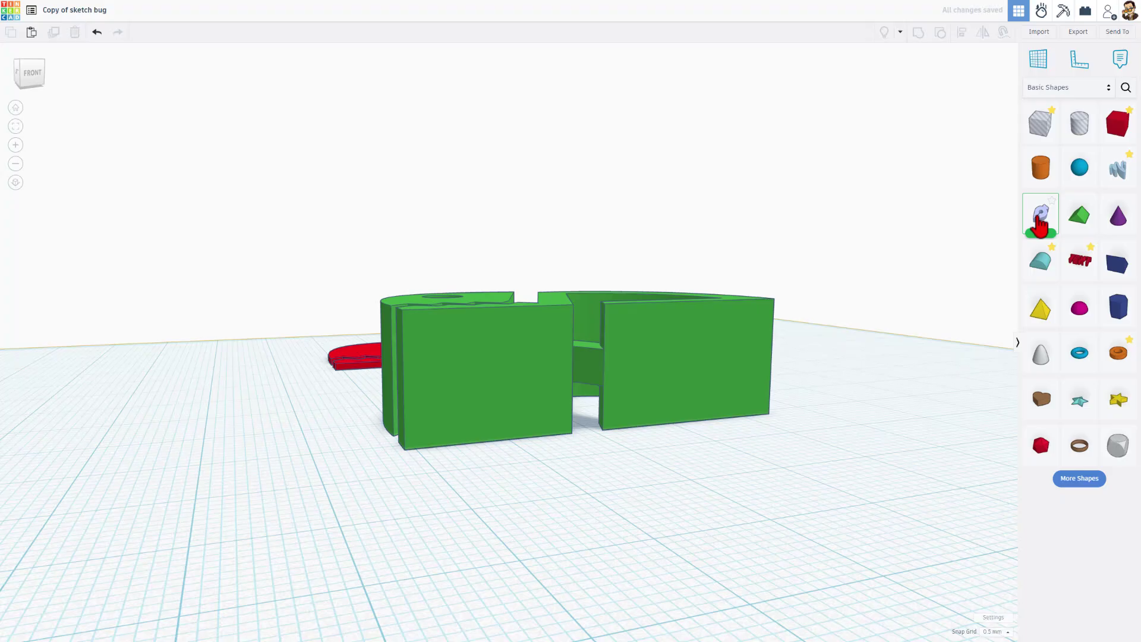
left_click_drag(1078, 260, 658, 356)
double_click(941, 139)
type("HI")
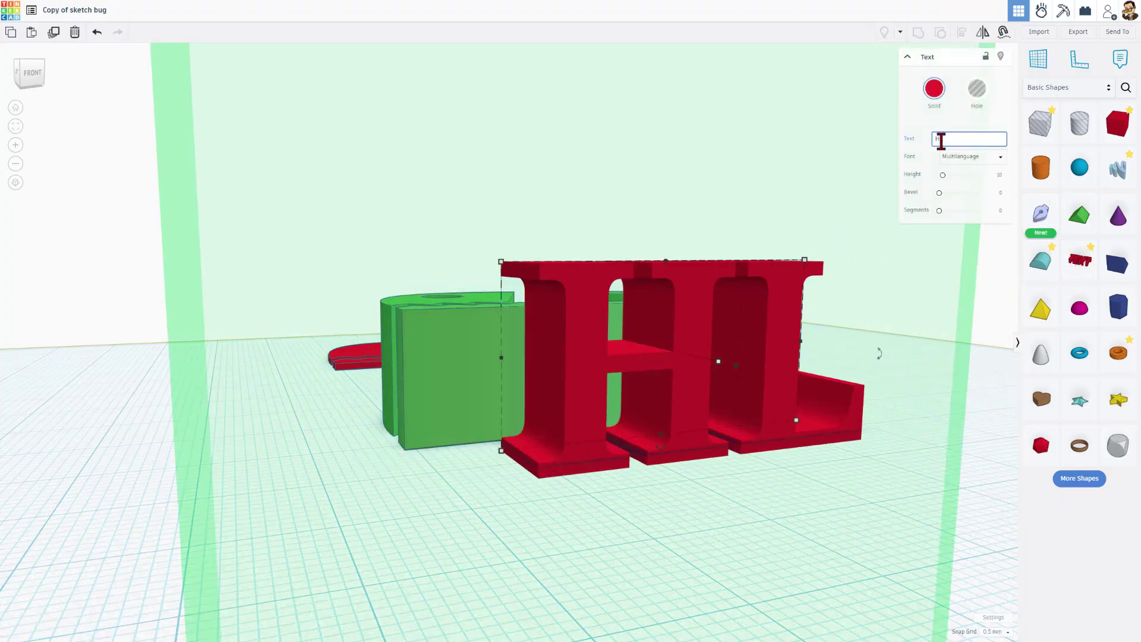
left_click(947, 156)
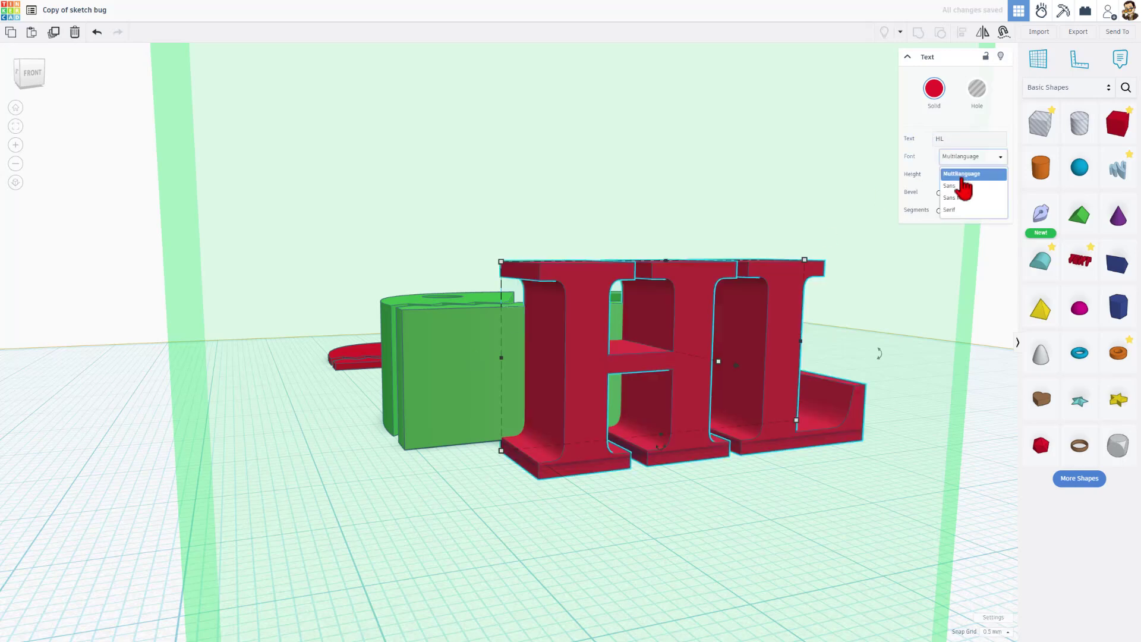
left_click(978, 95)
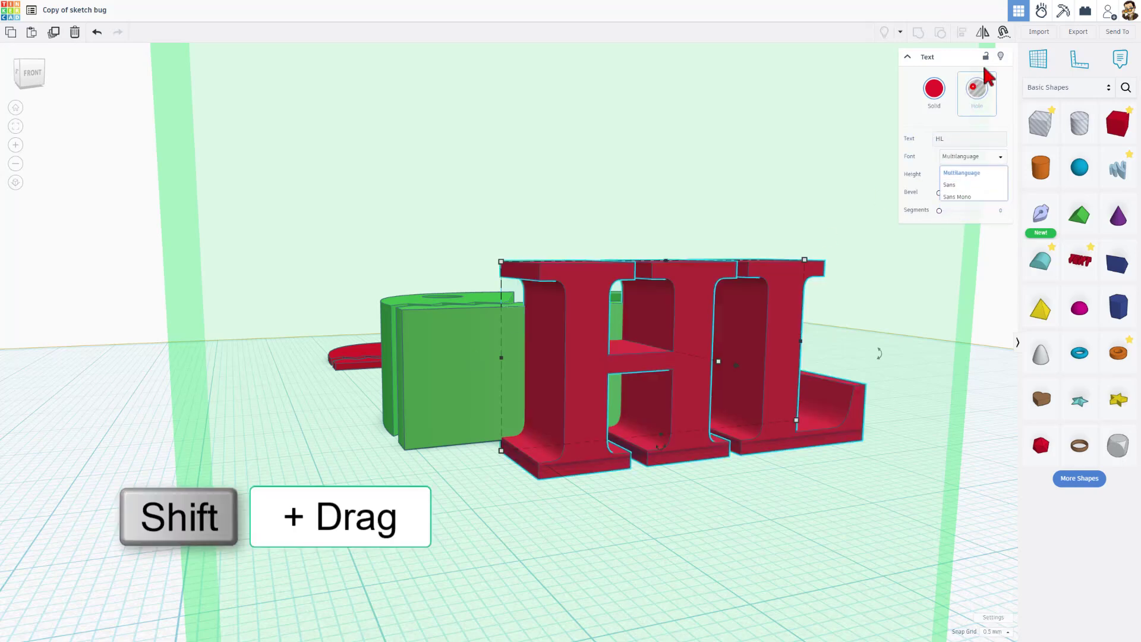
left_click(978, 92)
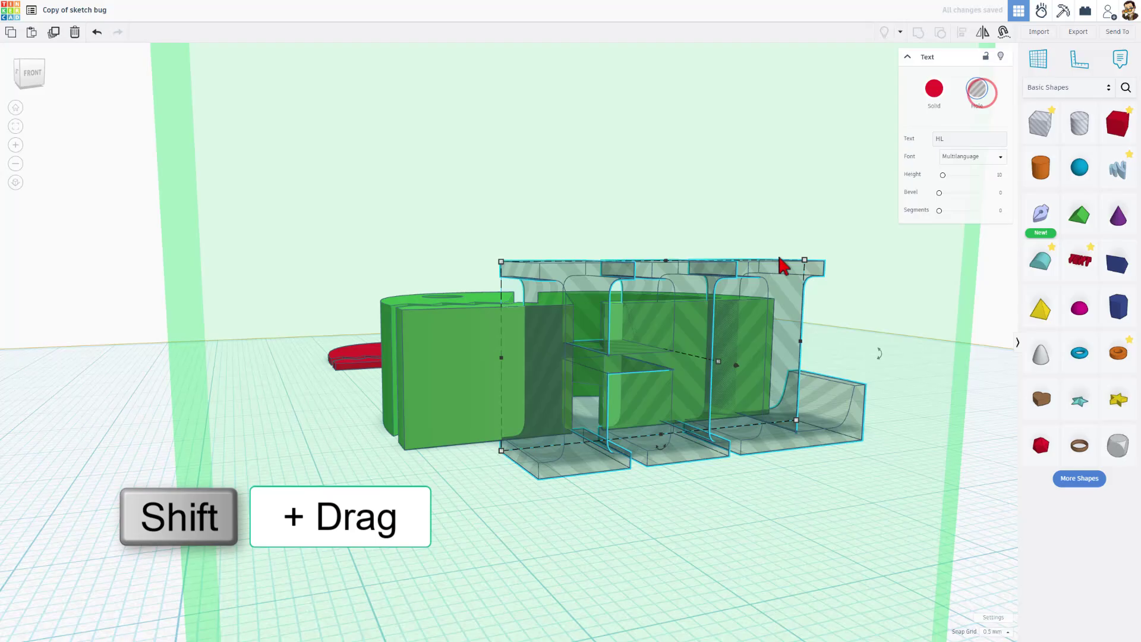
Shrink the HL hole and sink it into the left block's front face
left_click_drag(804, 261, 601, 394, "shift")
right_click_drag(529, 393, 402, 400)
left_click_drag(399, 397, 361, 441)
right_click_drag(361, 441, 400, 428)
key("ctrl+Down")
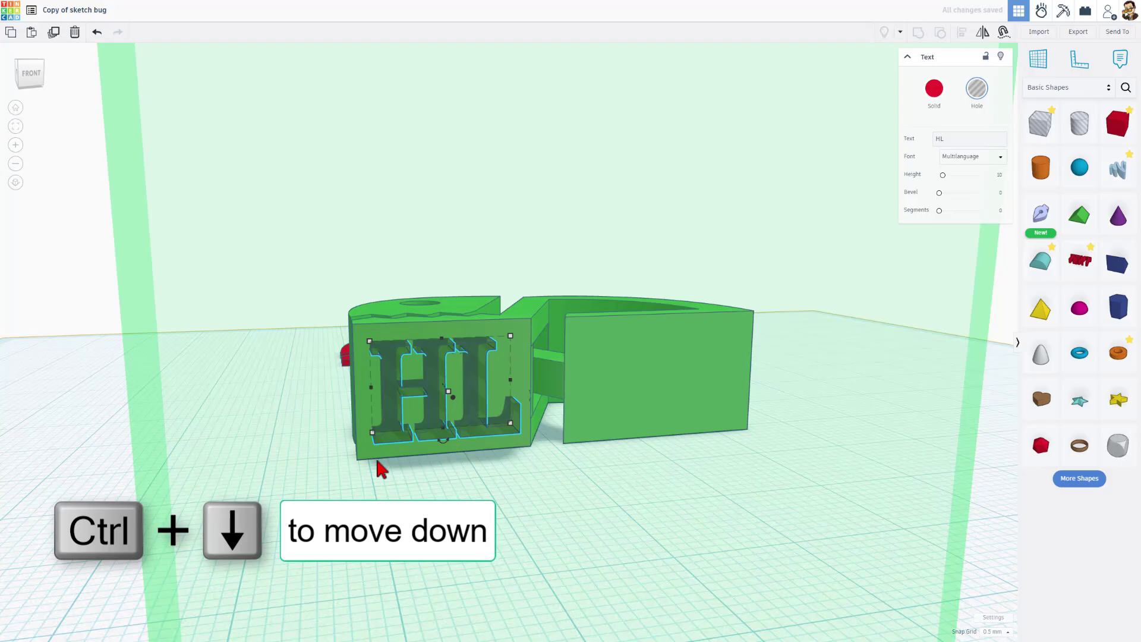
key("ctrl+Down")
key("ctrl+Down")
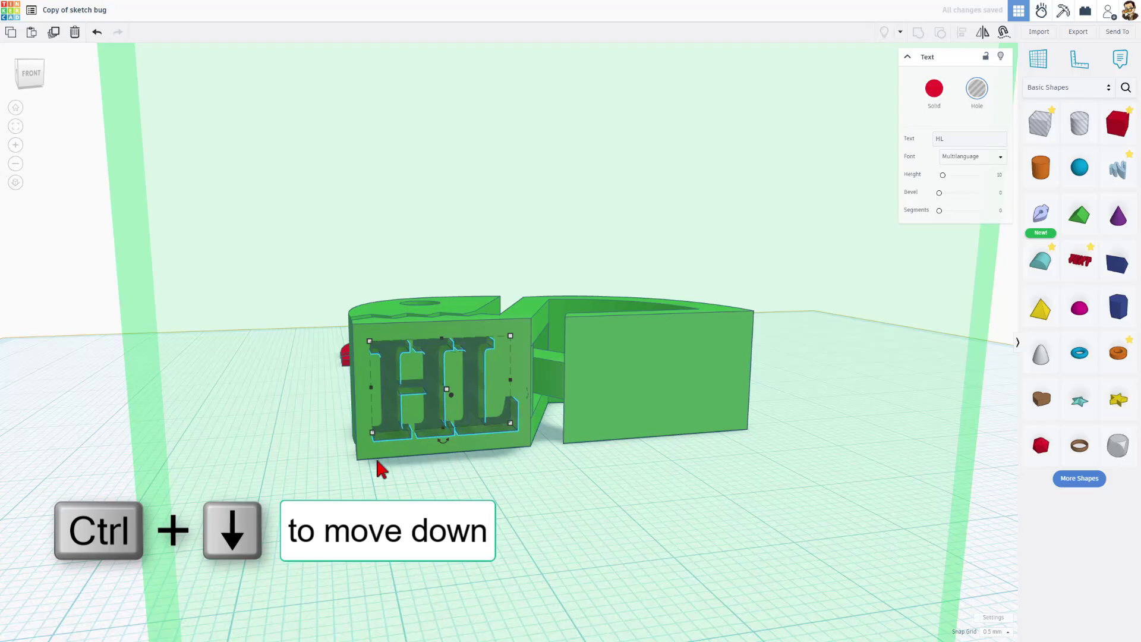
left_click(504, 489)
right_click_drag(501, 492, 630, 359)
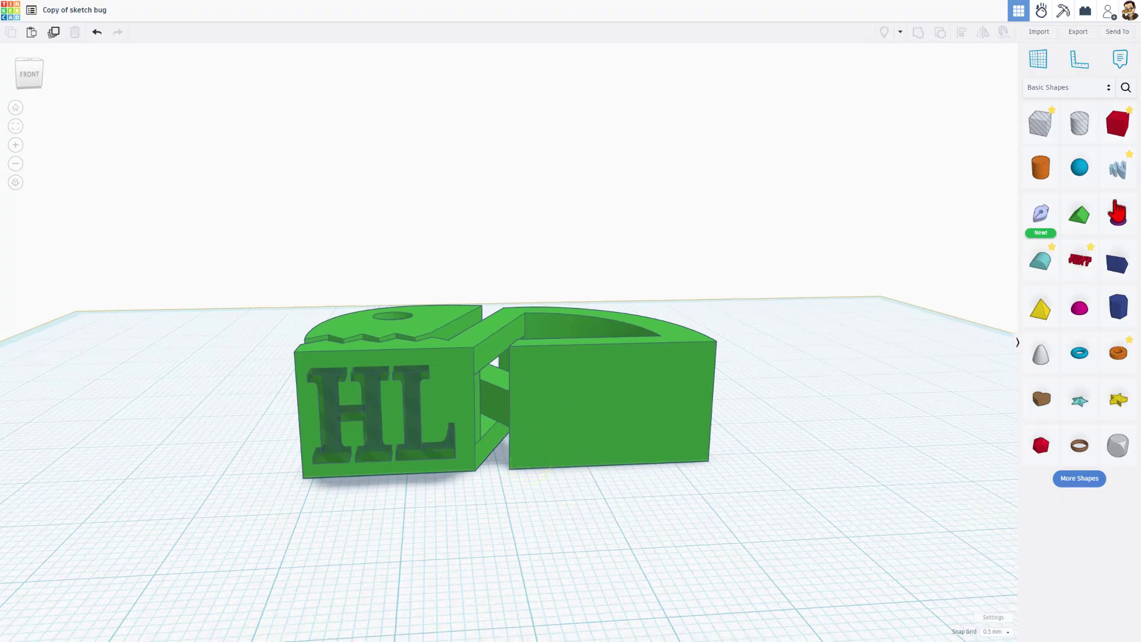
Add a Mod text hole, shrink it, and place it on the right block's front face
left_click_drag(1080, 259, 649, 388)
left_click(984, 94)
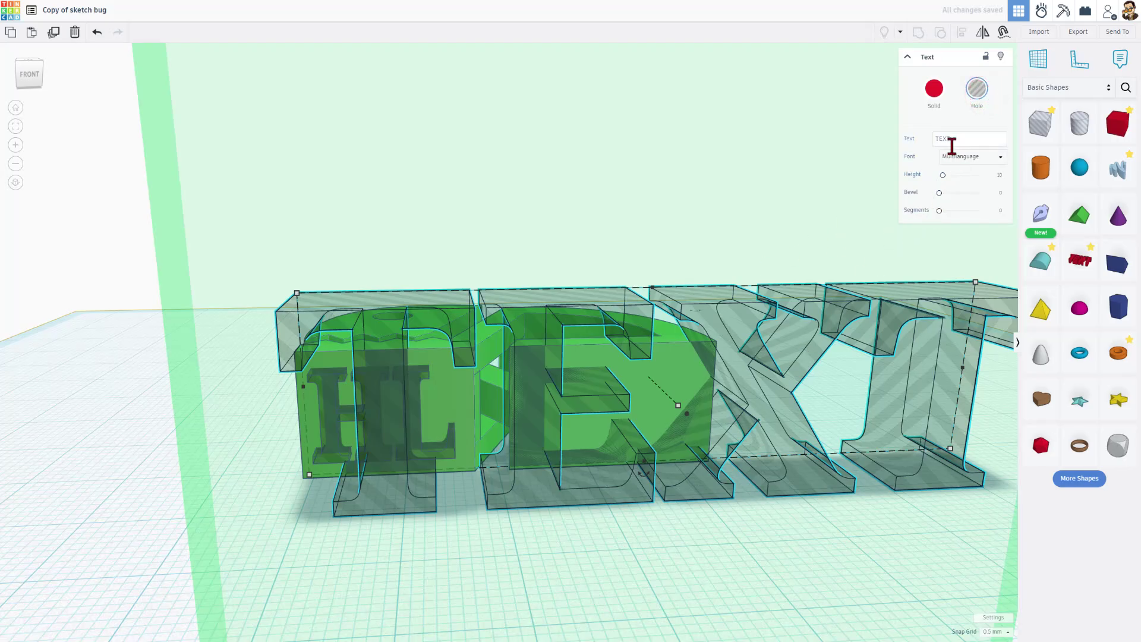
type("Mod")
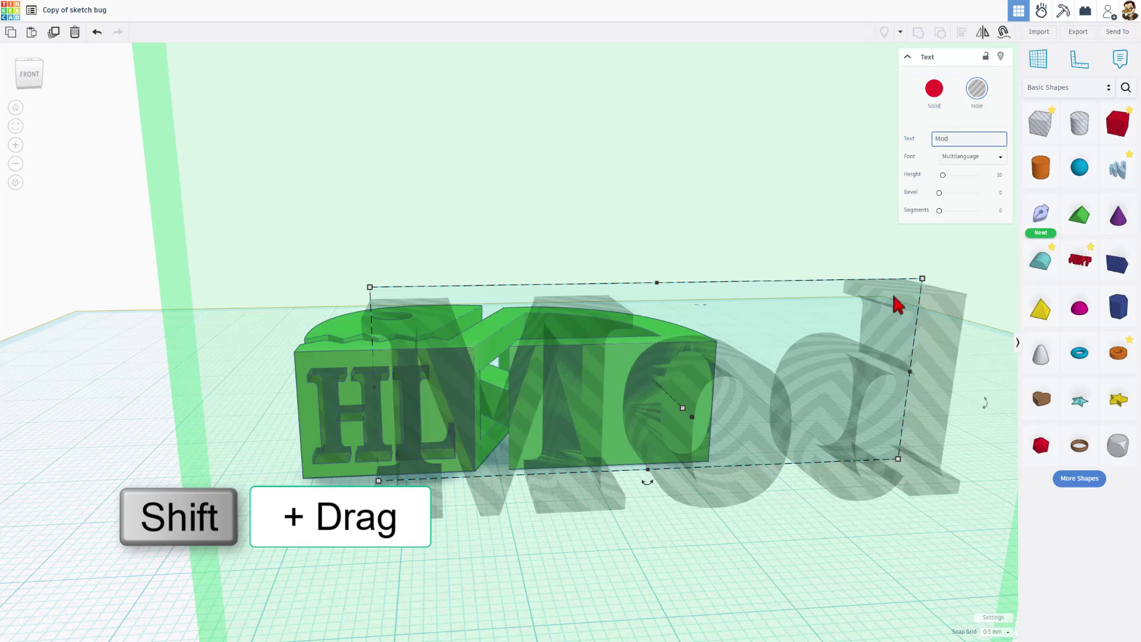
left_click_drag(918, 283, 668, 390, "shift")
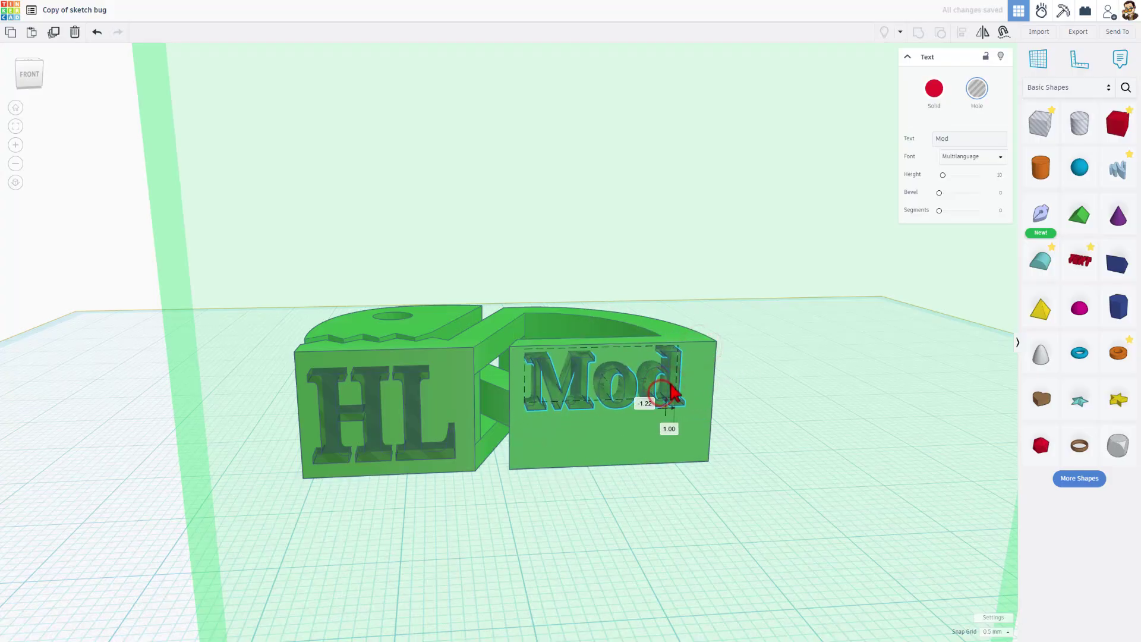
key("w")
left_click(764, 474)
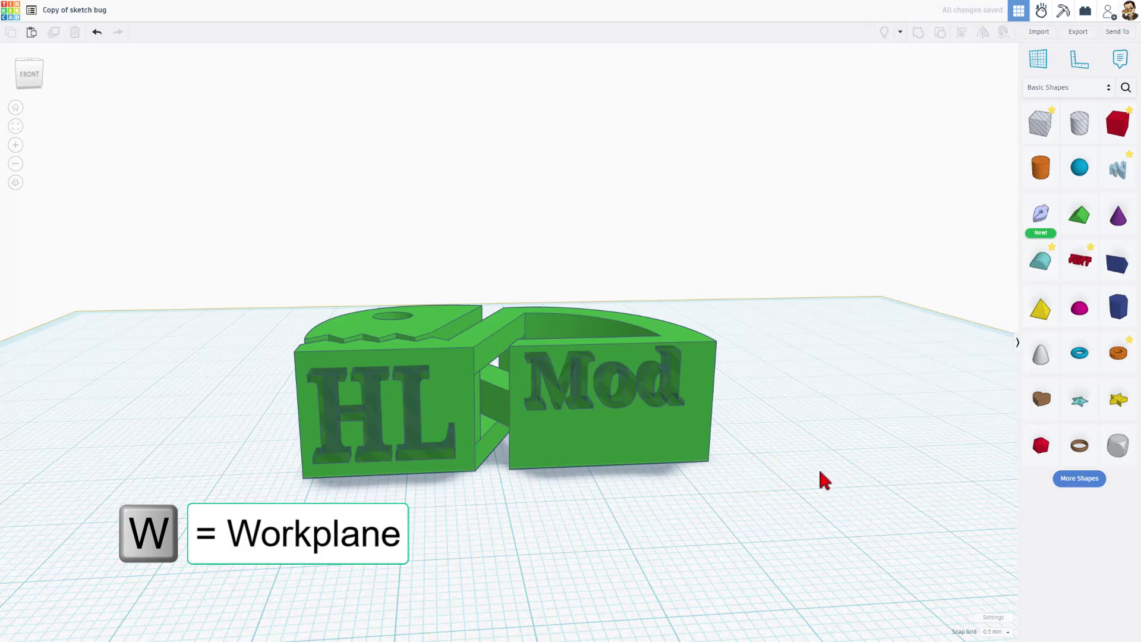
left_click(617, 449)
left_click(613, 401)
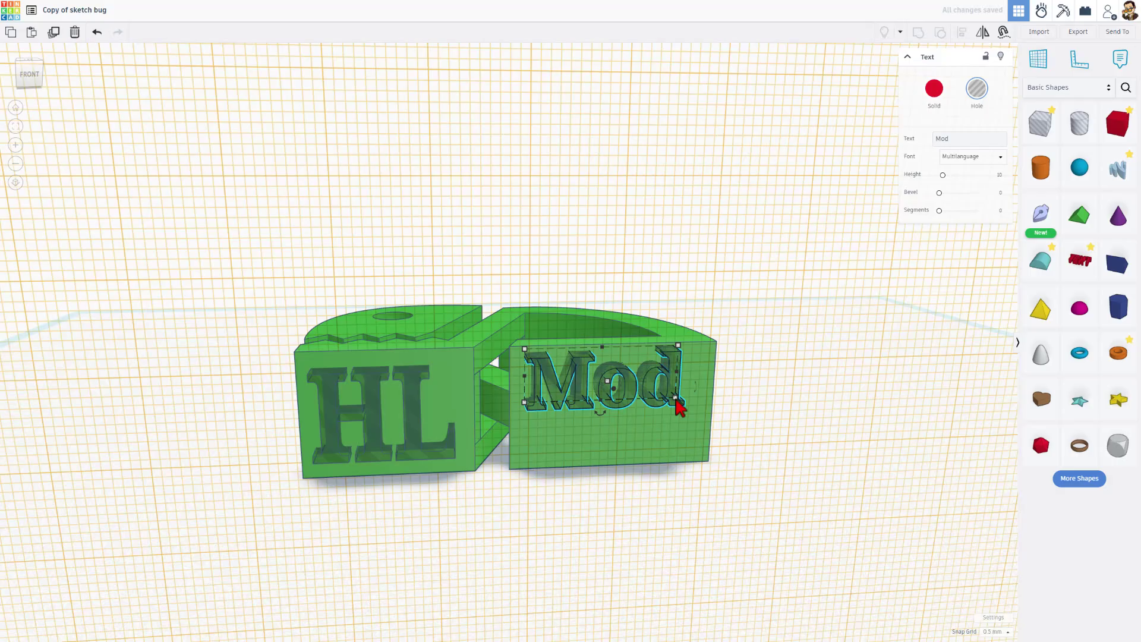
left_click_drag(679, 407, 658, 393)
Duplicate Mod into a Tech line below, widen it to about 20.31, and nudge Mod to align
key("ctrl+d")
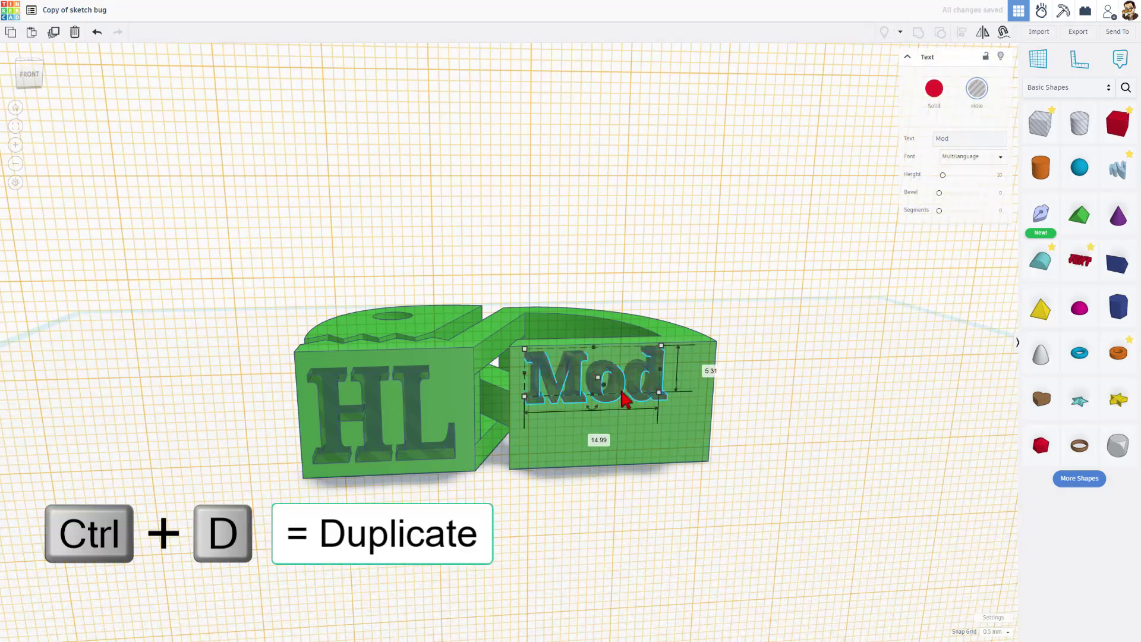
key("ctrl+d")
key("ctrl+Down")
key("ctrl+Down")
key("ctrl+Down")
key("ctrl+Down")
key("ctrl+Down")
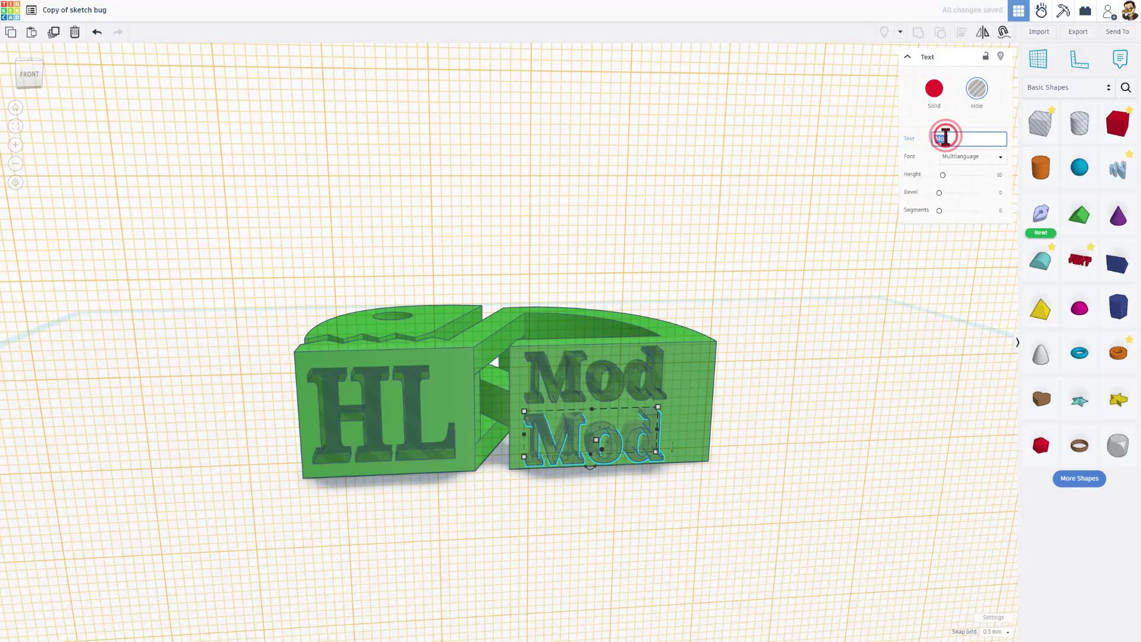
type("Tech")
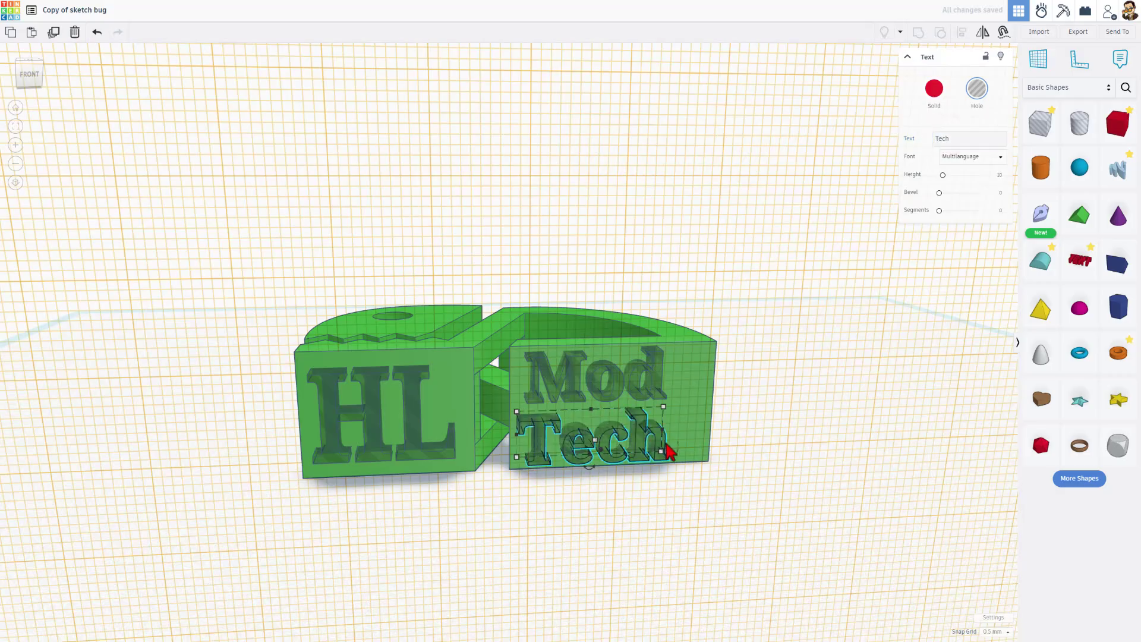
left_click_drag(666, 447, 696, 449)
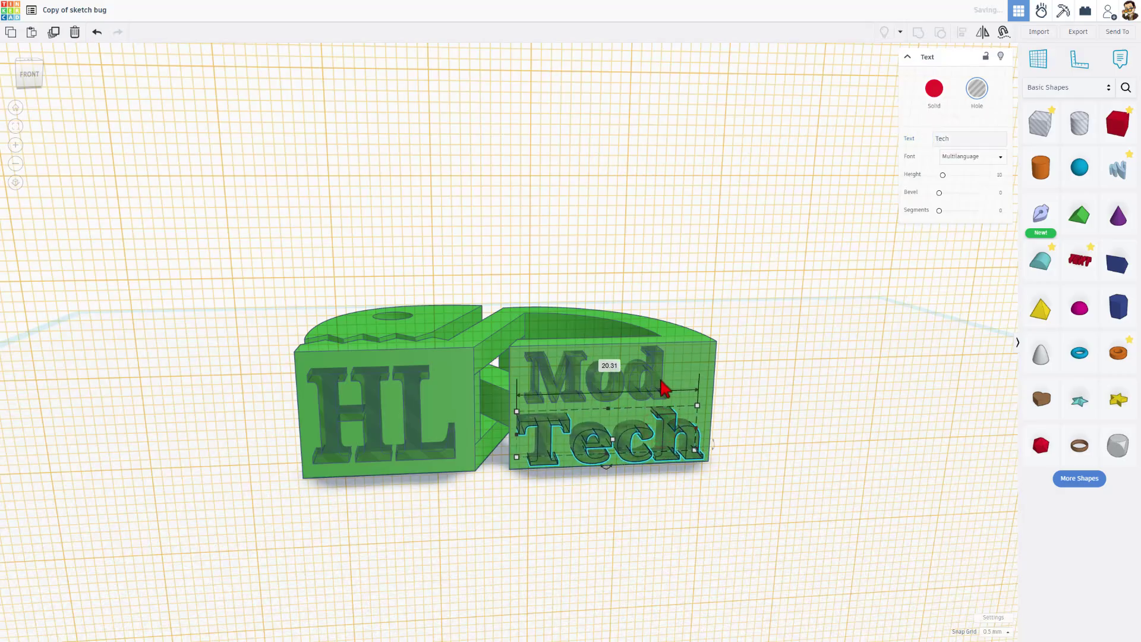
left_click(655, 378)
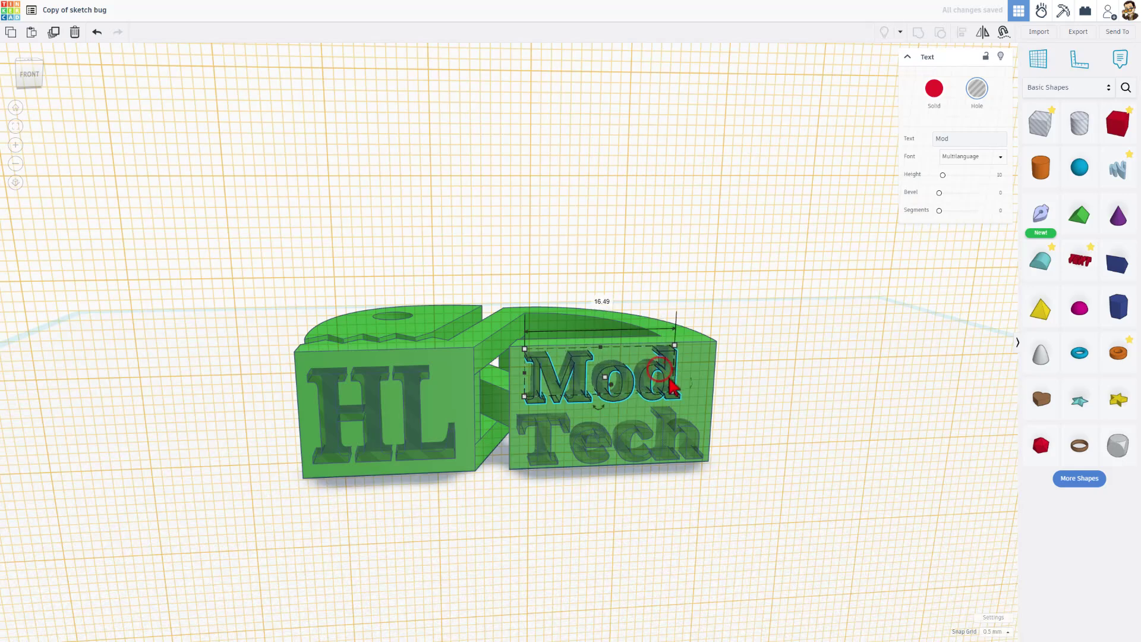
key("Down")
key("Left")
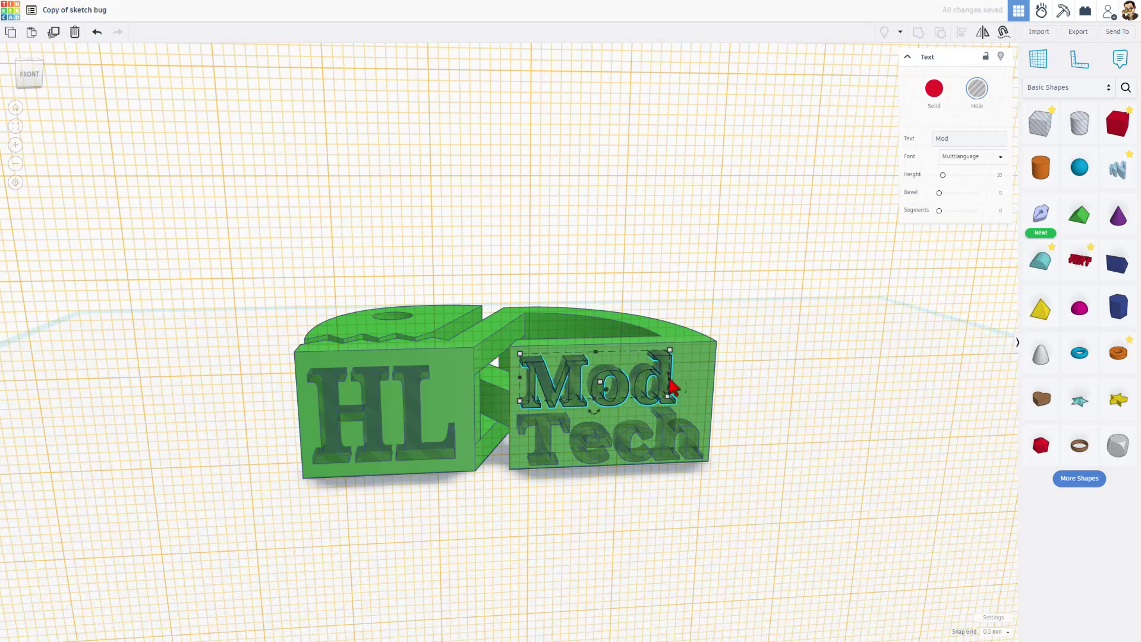
Reset the workplane and group the bug body with all text holes to cut the lettering
key("w")
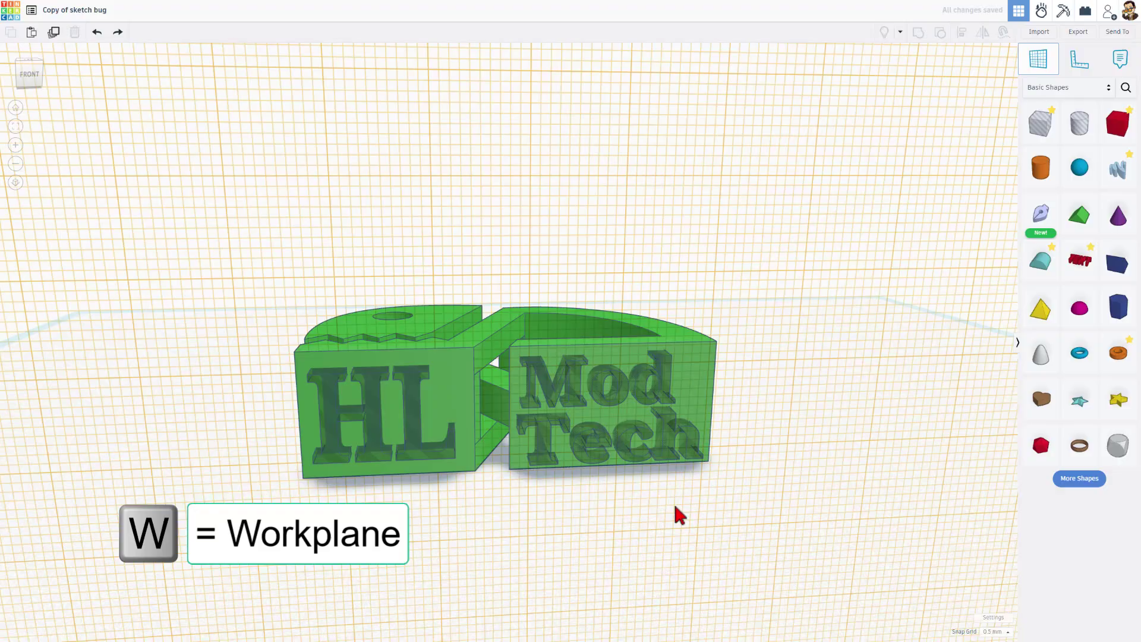
left_click(772, 483)
right_click_drag(723, 502, 599, 525)
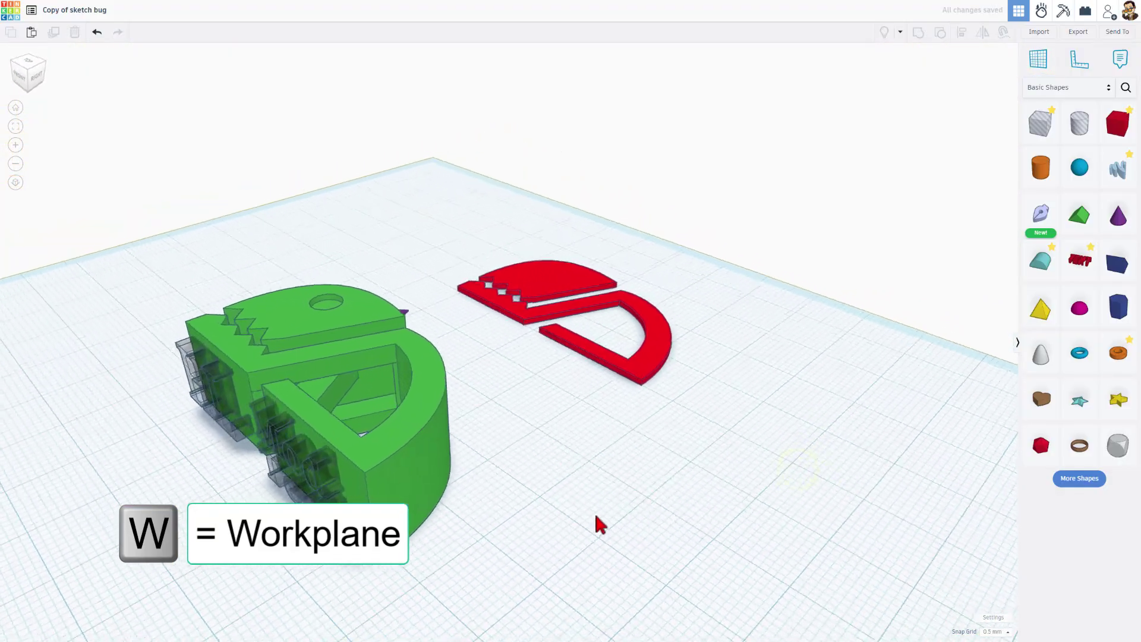
left_click_drag(261, 472, 376, 516)
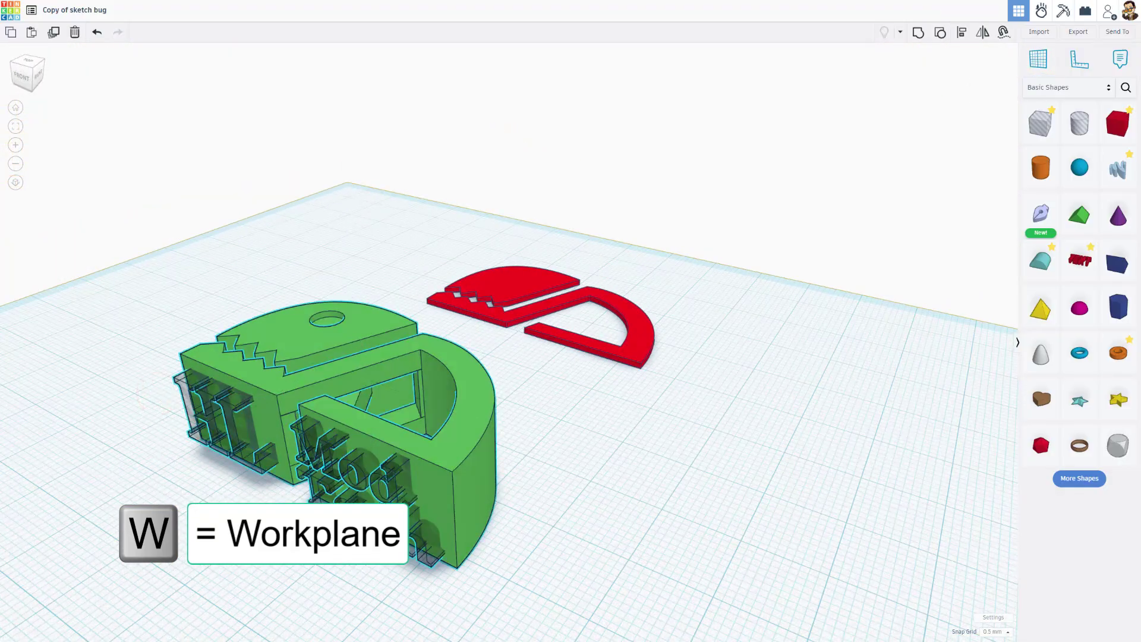
key("ctrl+g")
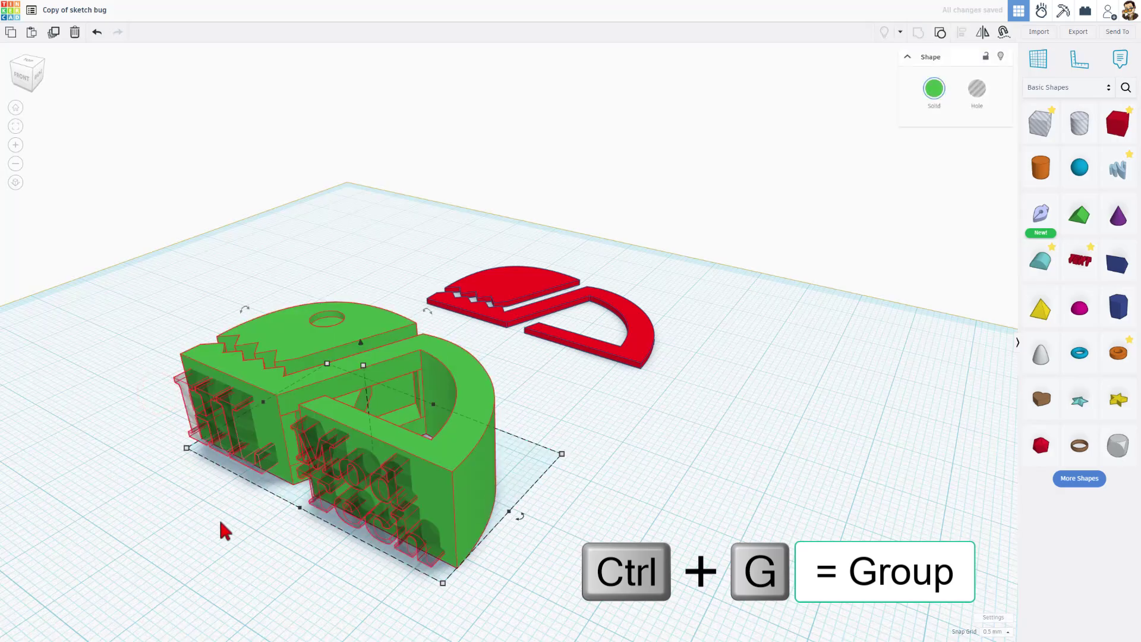
right_click_drag(219, 529, 380, 511)
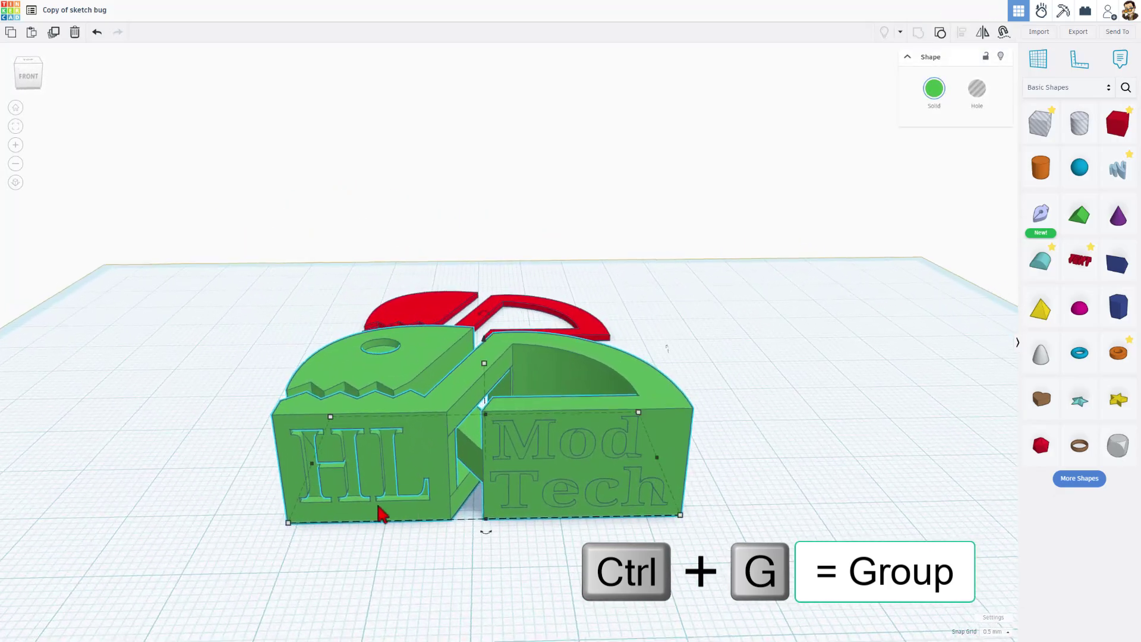
Ungroup the model and nudge the Mod and Tech text holes up two steps
left_click(536, 453)
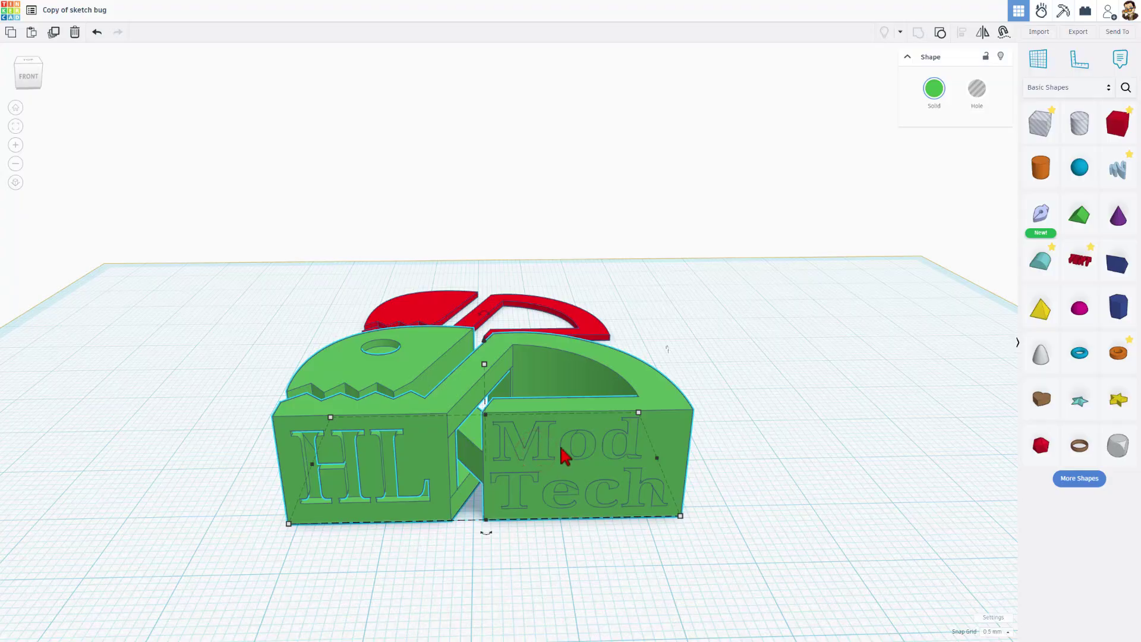
key("ctrl+g")
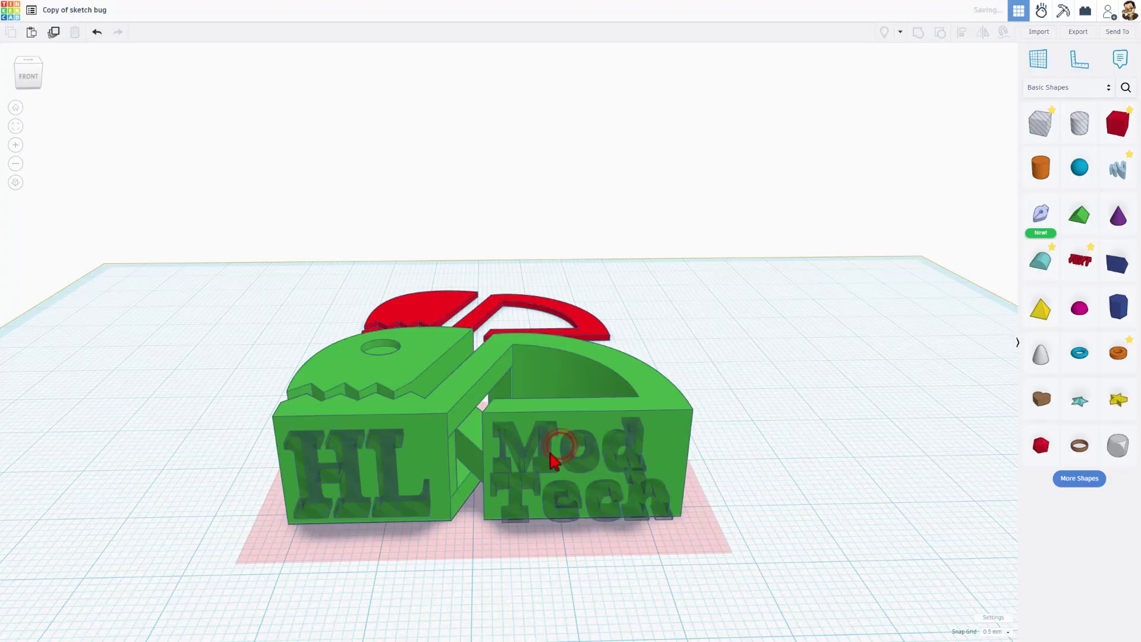
left_click(574, 460)
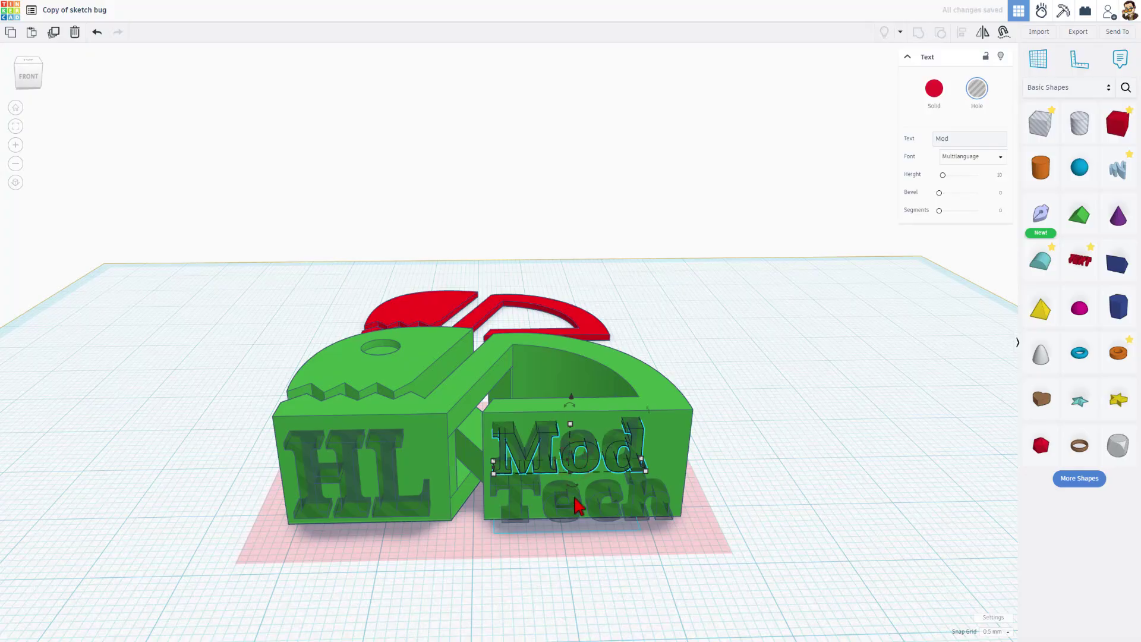
left_click(574, 497, "shift")
key("Up")
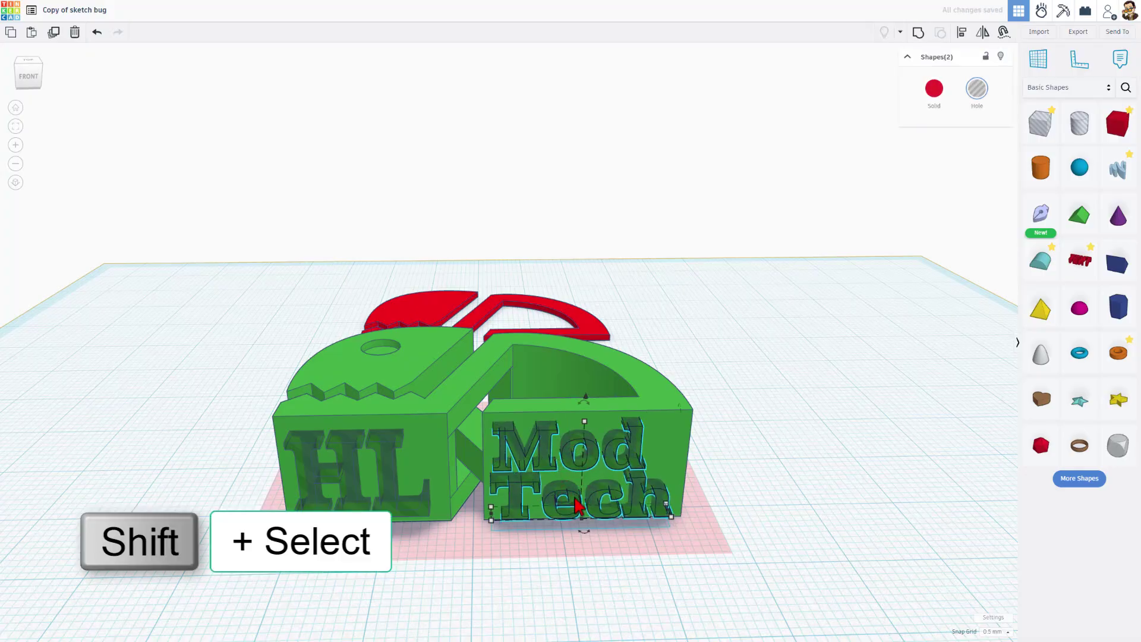
key("Up")
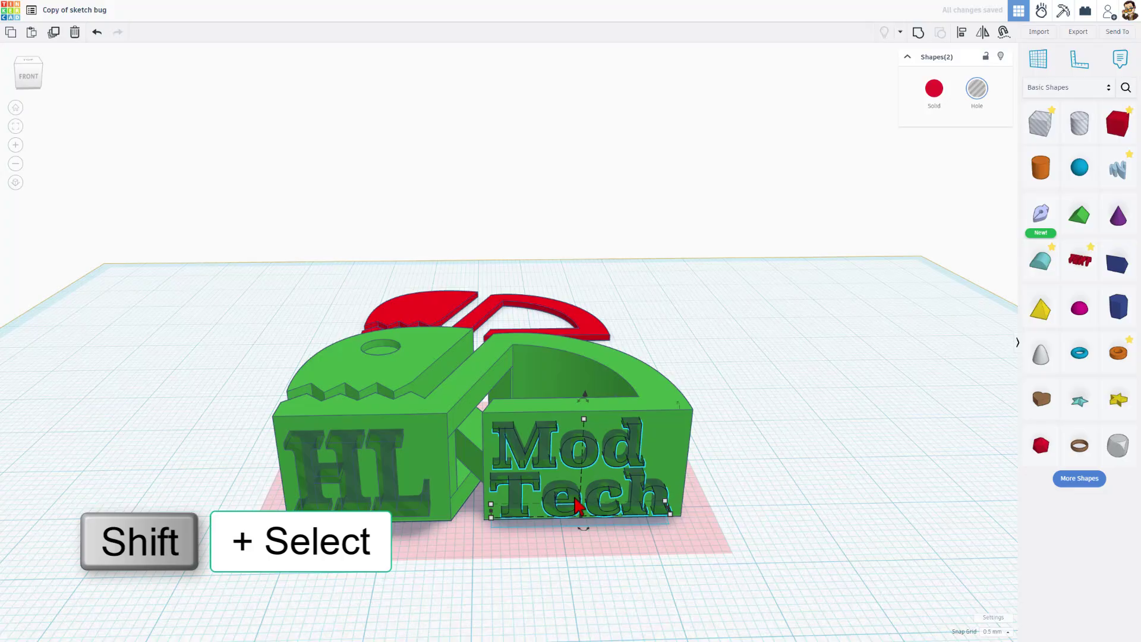
left_click(813, 483)
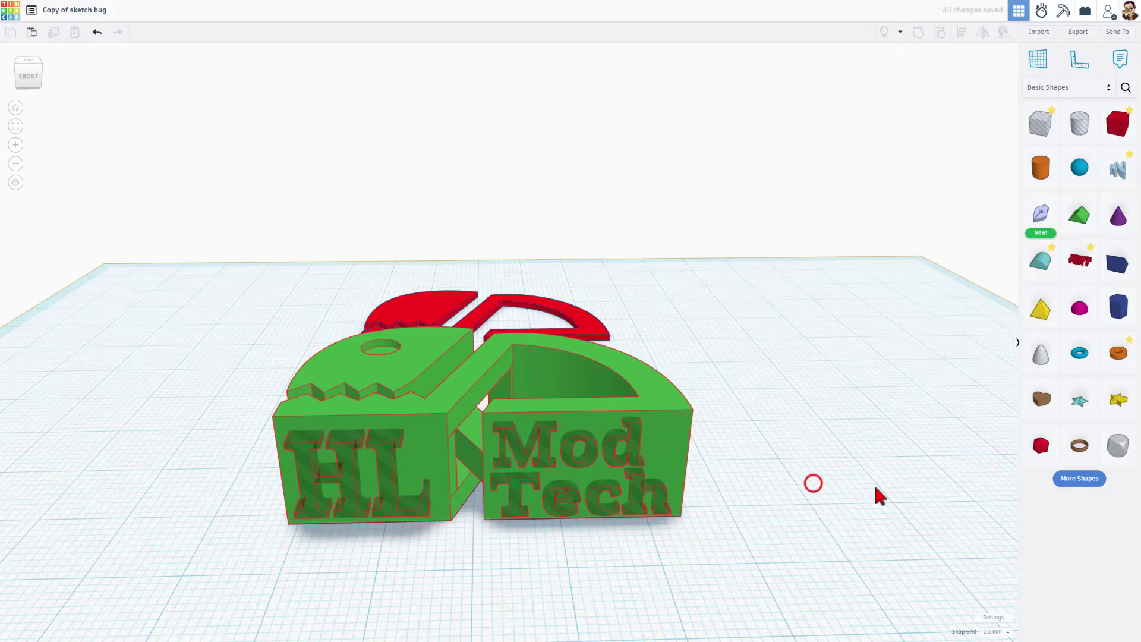
right_click_drag(797, 490, 525, 482)
Export the selected green bug as STL, saved as '2025 sketch bug mdh.stl' in the 3dmodeling folder
left_click_drag(400, 312, 595, 401)
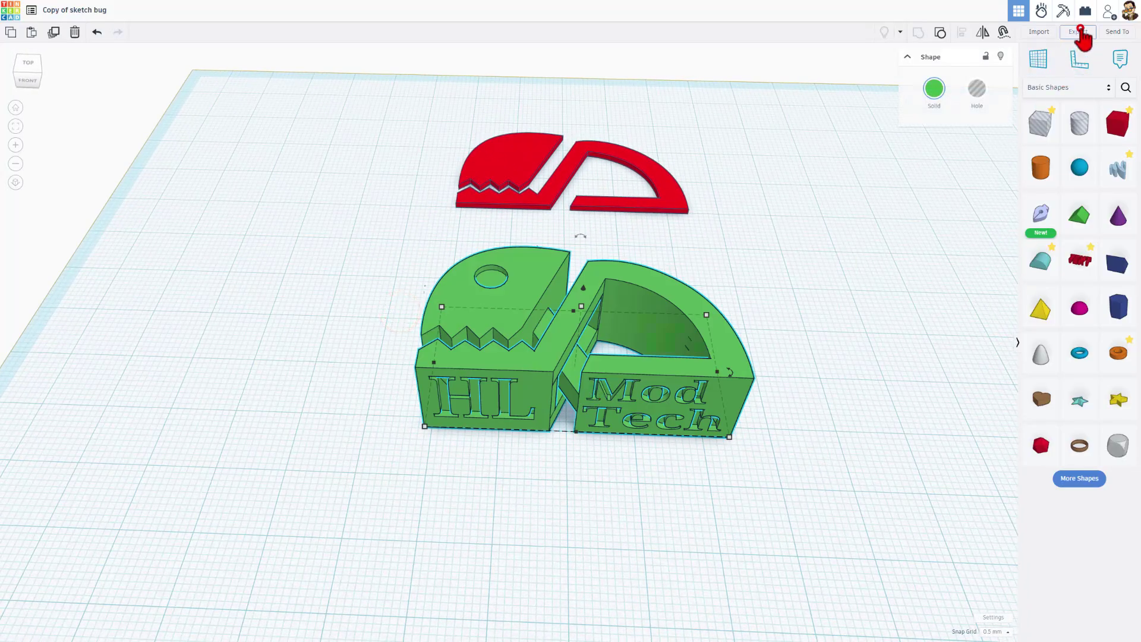
left_click(1080, 30)
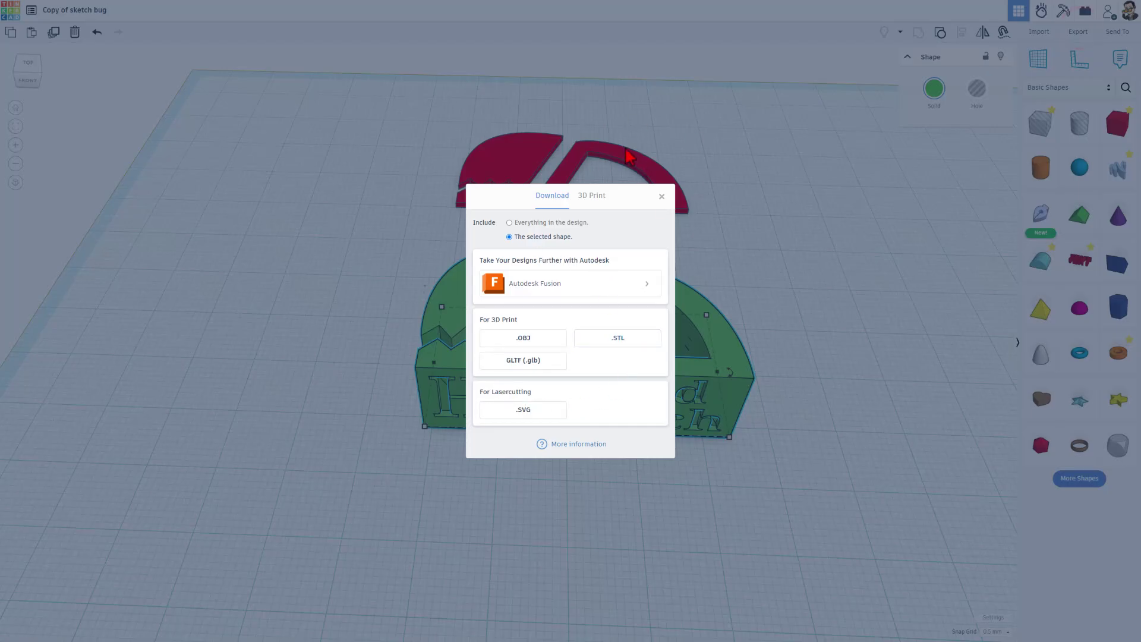
left_click(618, 338)
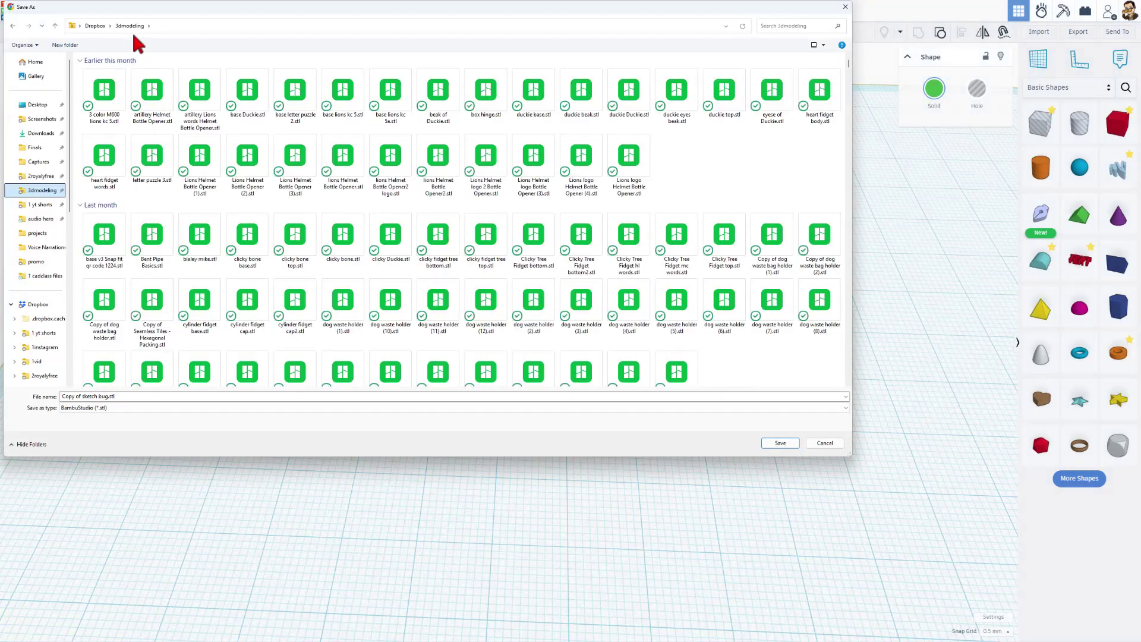
left_click_drag(60, 396, 81, 397)
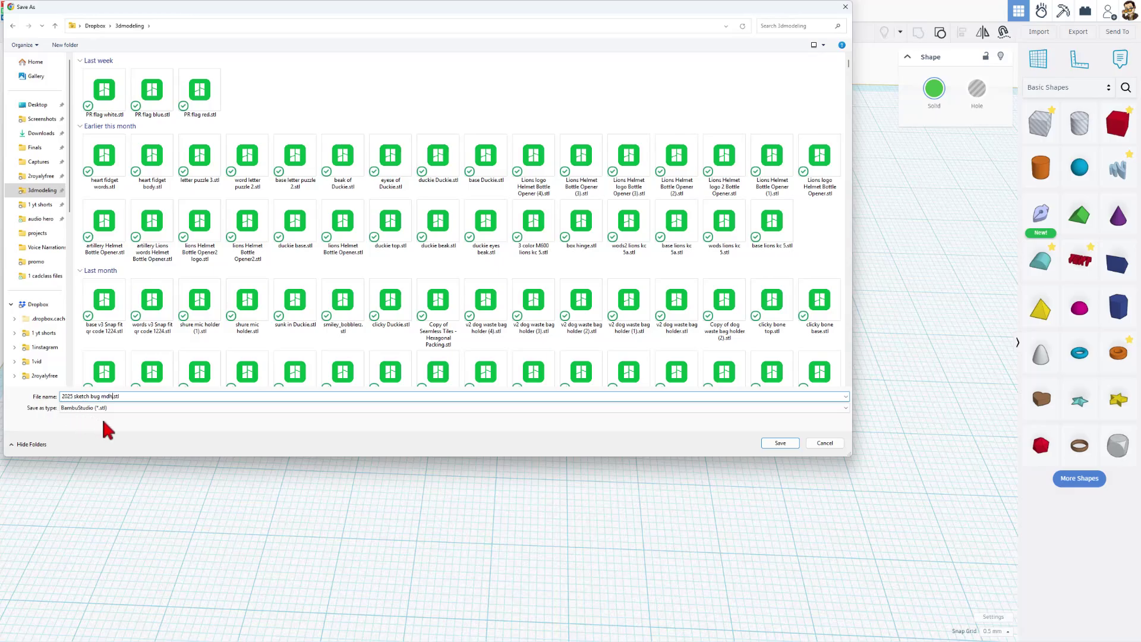
key("Return")
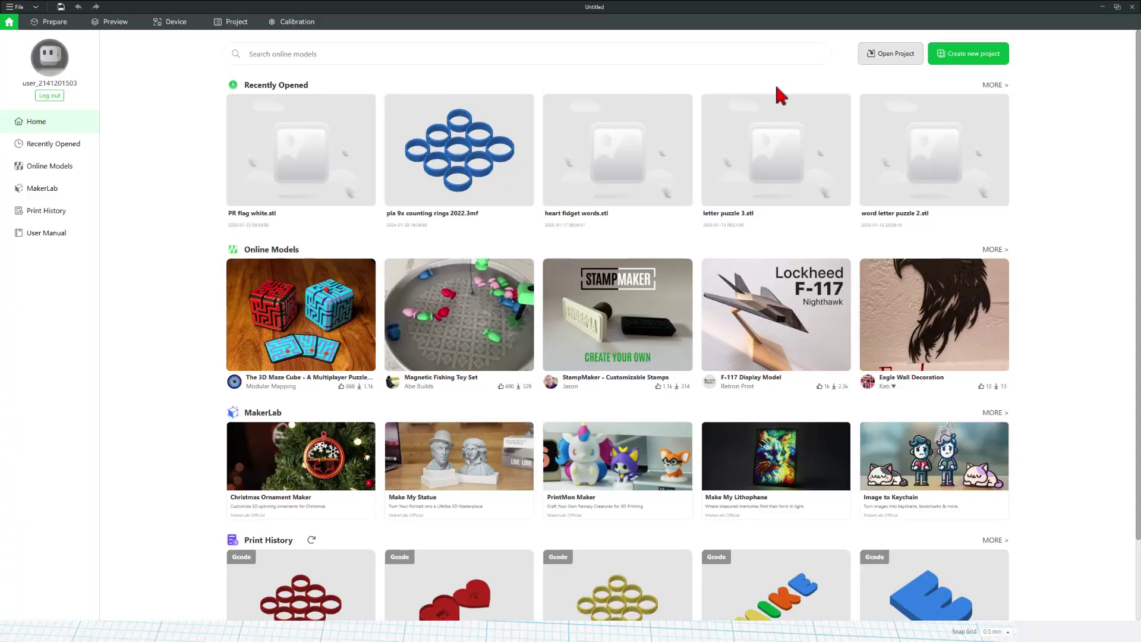
Load '2025 sketch bug mdh.stl' onto a new Bambu Studio plate, slice it, and send it to print
left_click(964, 55)
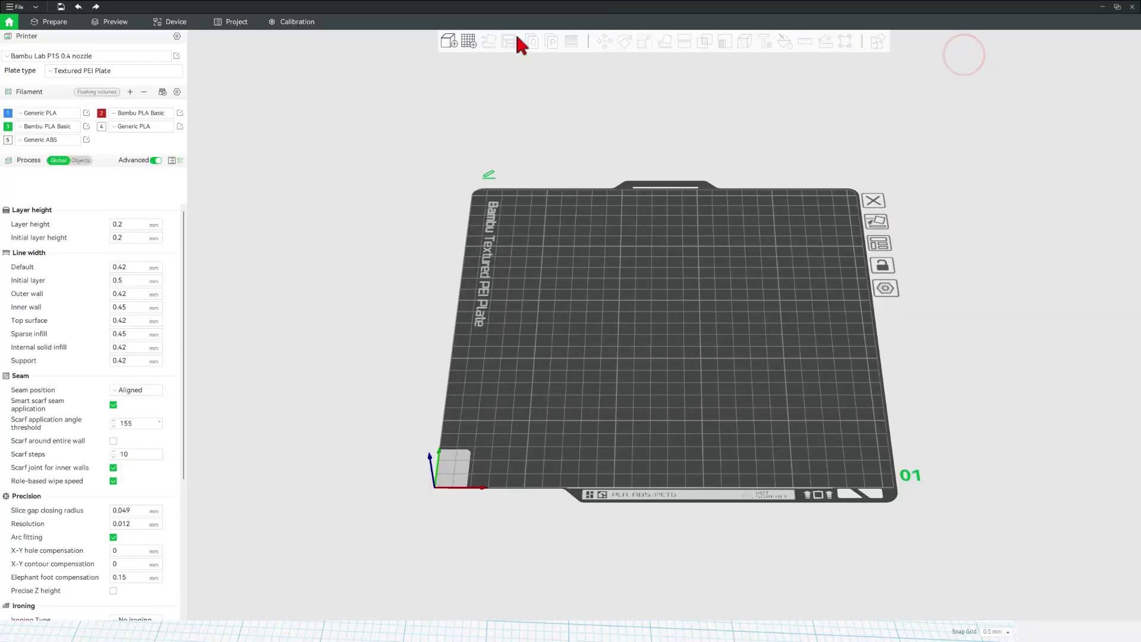
left_click(450, 43)
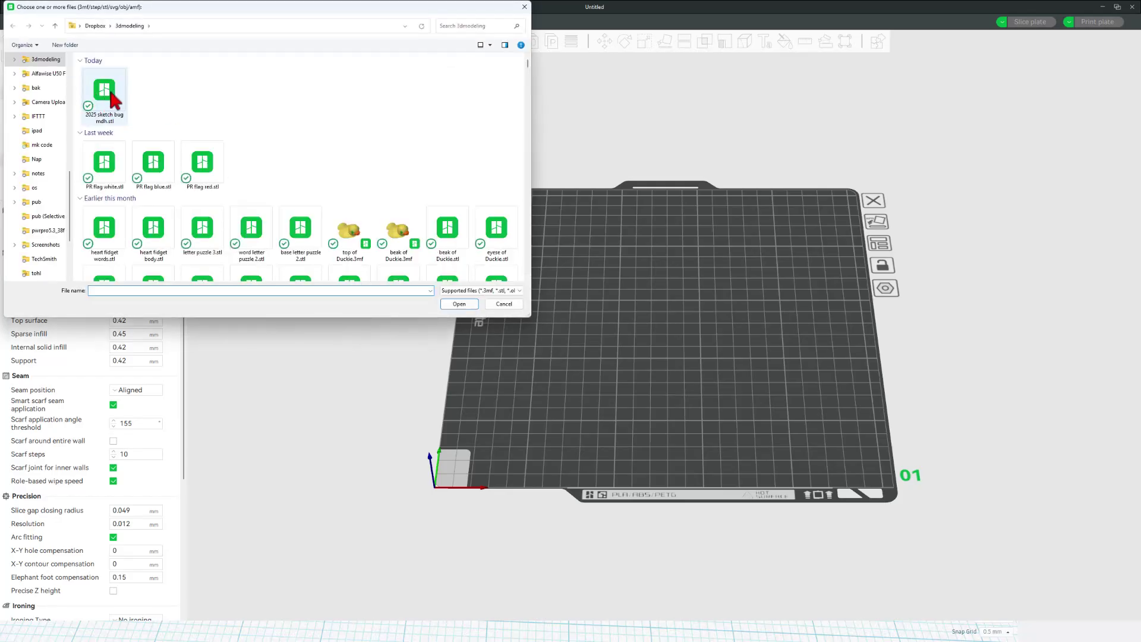
double_click(105, 99)
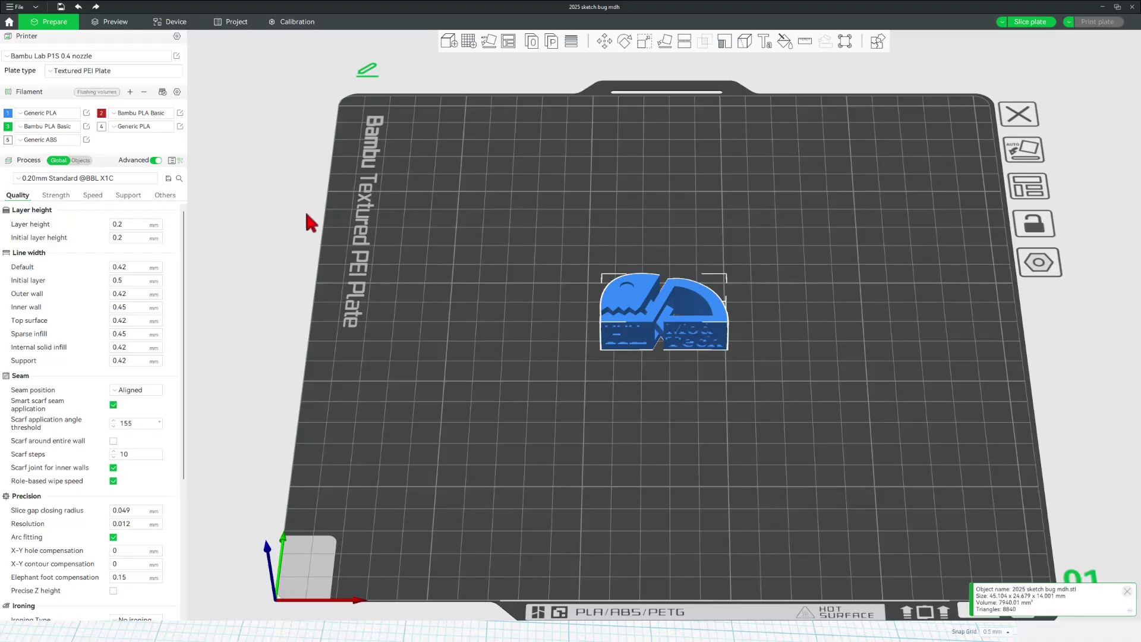
left_click(1029, 22)
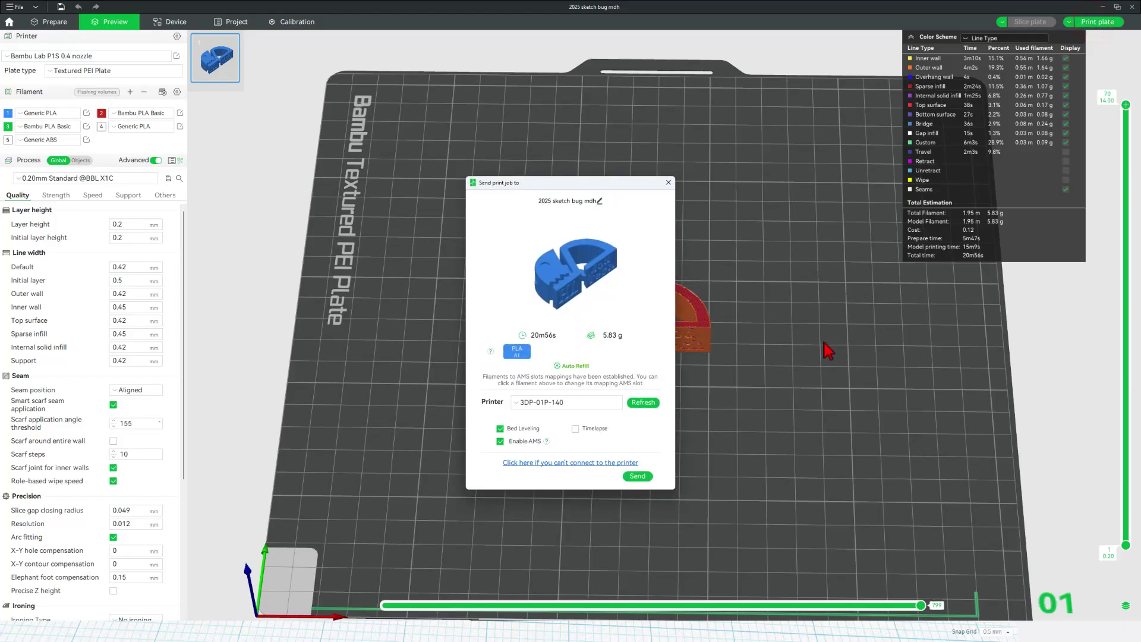
left_click(639, 476)
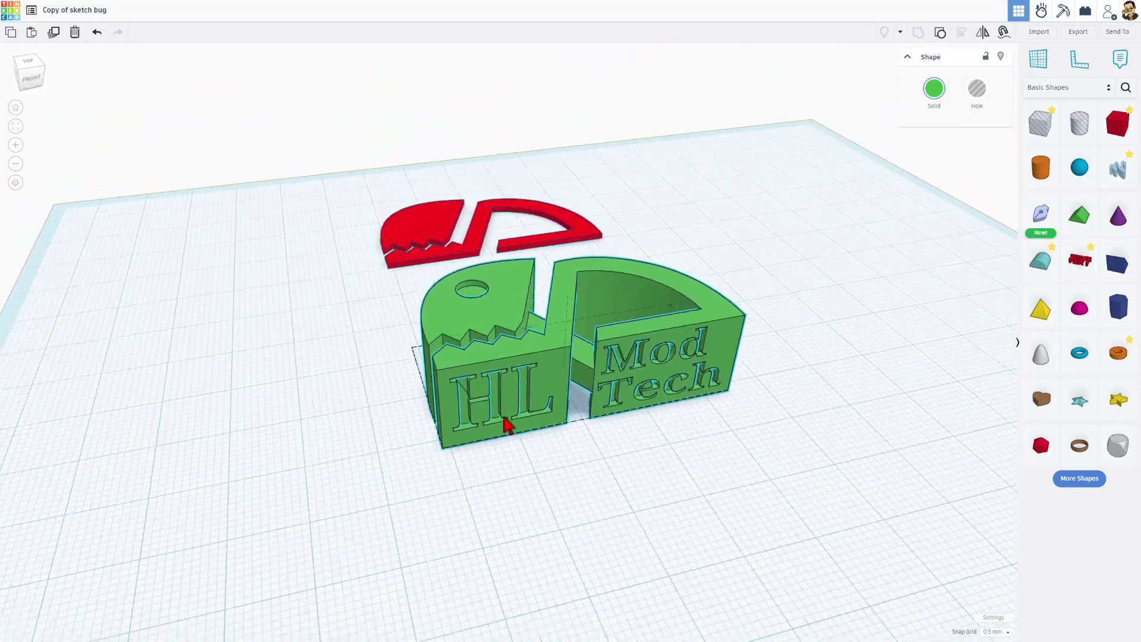
Set the workspace background to blue 8297ff, turn off the grid, and view the bug from above
right_click_drag(465, 419, 469, 448)
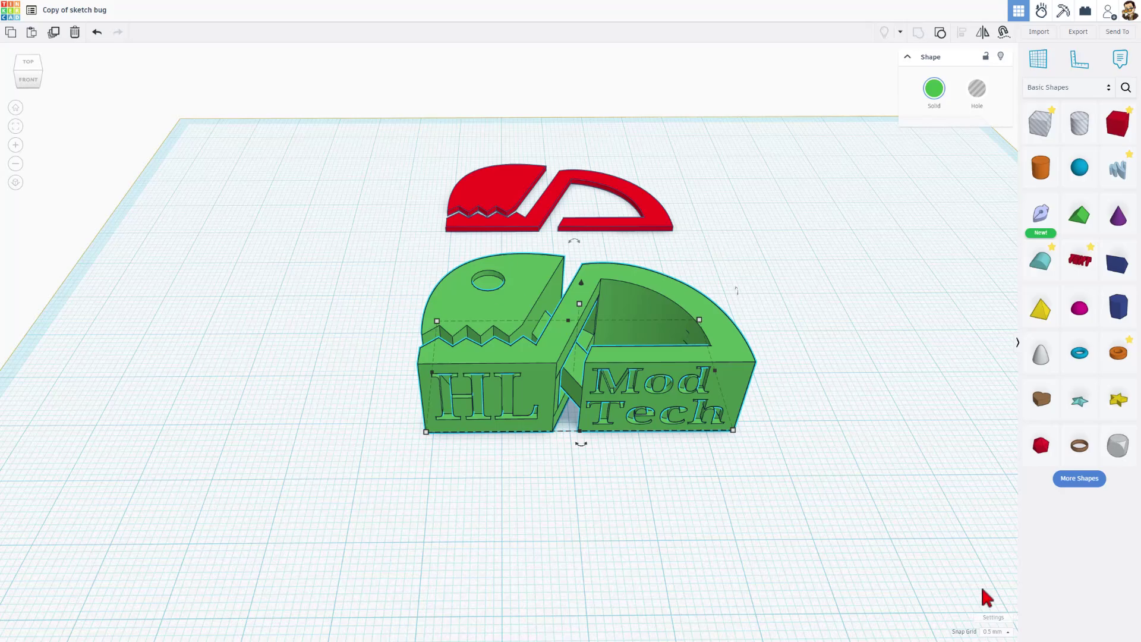
left_click(992, 620)
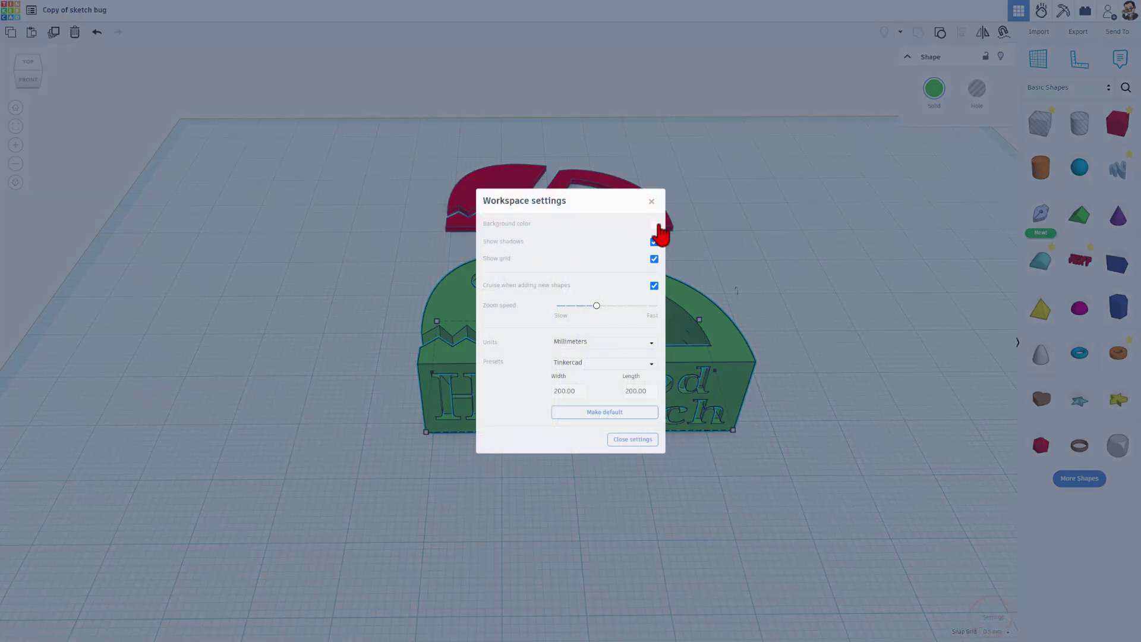
left_click(653, 225)
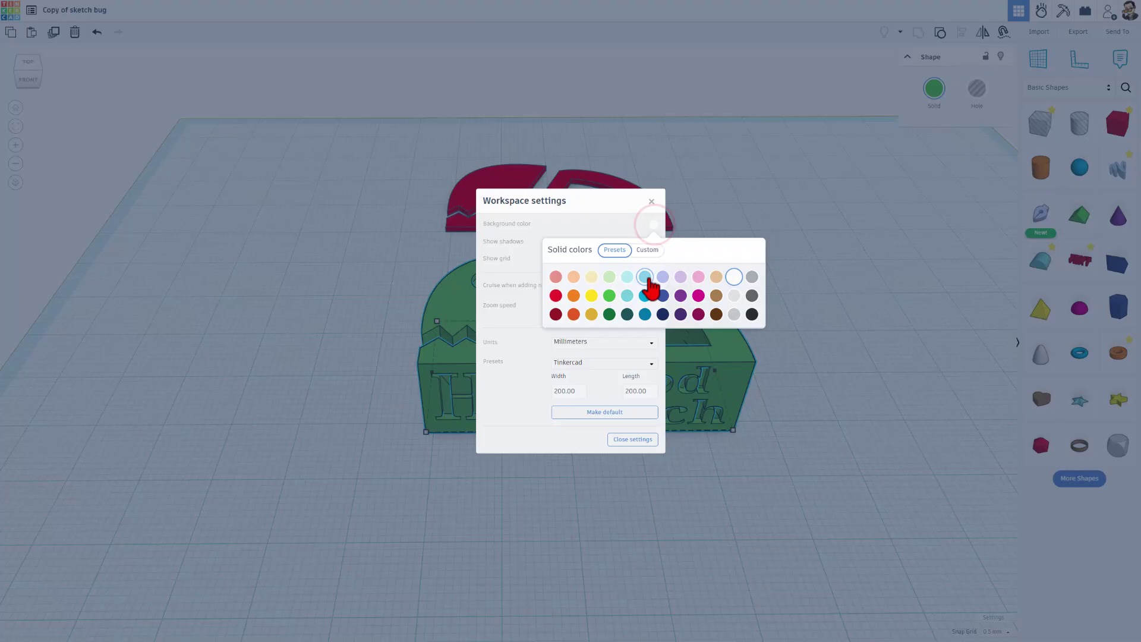
left_click(647, 250)
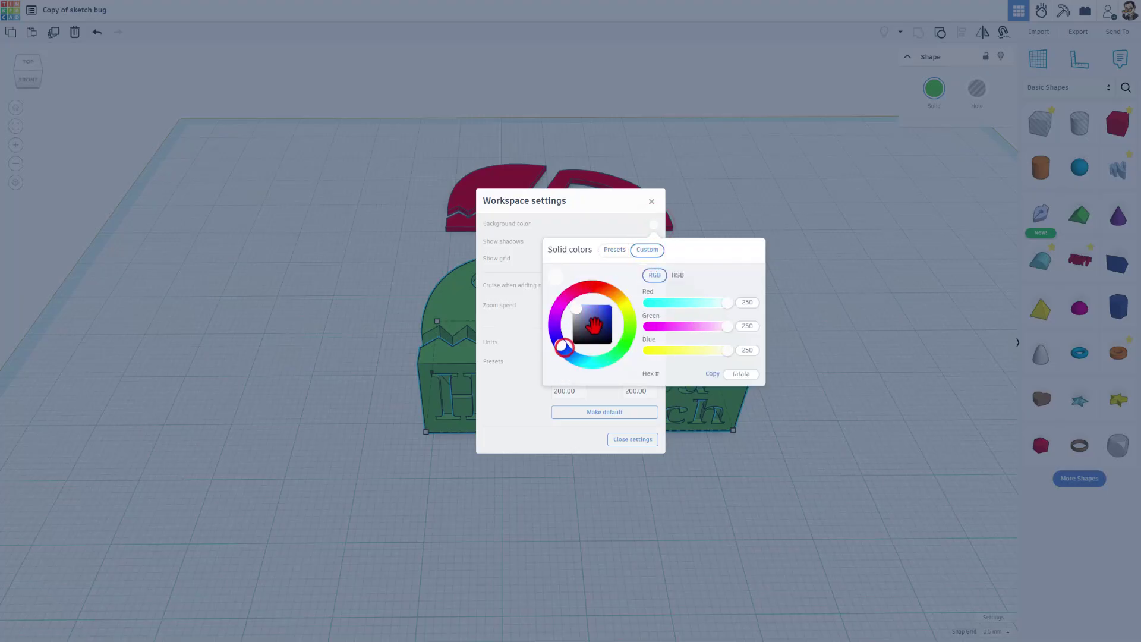
left_click_drag(594, 324, 592, 309)
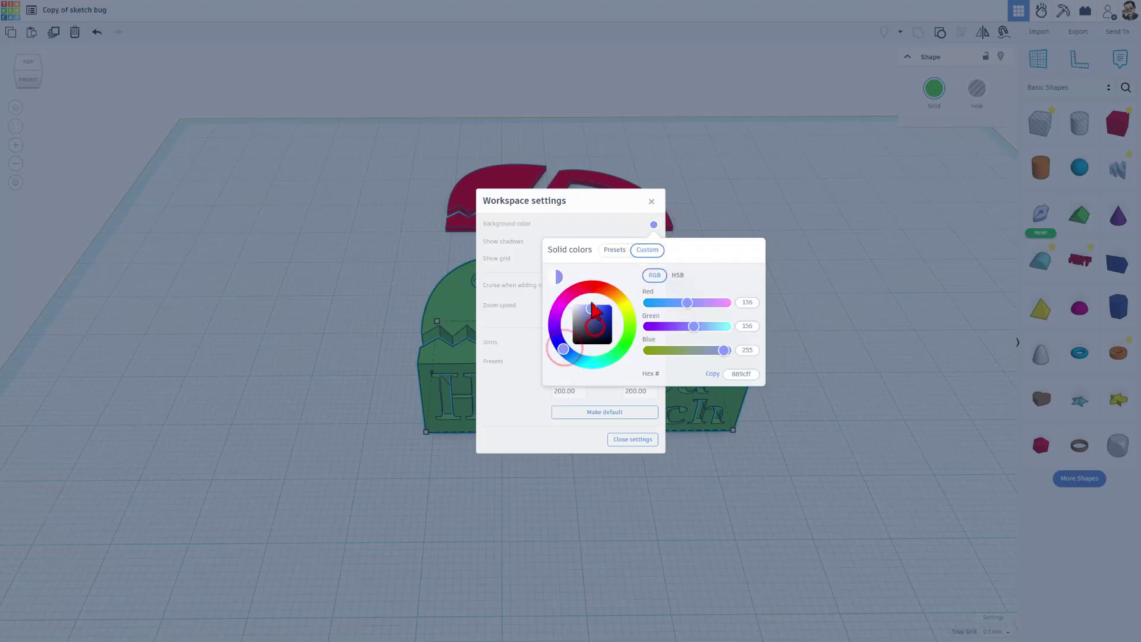
left_click(590, 230)
left_click(764, 284)
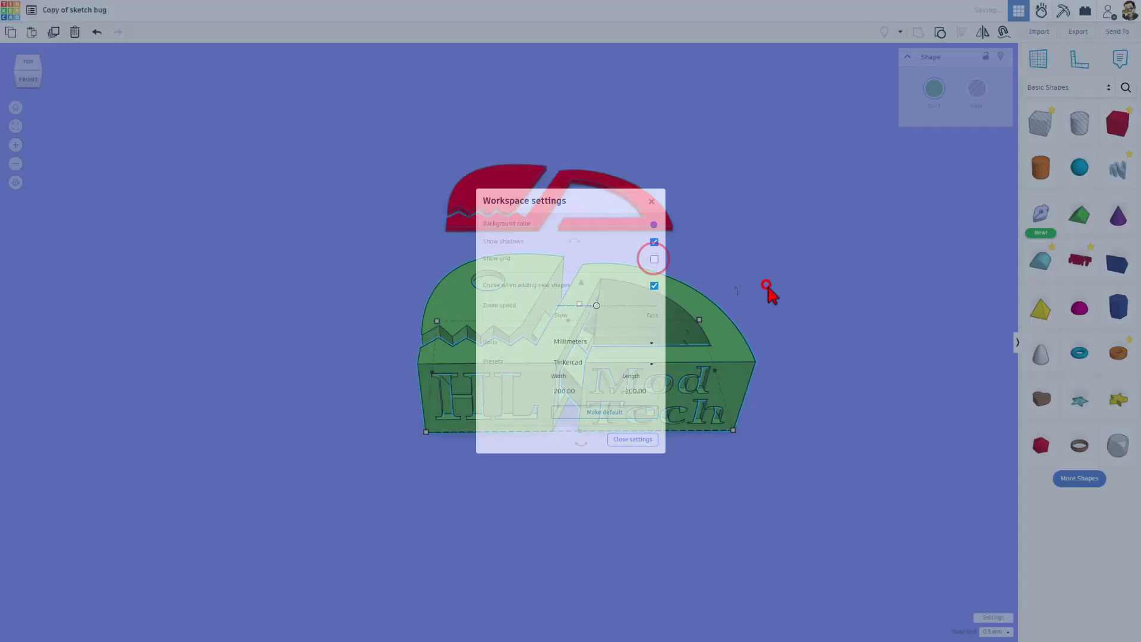
right_click_drag(793, 386, 787, 470)
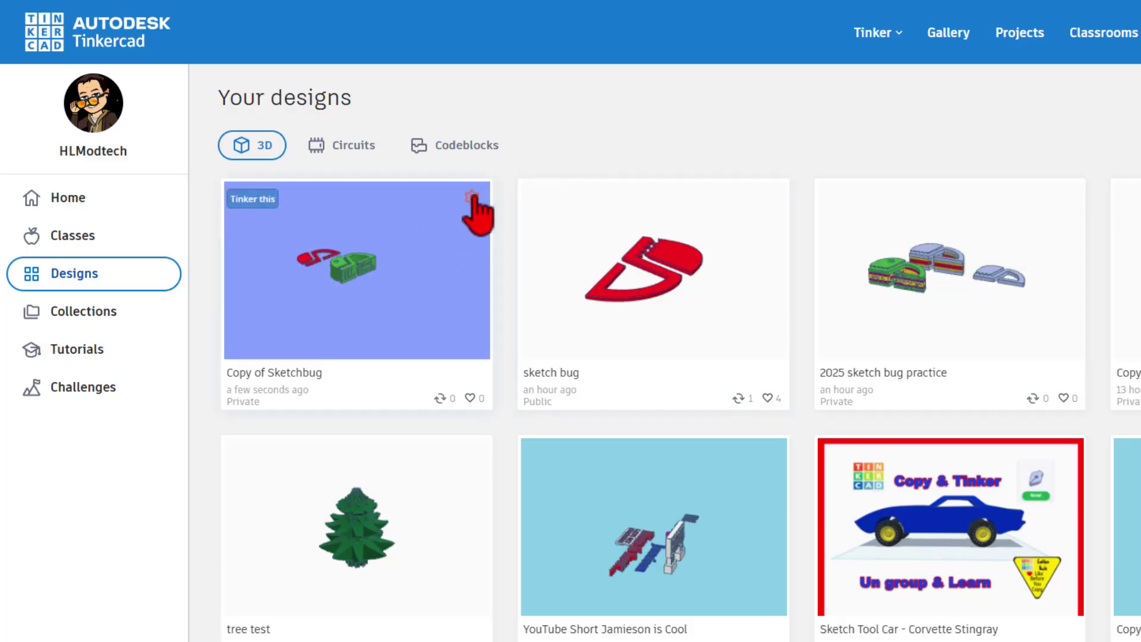
In the copied design's Properties, set Privacy to Public and licence to Attribution-NoDerivs 3.0, then save
left_click(473, 196)
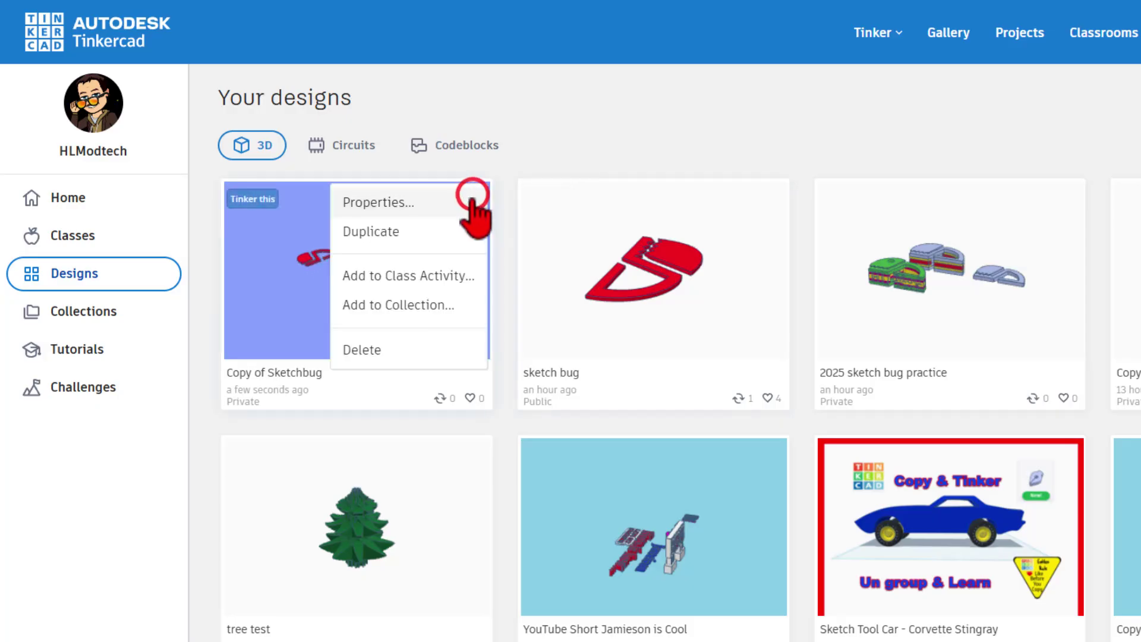
left_click(403, 204)
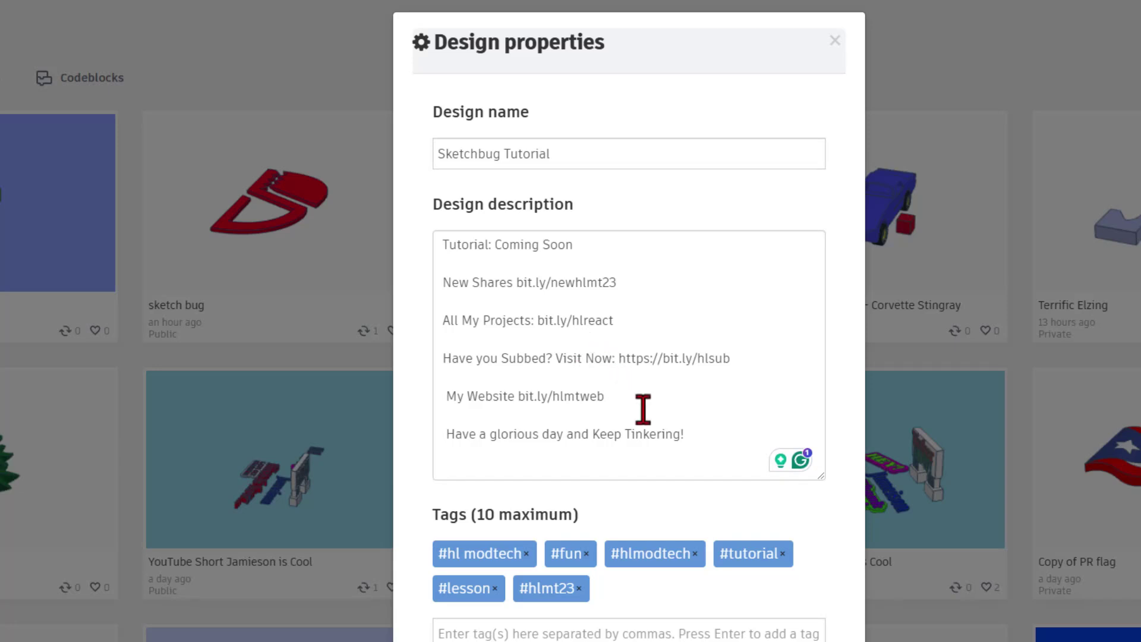
scroll(644, 523, "down", 6)
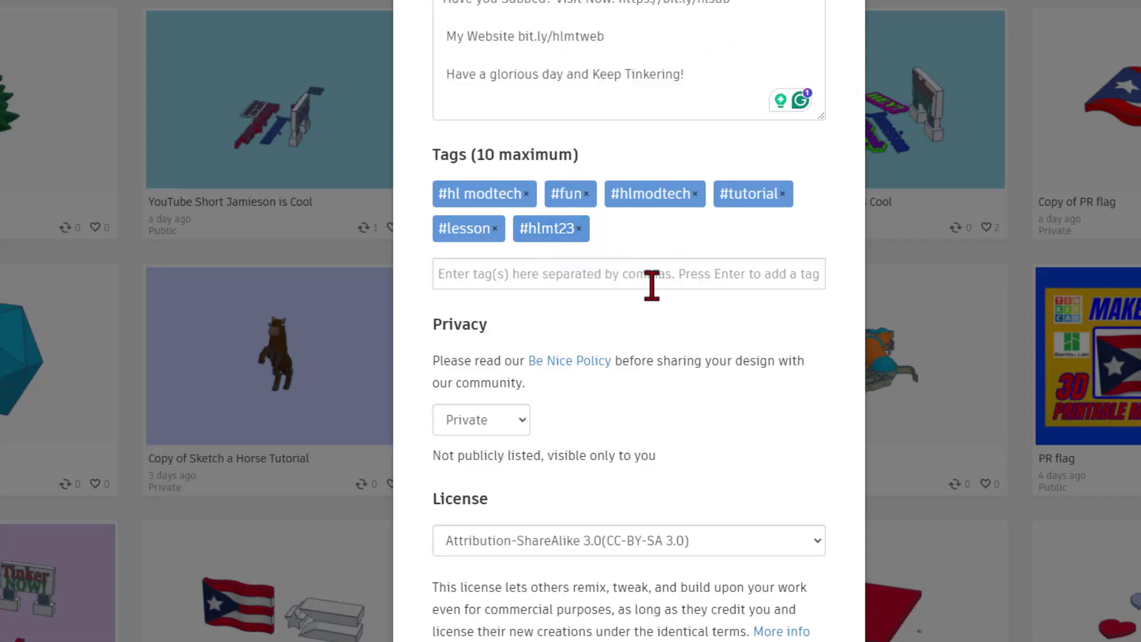
left_click(495, 420)
left_click(492, 497)
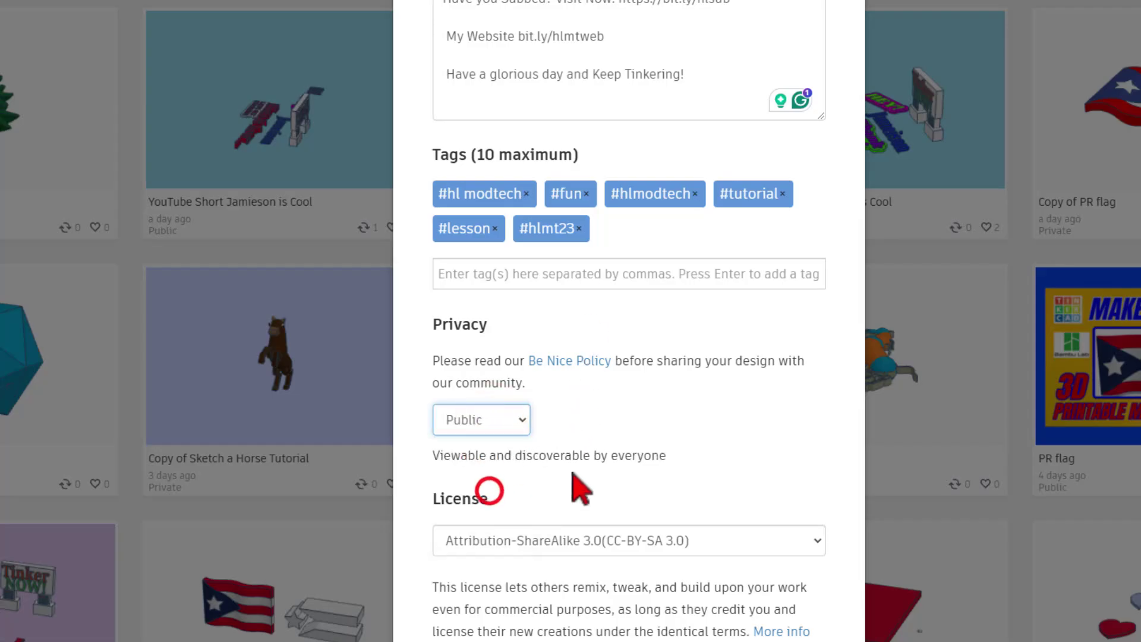
scroll(642, 410, "down", 2)
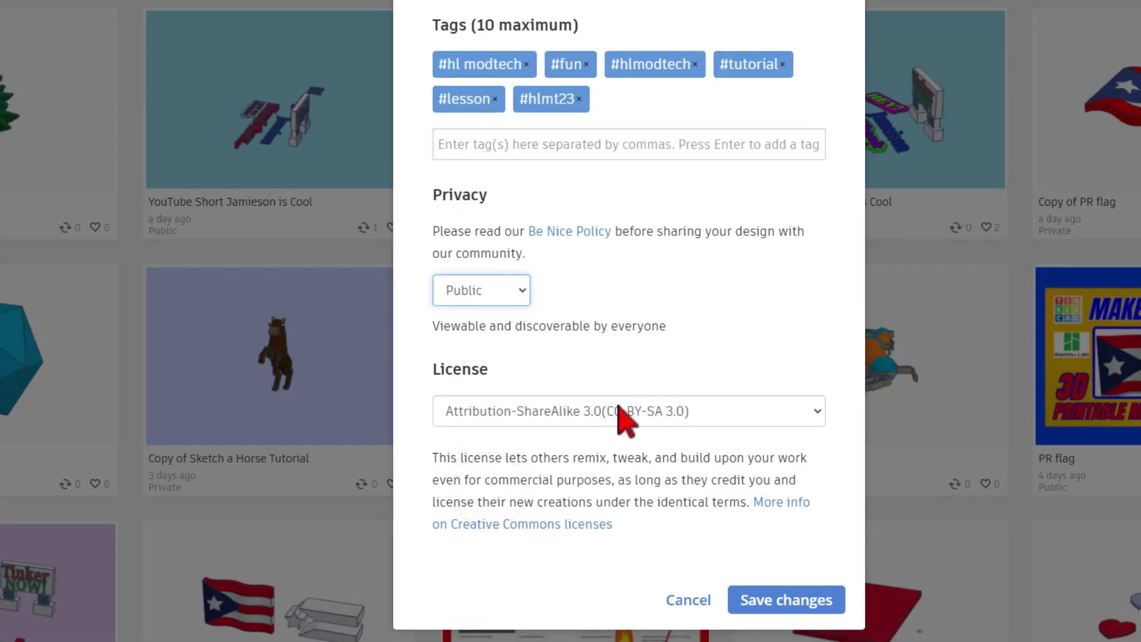
left_click(527, 416)
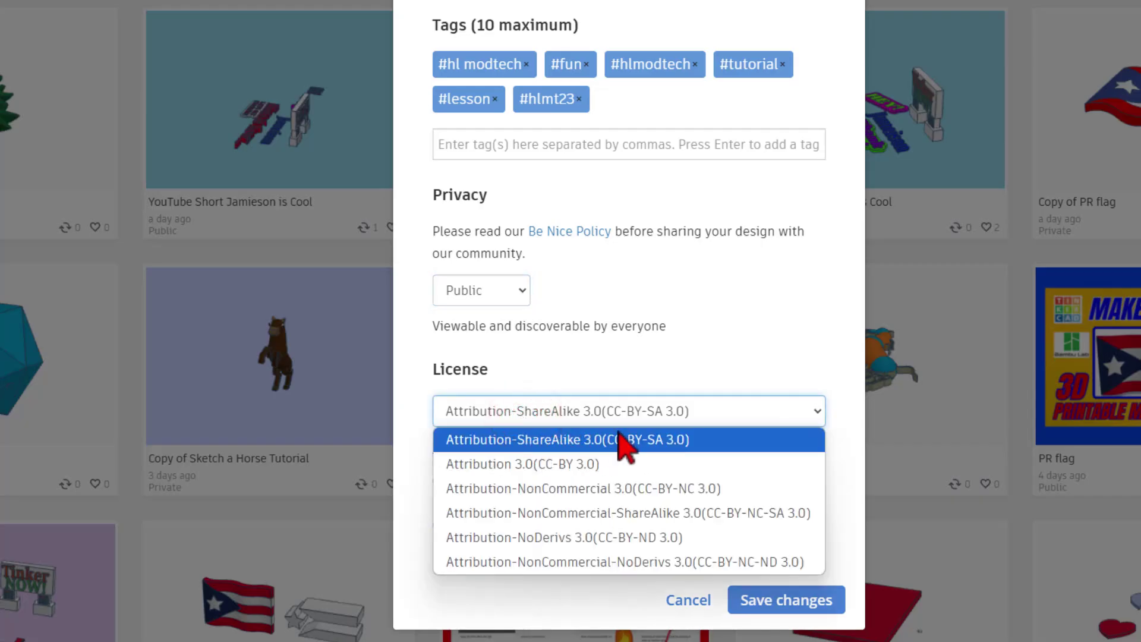
left_click(577, 541)
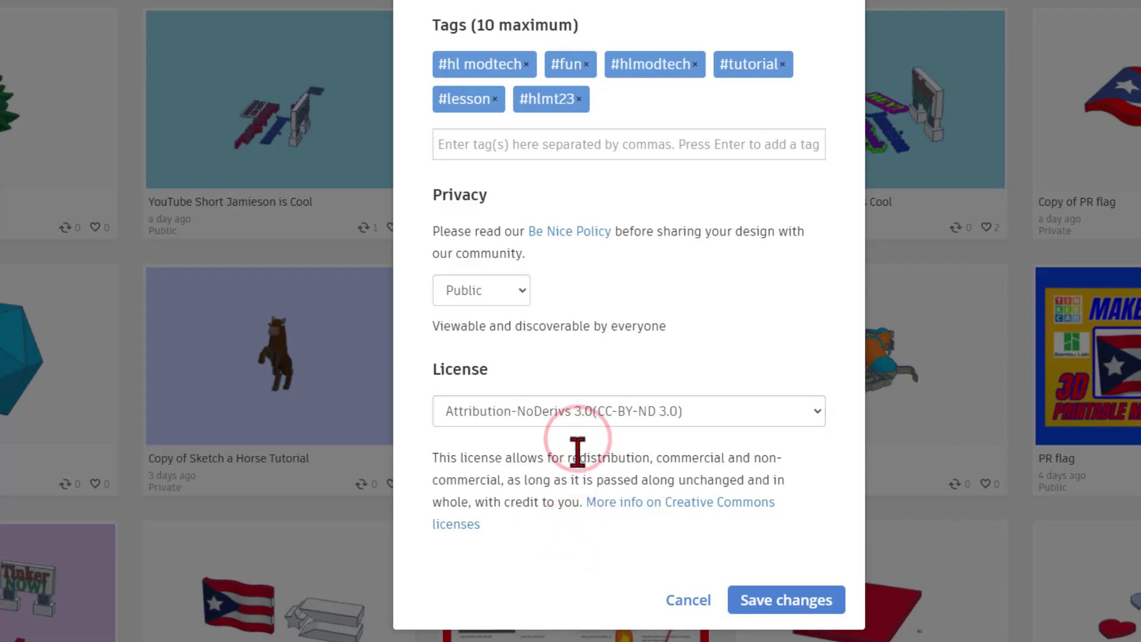
left_click(764, 604)
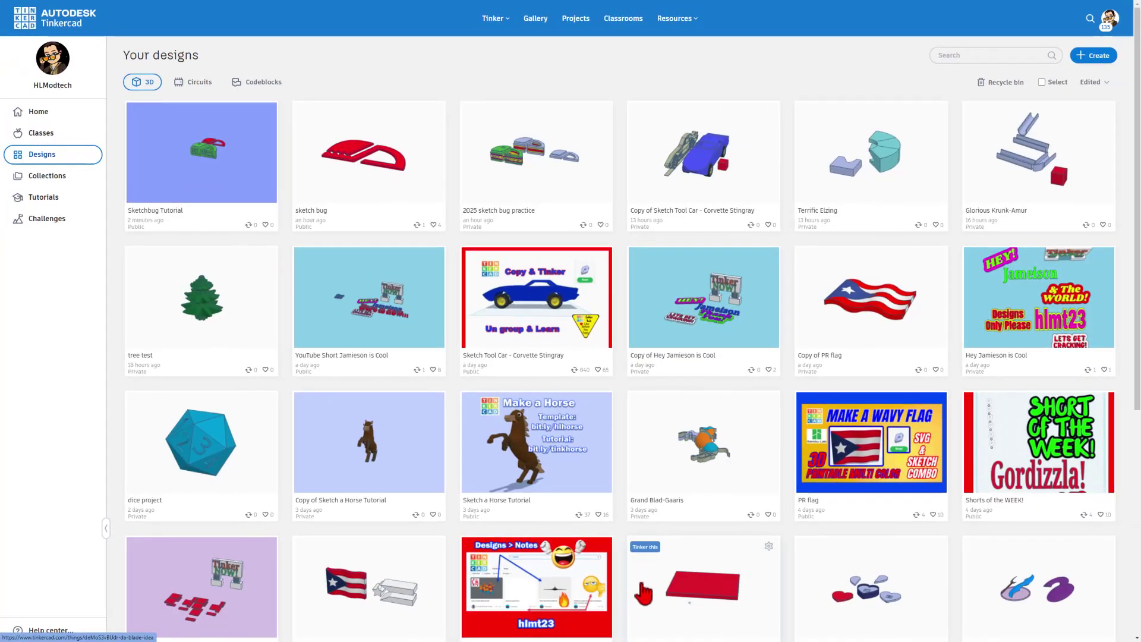
Open the Sketch Tool Car - Corvette Stingray design from the Gallery and browse its page
left_click(534, 23)
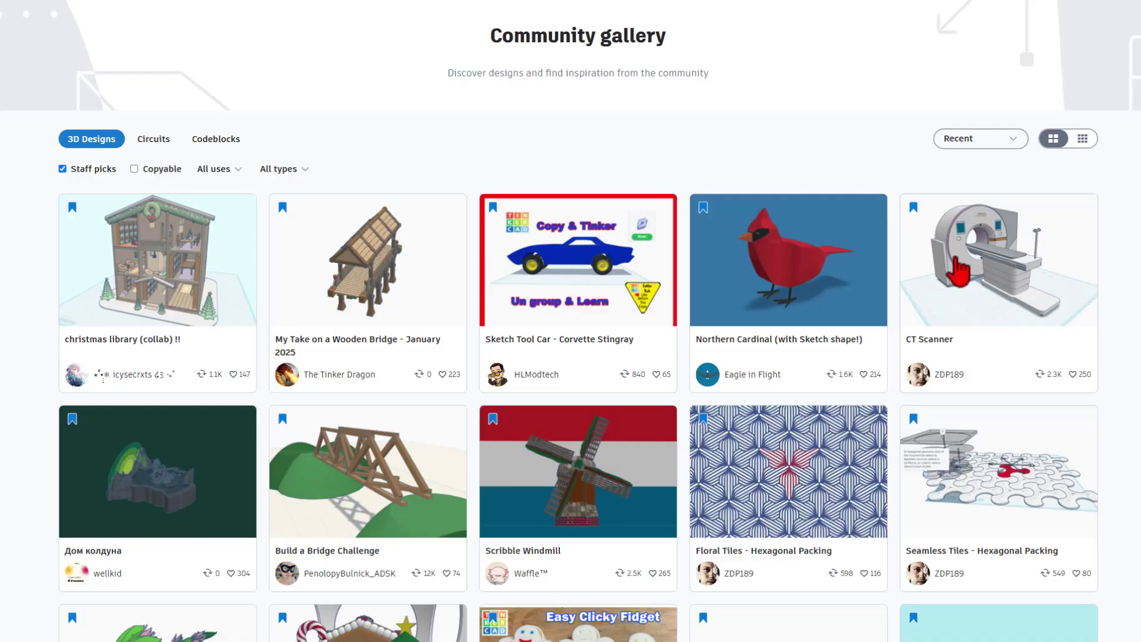
left_click(619, 259)
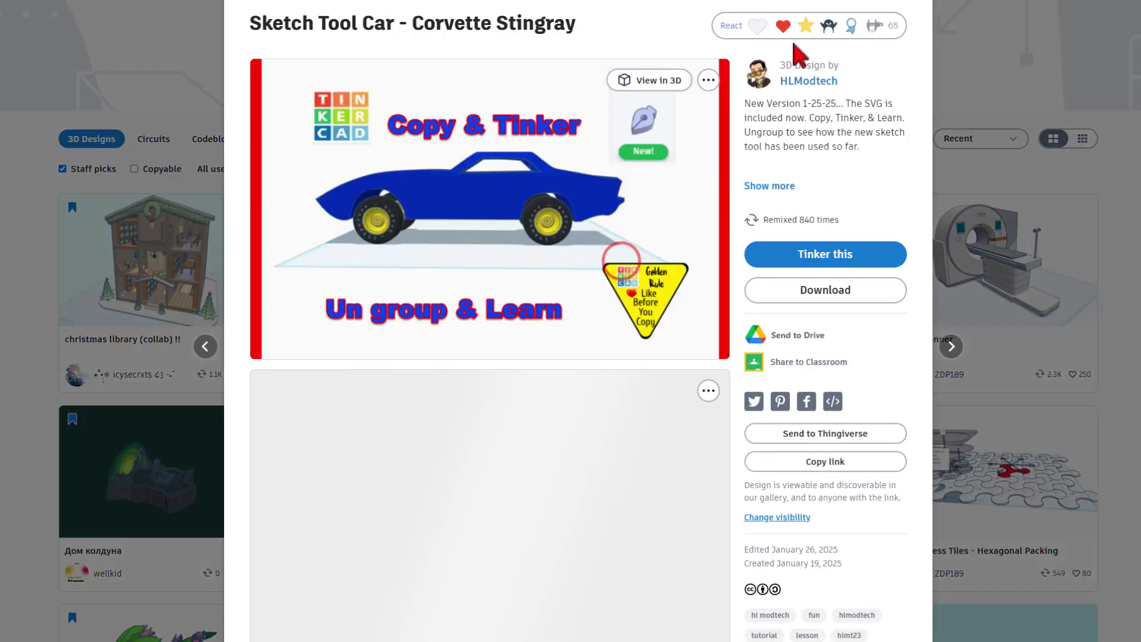
left_click(838, 27)
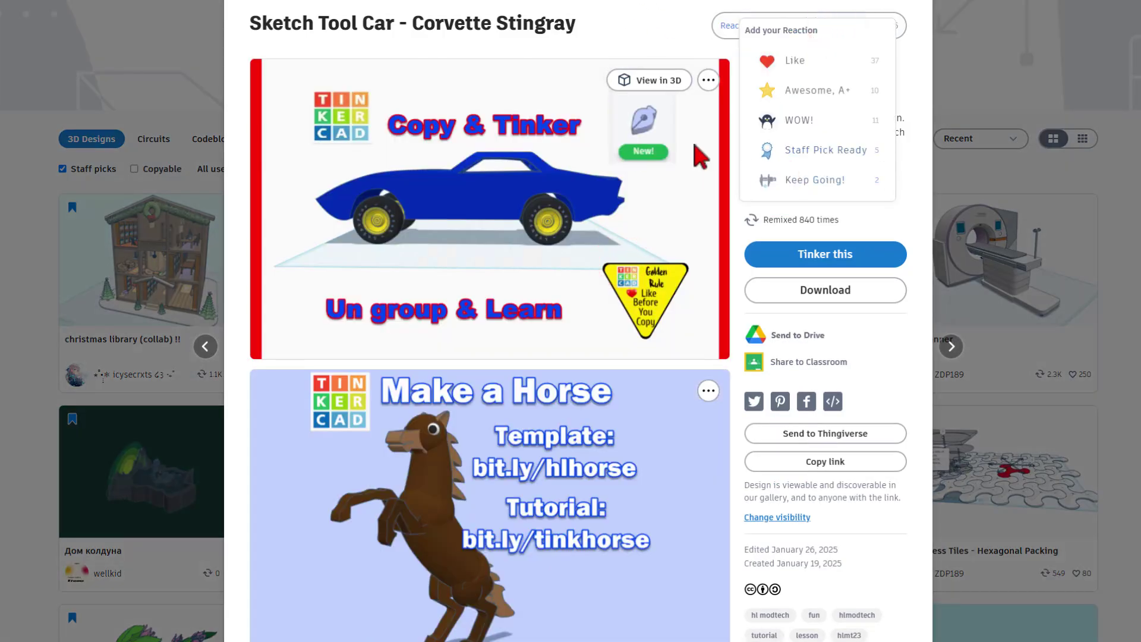
left_click(648, 25)
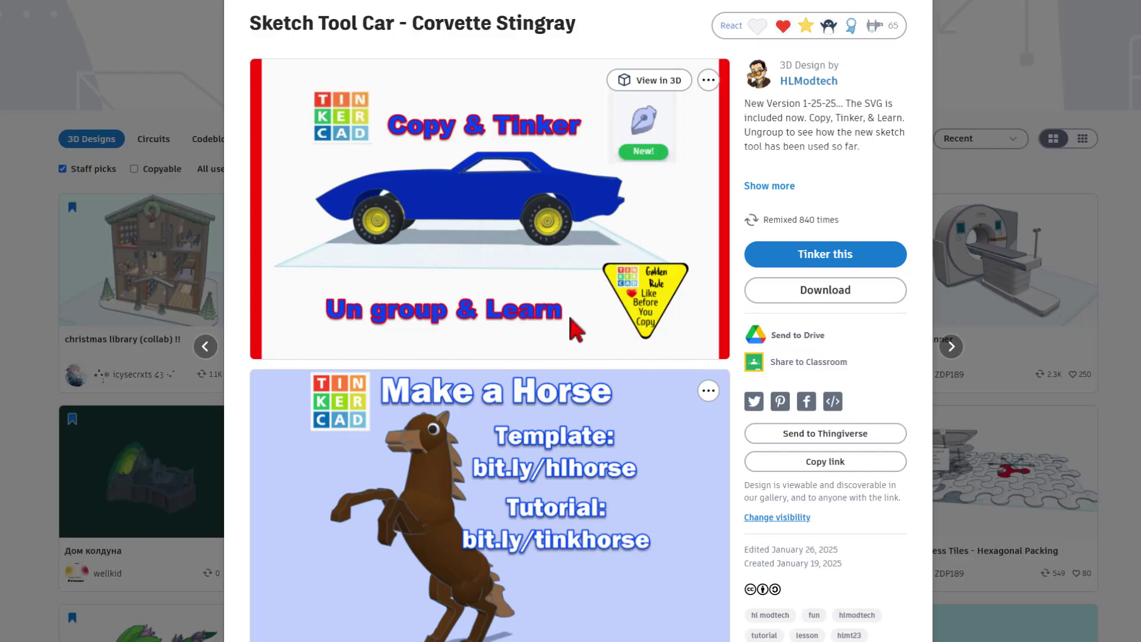
scroll(523, 173, "down", 1)
scroll(476, 134, "up", 1)
scroll(529, 214, "down", 3)
scroll(656, 375, "down", 7)
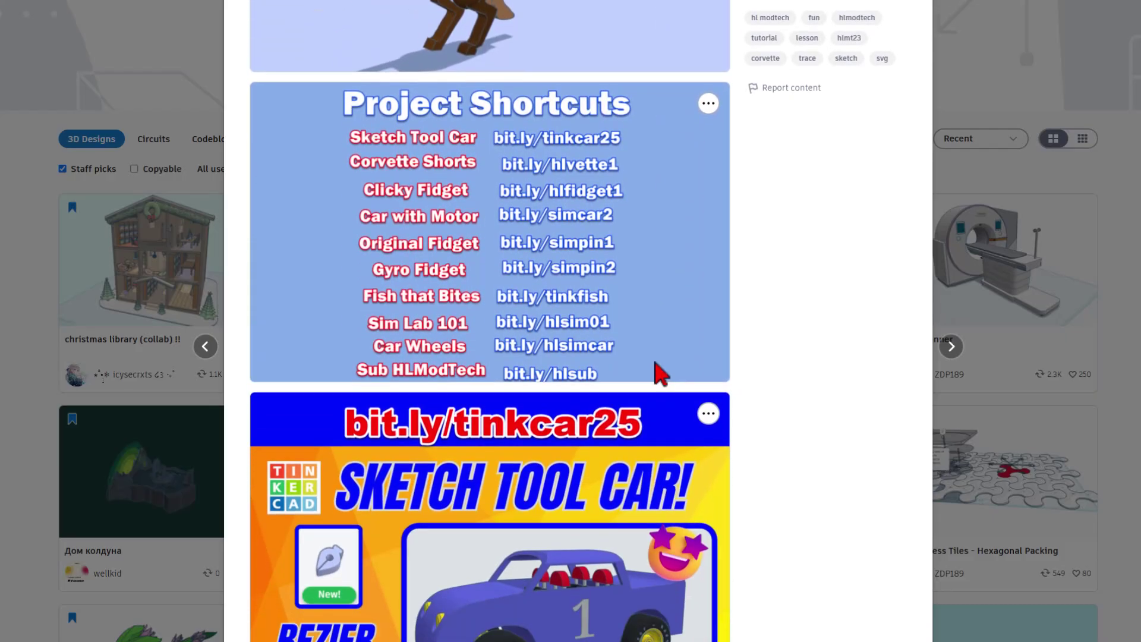
scroll(612, 389, "up", 10)
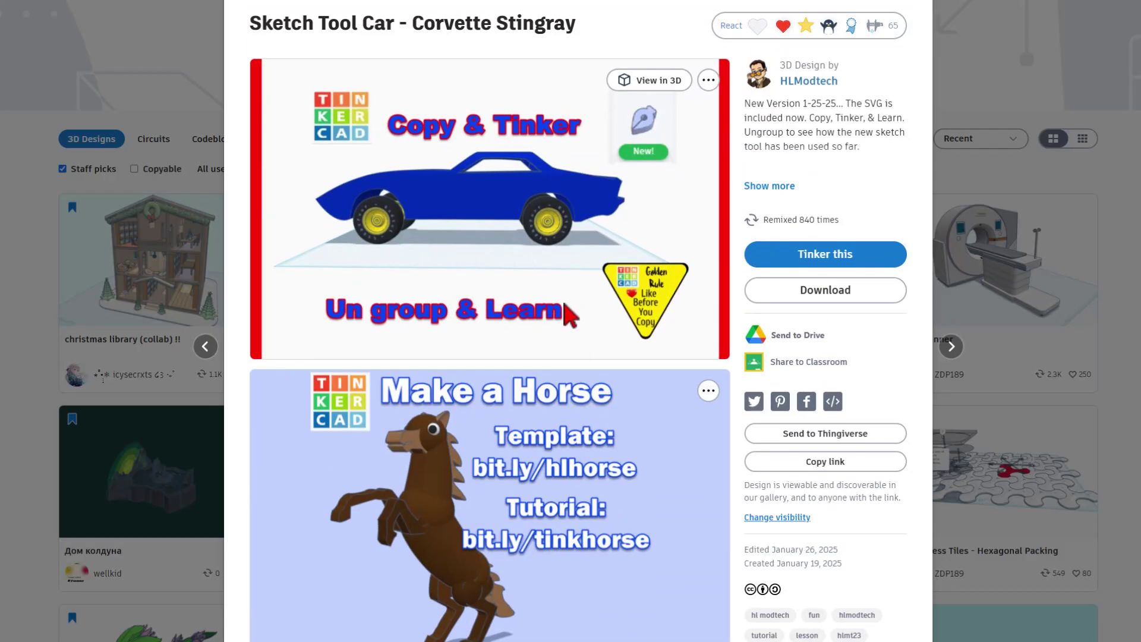
Show all gallery designs, not just Staff picks, in the denser grid layout
left_click(973, 91)
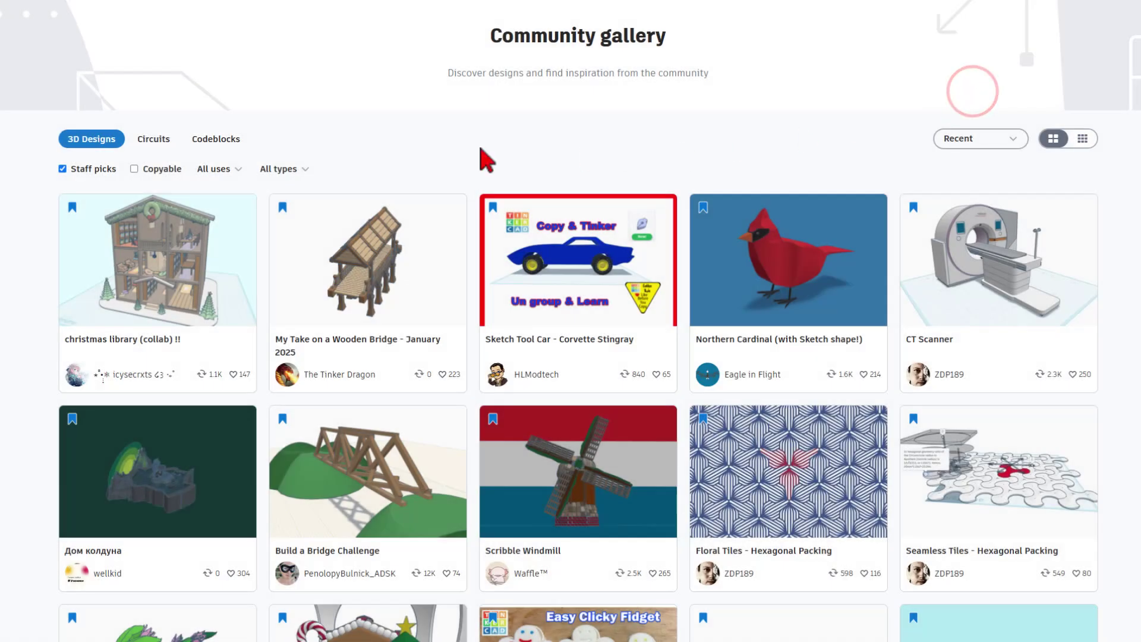
left_click(95, 170)
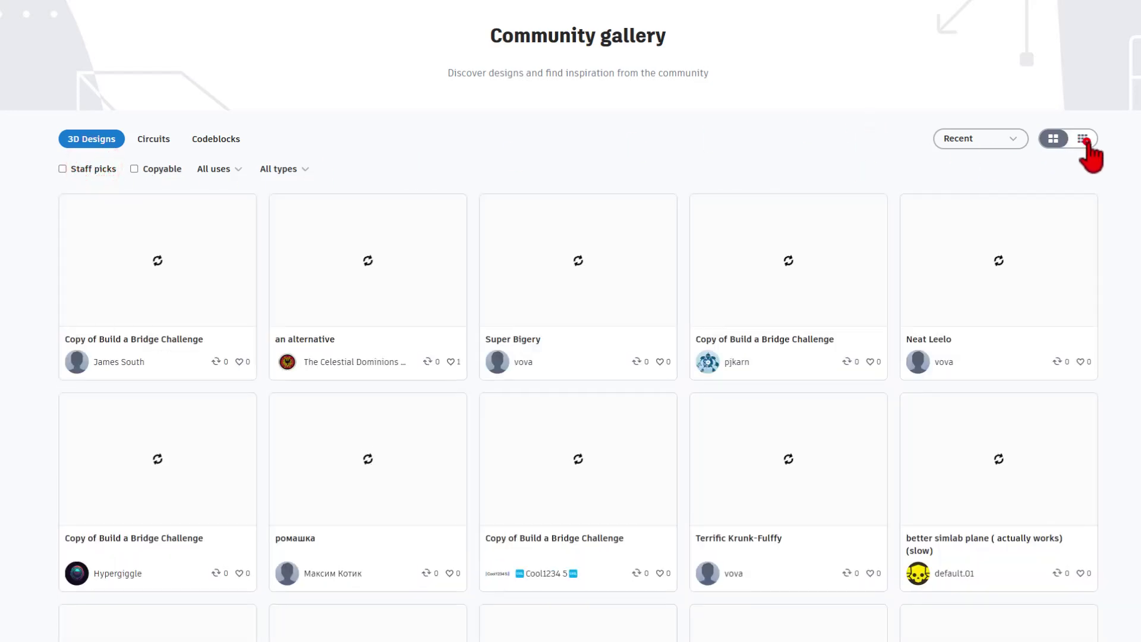
left_click(1083, 140)
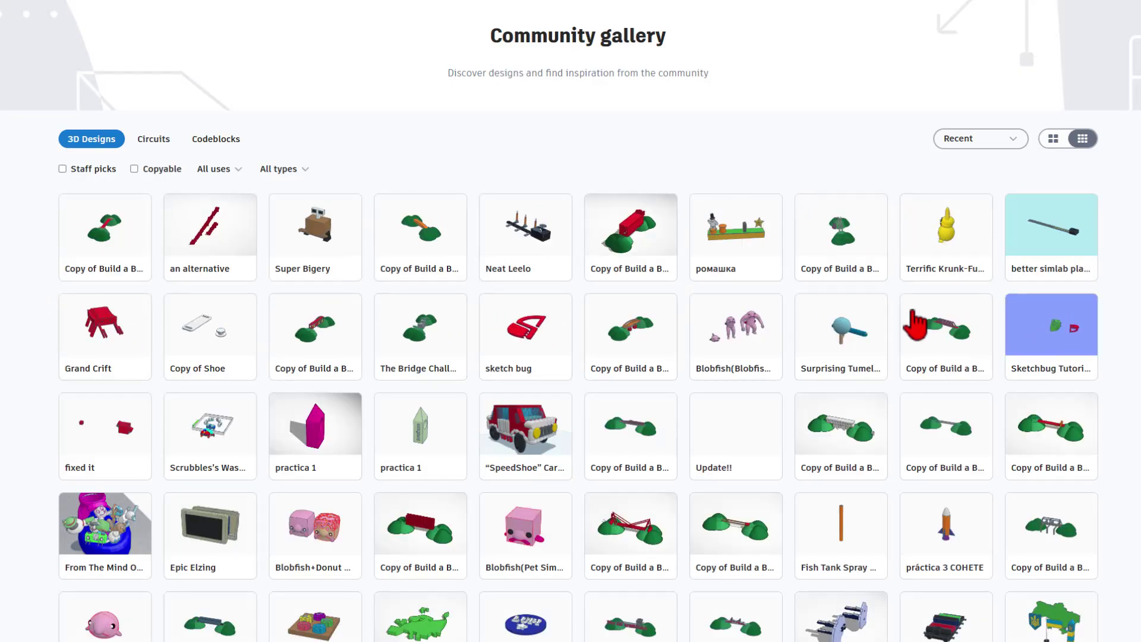
Give the SpeedShoe car design an Awesome A+ reaction
left_click(523, 431)
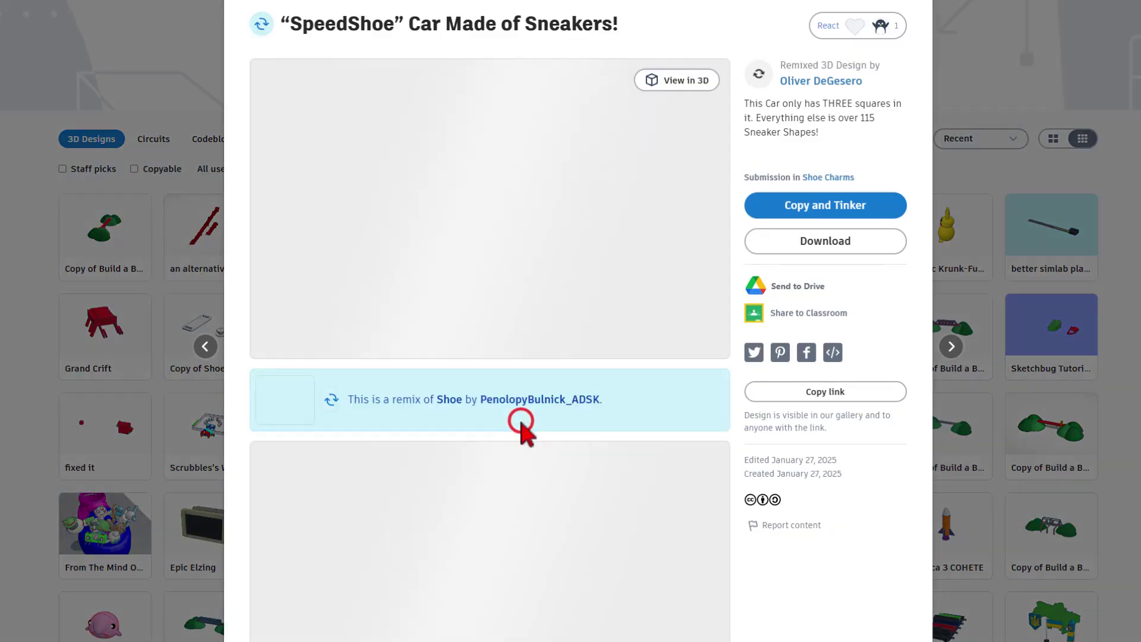
left_click(842, 28)
left_click(823, 90)
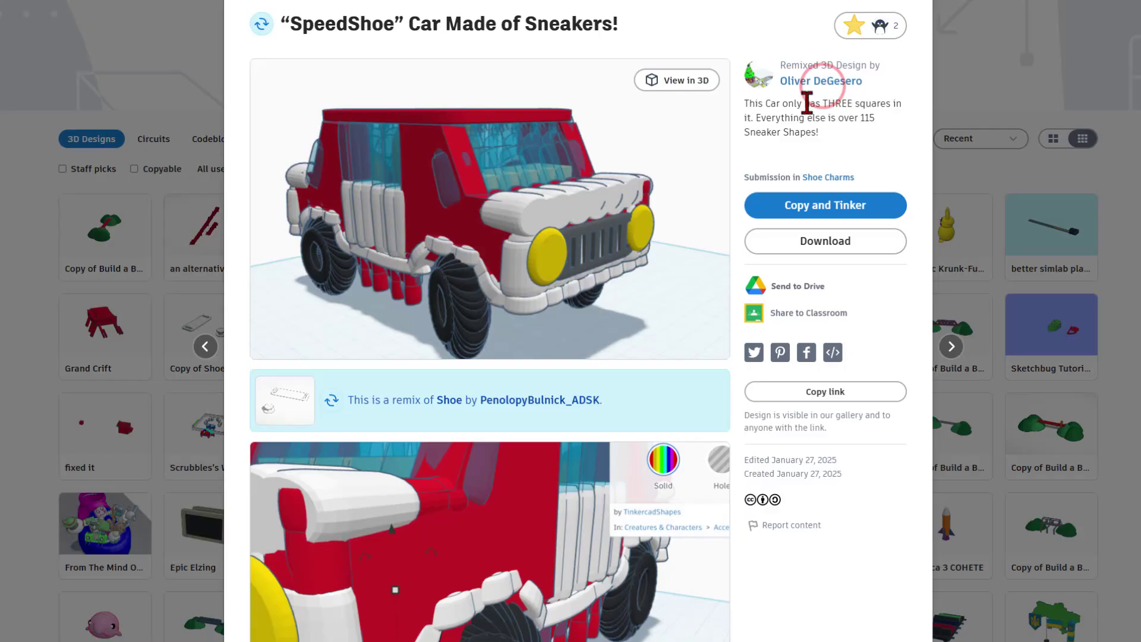
left_click(128, 80)
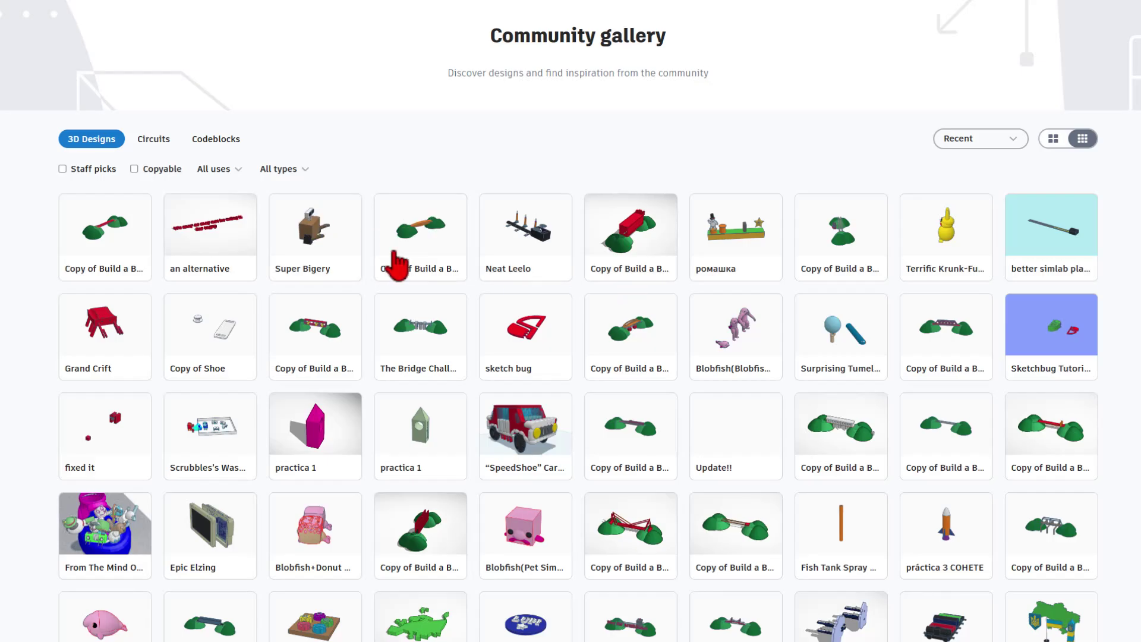
Give the Super Bigery design a Like reaction
left_click(337, 250)
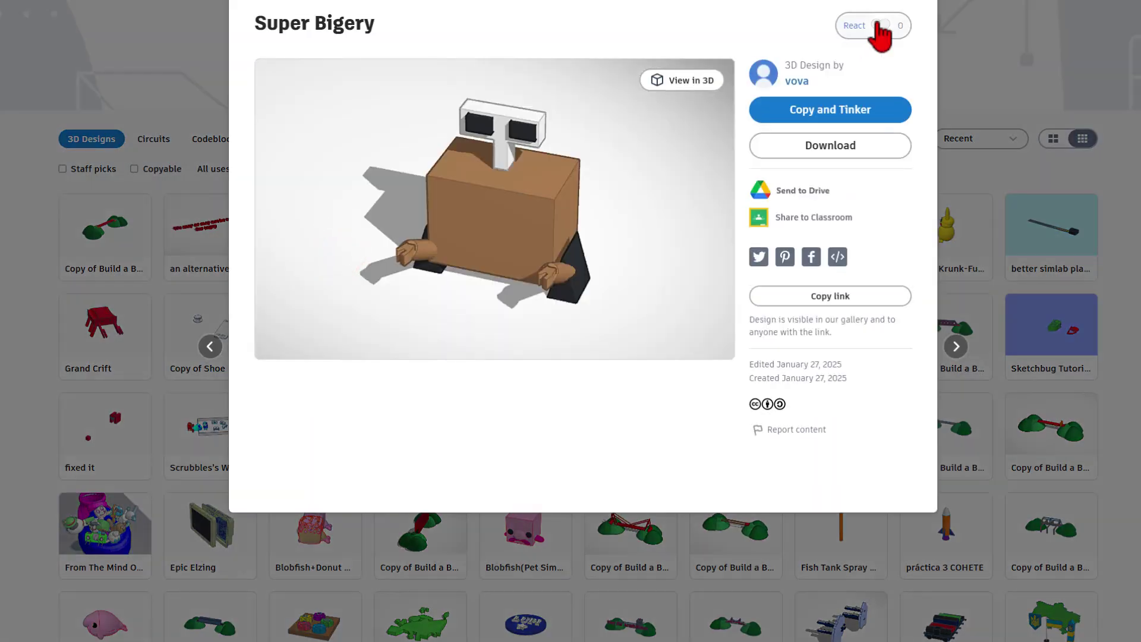
left_click(879, 33)
left_click(854, 62)
left_click(943, 252)
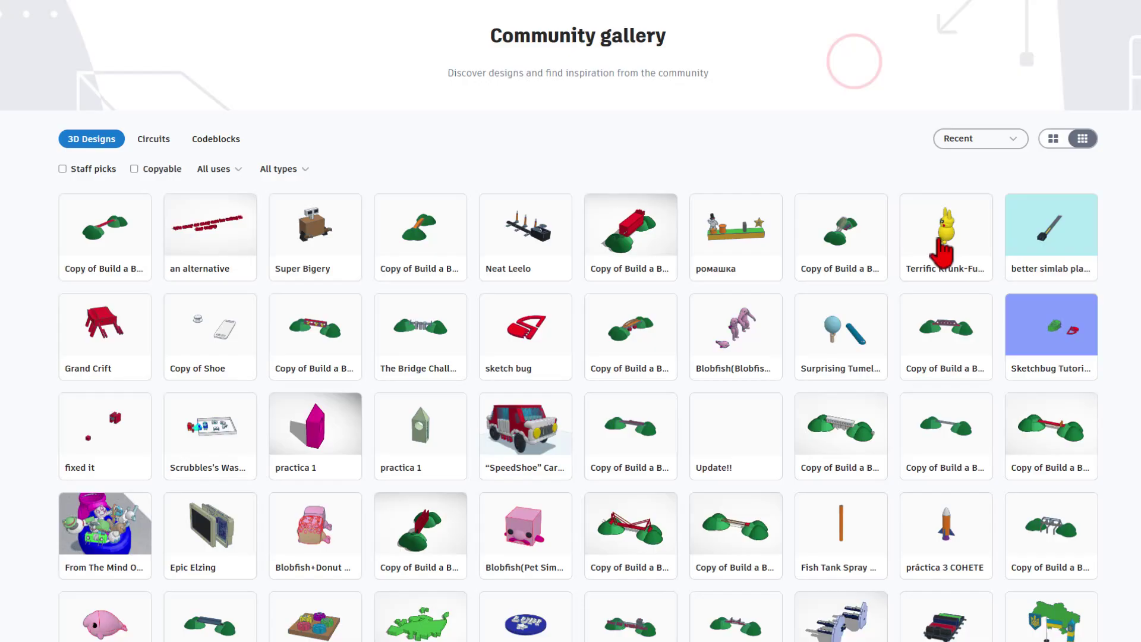
Give the Terrific Krunk-Fulffy design an Awesome A+ reaction
left_click(944, 252)
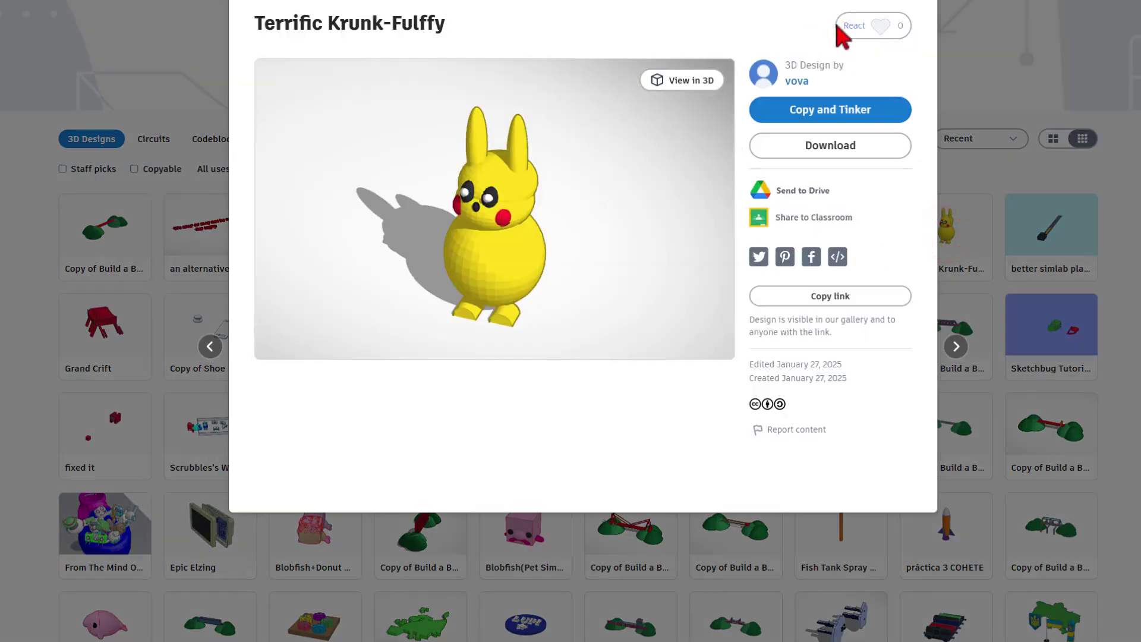
left_click(865, 20)
left_click(838, 88)
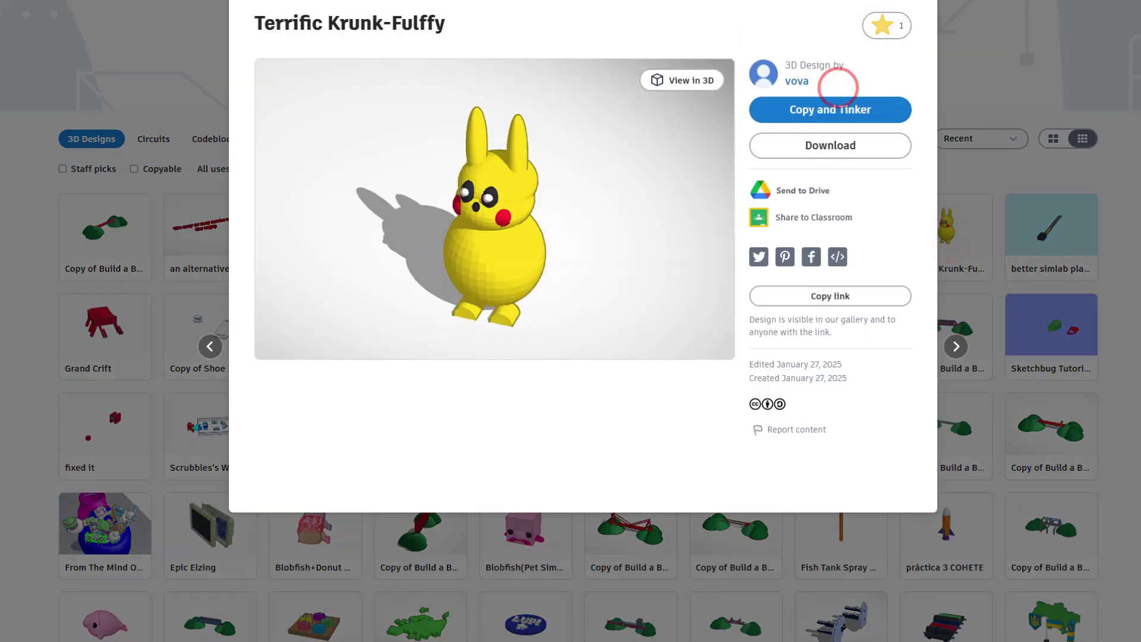